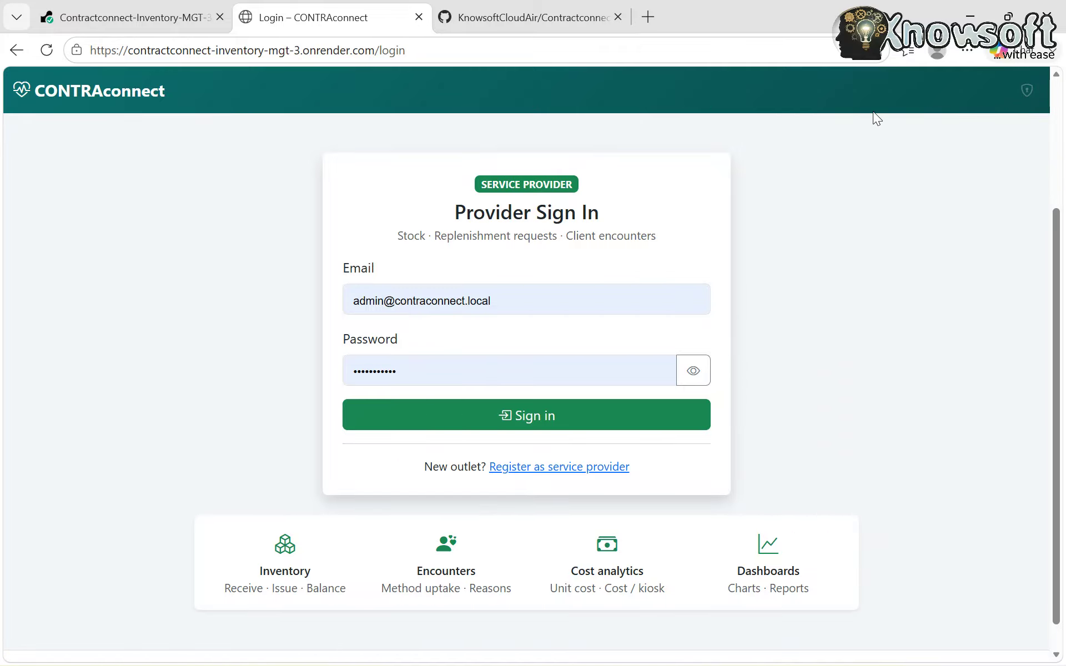
- Open Authorised Access via the shield icon and sign in with the administrator email and password
{"action": "left_click", "coordinate": [1025, 90]}
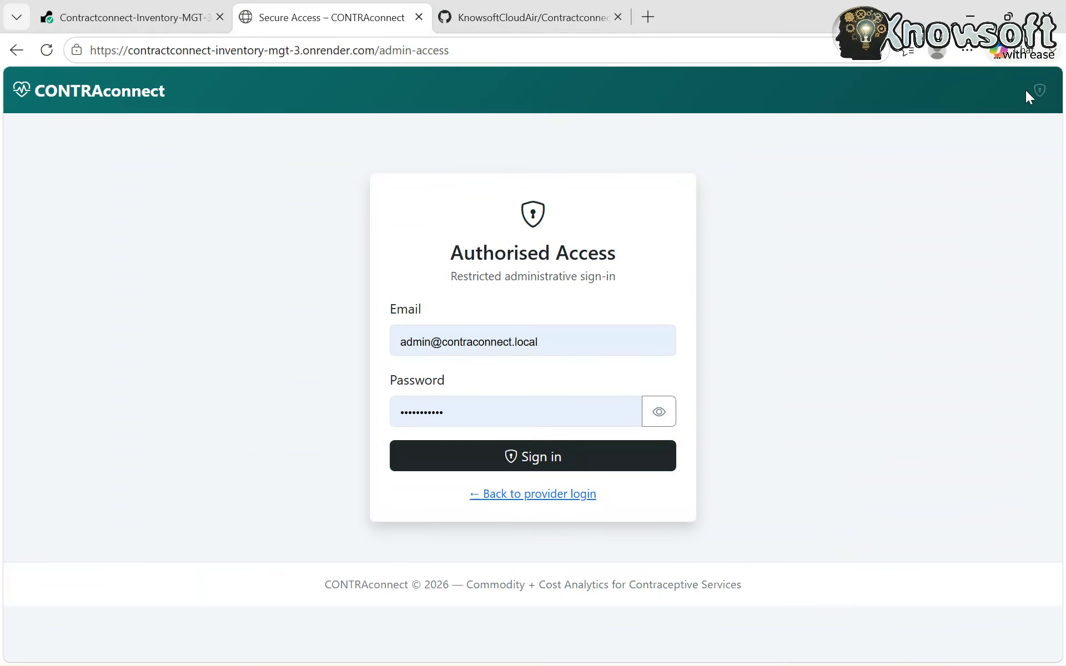
{"action": "left_click", "coordinate": [539, 458]}
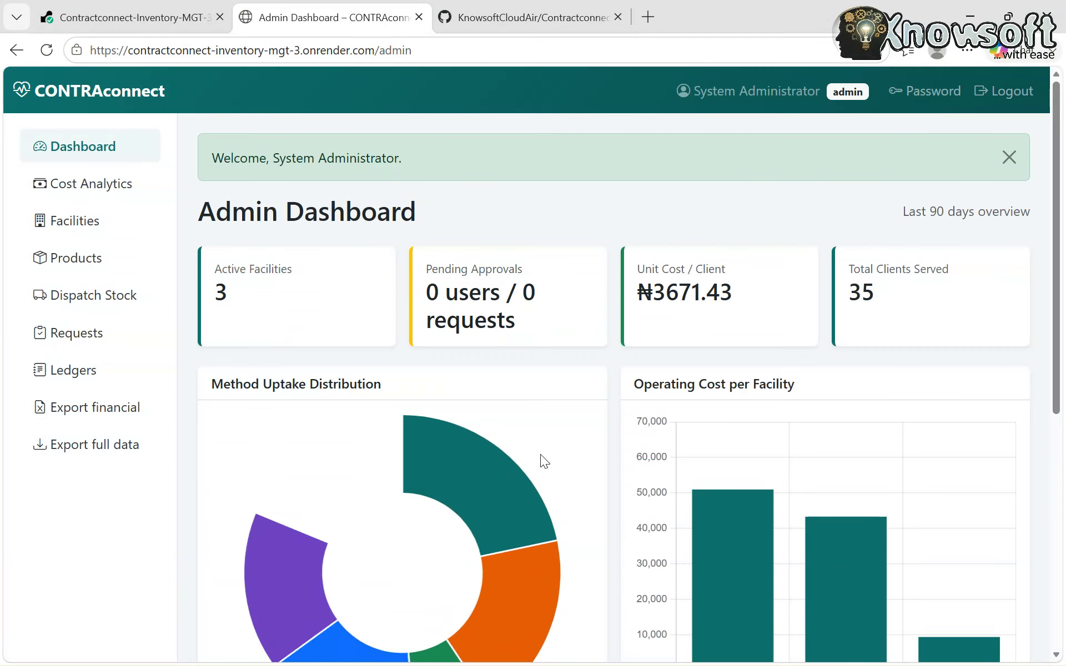
- Review uptake, facility cost, refusal reasons and the ₦128500 cost summary, then open Cost Analytics
{"action": "scroll", "coordinate": [549, 438], "scroll_direction": "down", "scroll_amount": 4}
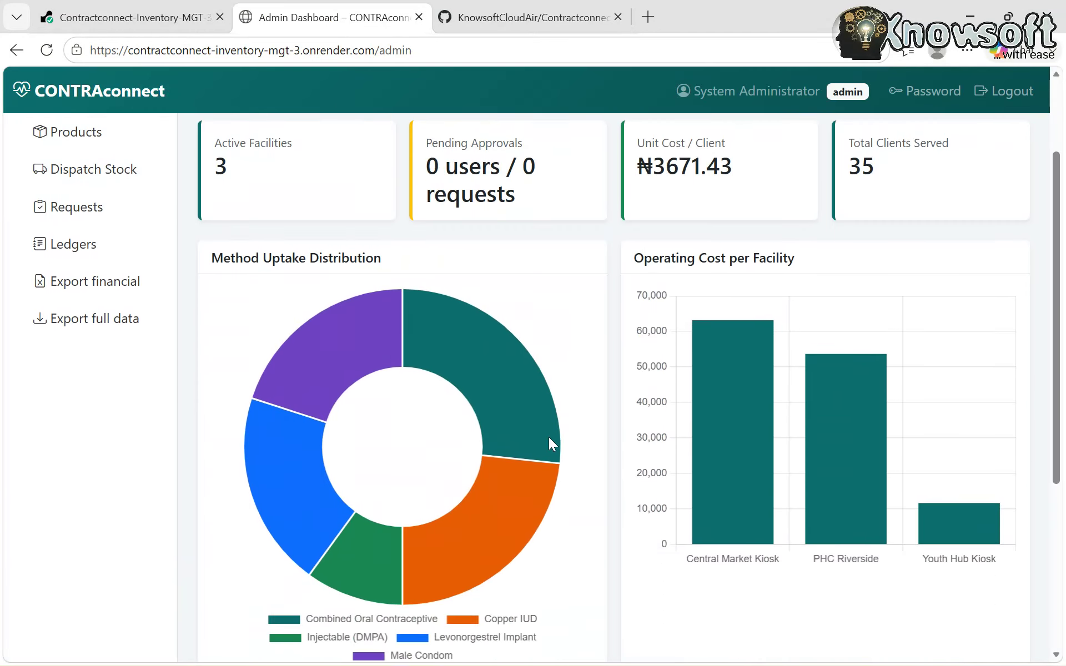
{"action": "scroll", "coordinate": [549, 438], "scroll_direction": "up", "scroll_amount": 4}
{"action": "scroll", "coordinate": [549, 437], "scroll_direction": "down", "scroll_amount": 1}
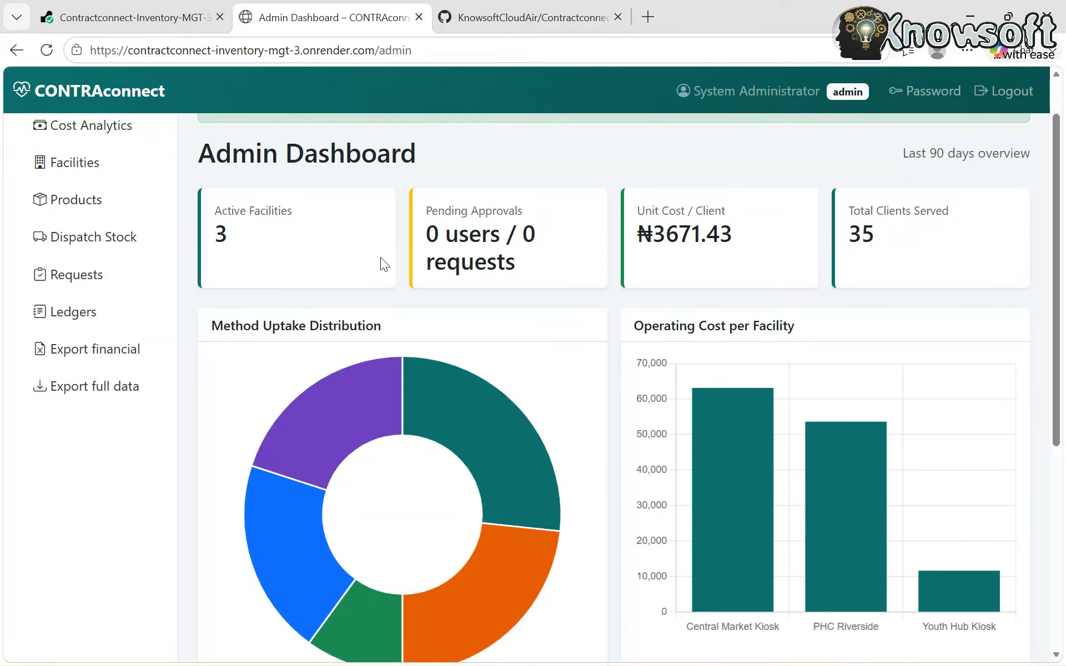
{"action": "scroll", "coordinate": [503, 318], "scroll_direction": "down", "scroll_amount": 1}
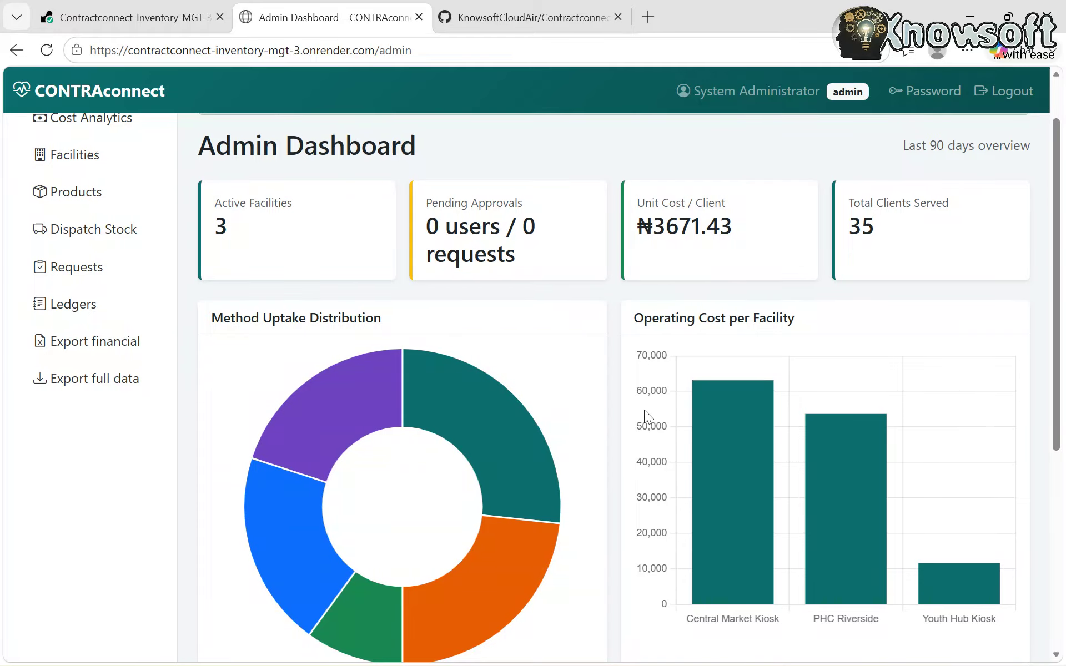
{"action": "scroll", "coordinate": [605, 407], "scroll_direction": "down", "scroll_amount": 4}
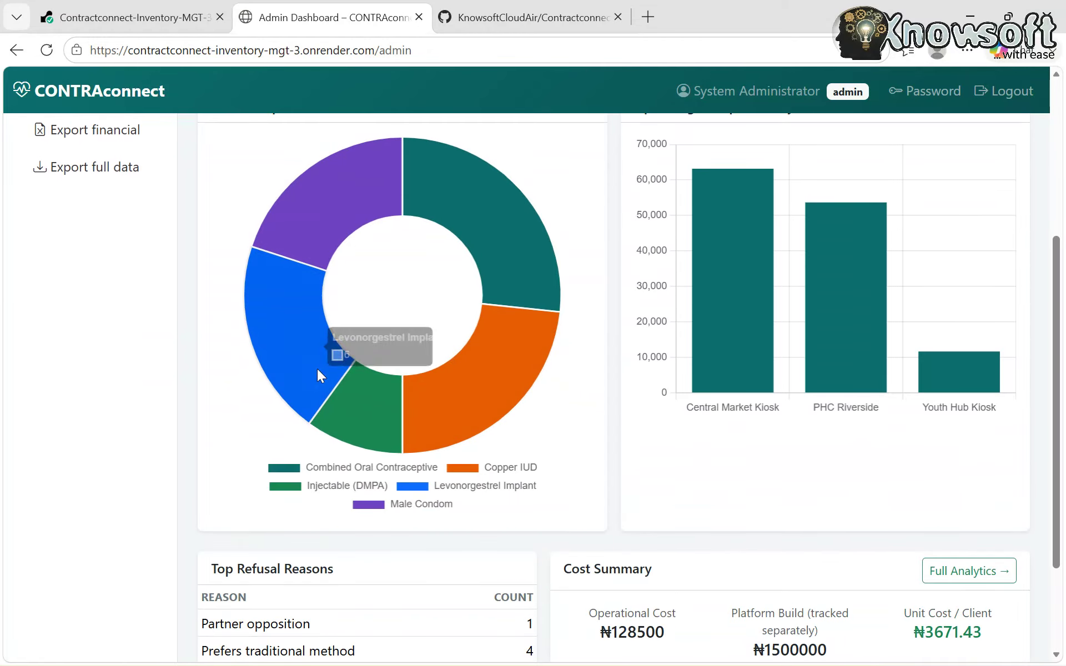
{"action": "scroll", "coordinate": [566, 443], "scroll_direction": "down", "scroll_amount": 1}
{"action": "scroll", "coordinate": [565, 442], "scroll_direction": "up", "scroll_amount": 1}
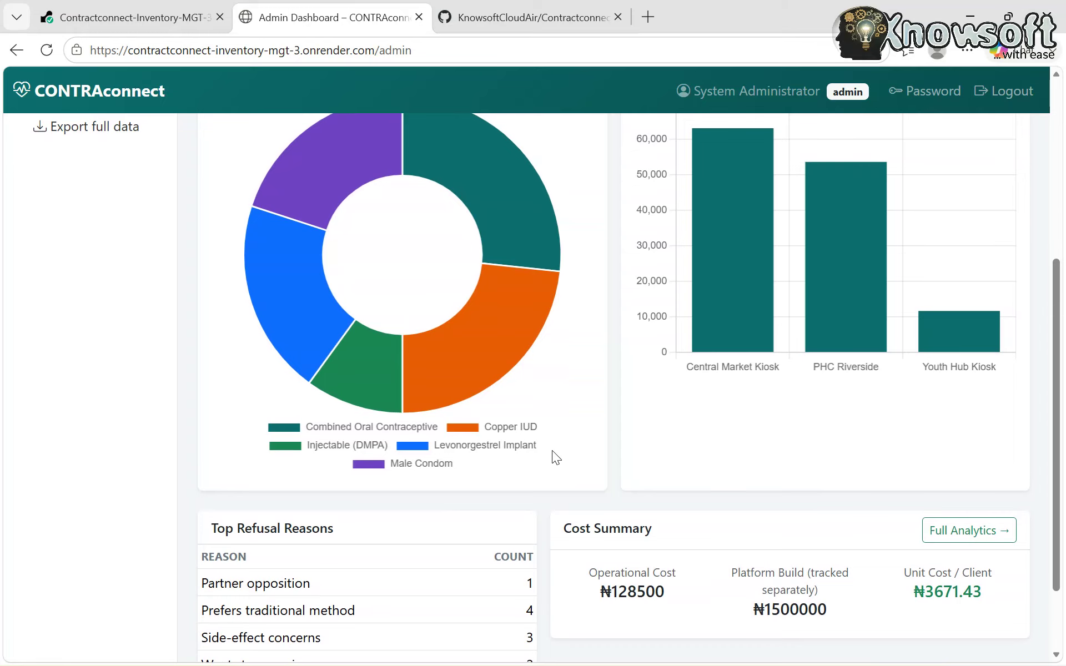
{"action": "scroll", "coordinate": [552, 451], "scroll_direction": "up", "scroll_amount": 2}
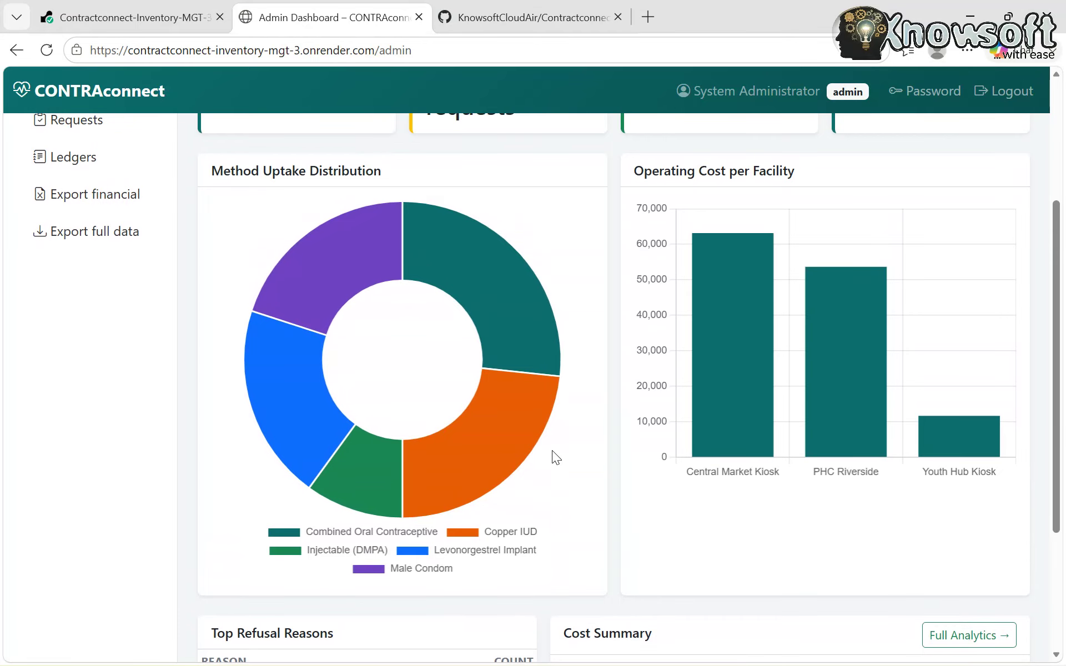
{"action": "scroll", "coordinate": [551, 451], "scroll_direction": "down", "scroll_amount": 3}
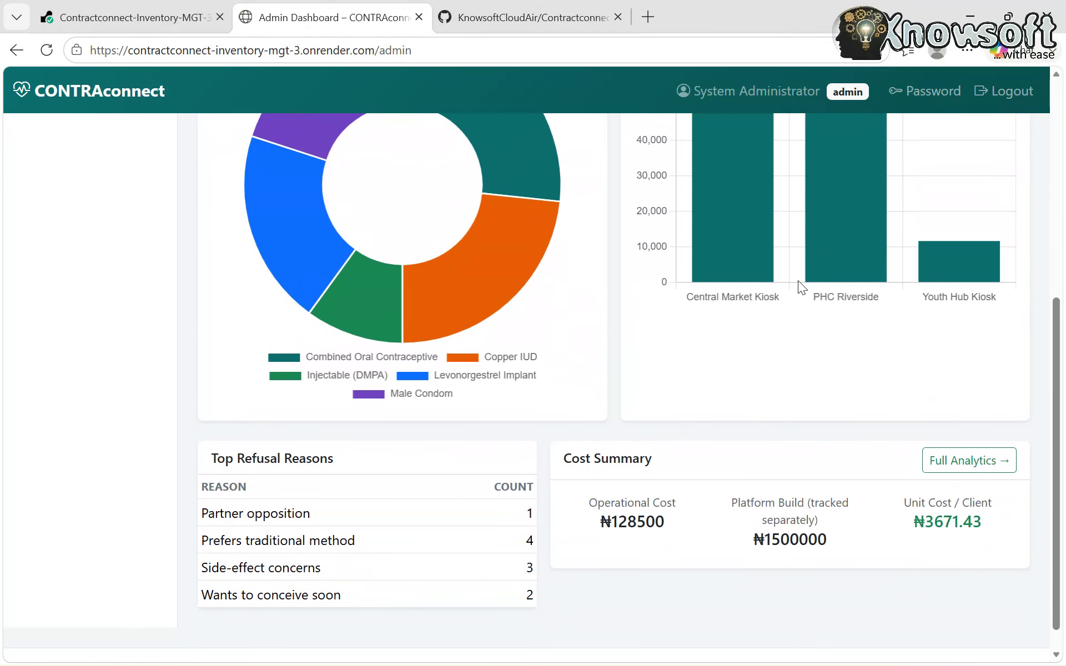
{"action": "scroll", "coordinate": [774, 341], "scroll_direction": "up", "scroll_amount": 3}
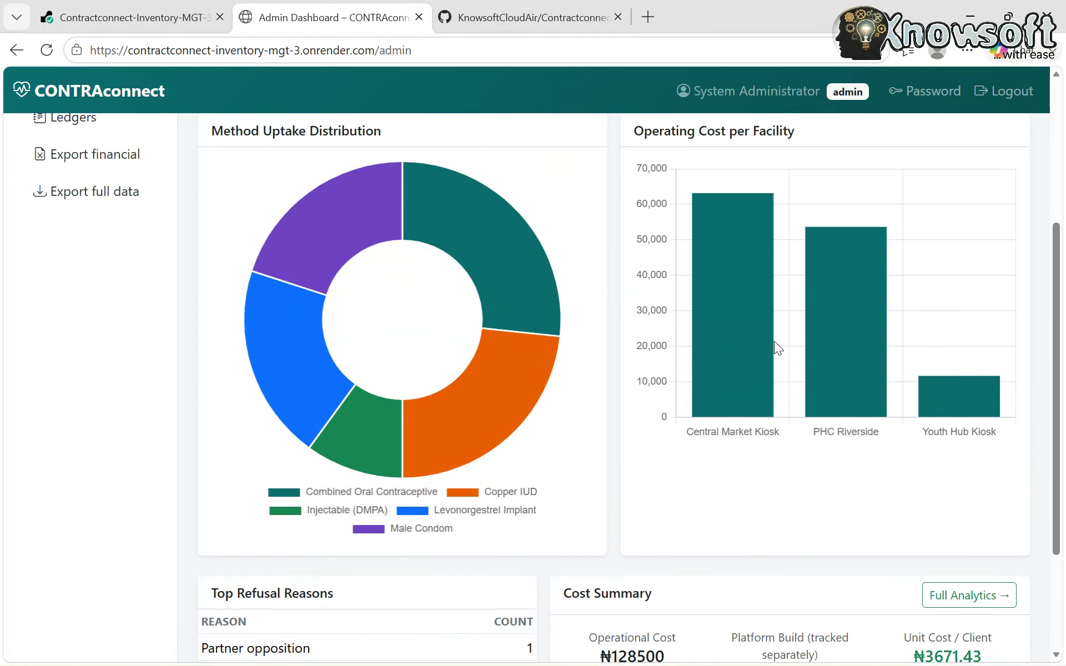
{"action": "scroll", "coordinate": [707, 462], "scroll_direction": "down", "scroll_amount": 3}
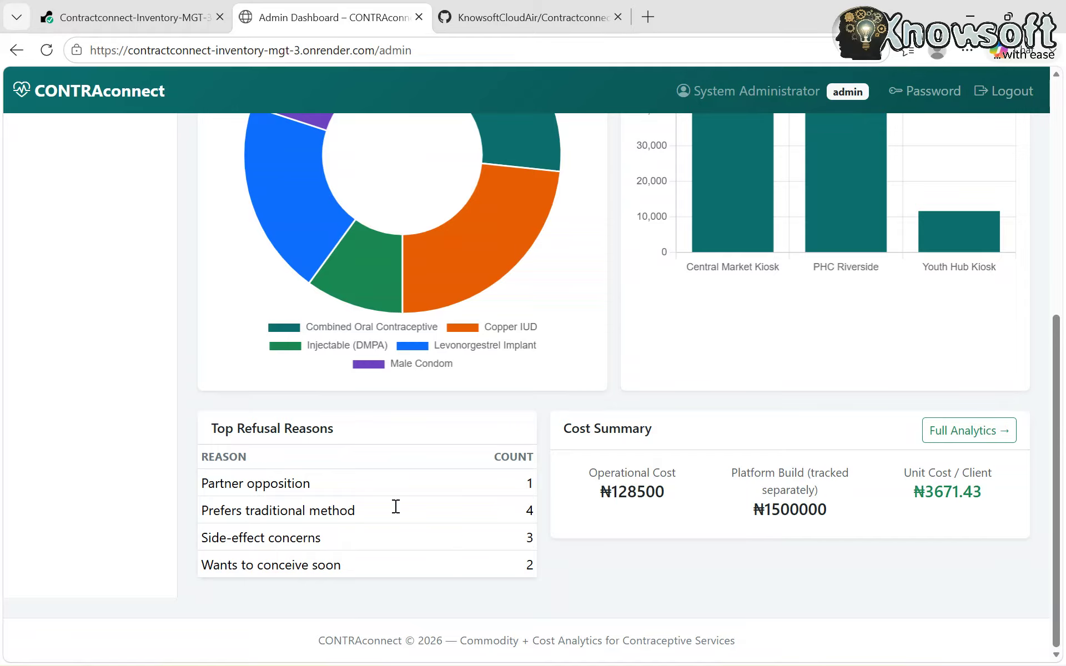
{"action": "scroll", "coordinate": [465, 491], "scroll_direction": "up", "scroll_amount": 5}
{"action": "scroll", "coordinate": [465, 491], "scroll_direction": "up", "scroll_amount": 3}
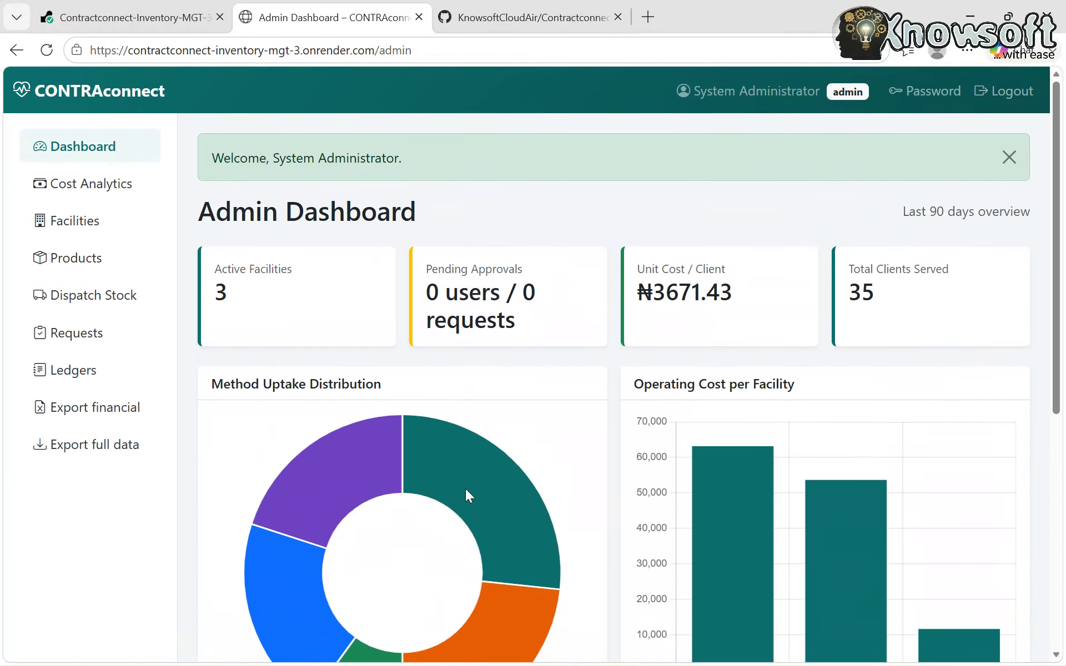
{"action": "left_click", "coordinate": [84, 191]}
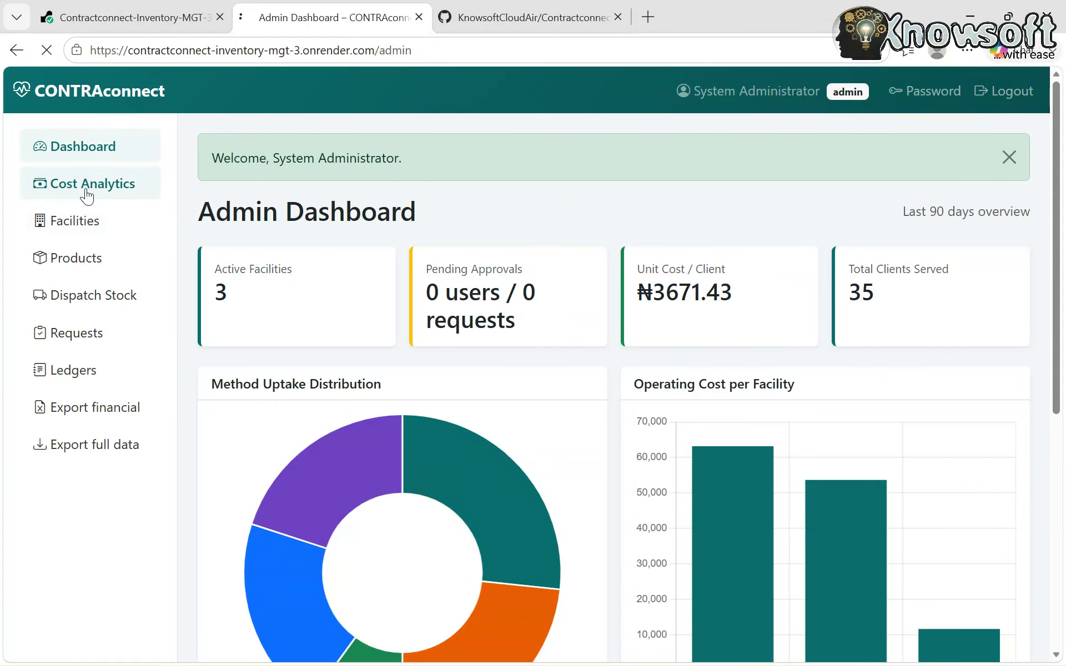
- Look over the Operational Cost Analytics page, then go to the Product Catalogue
{"action": "scroll", "coordinate": [612, 442], "scroll_direction": "down", "scroll_amount": 12}
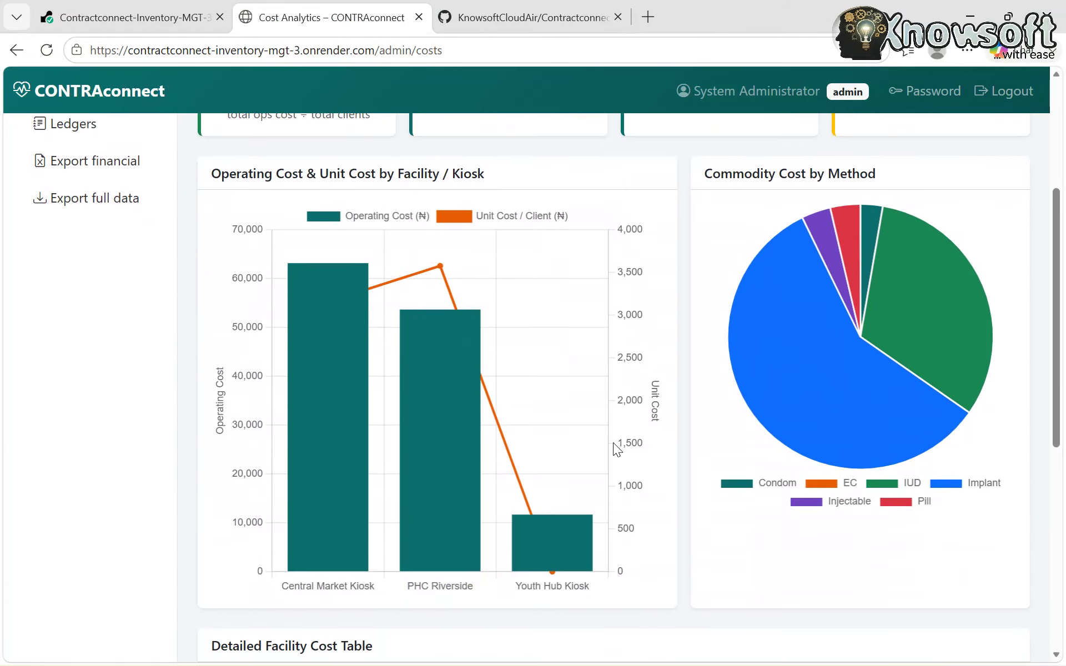
{"action": "scroll", "coordinate": [613, 441], "scroll_direction": "up", "scroll_amount": 12}
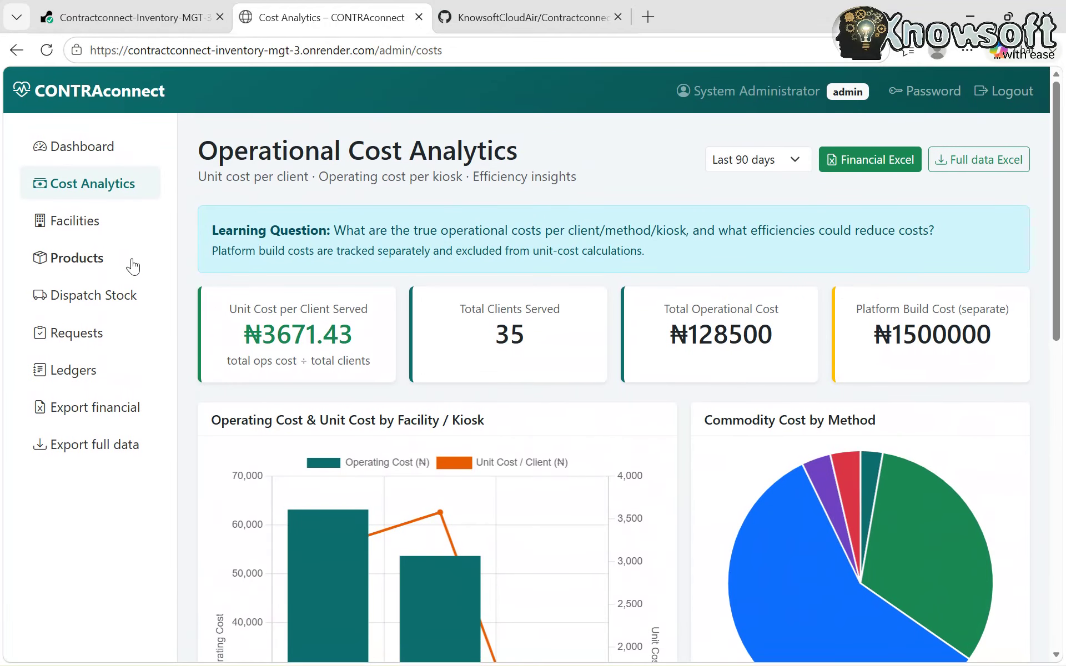
{"action": "left_click", "coordinate": [90, 262]}
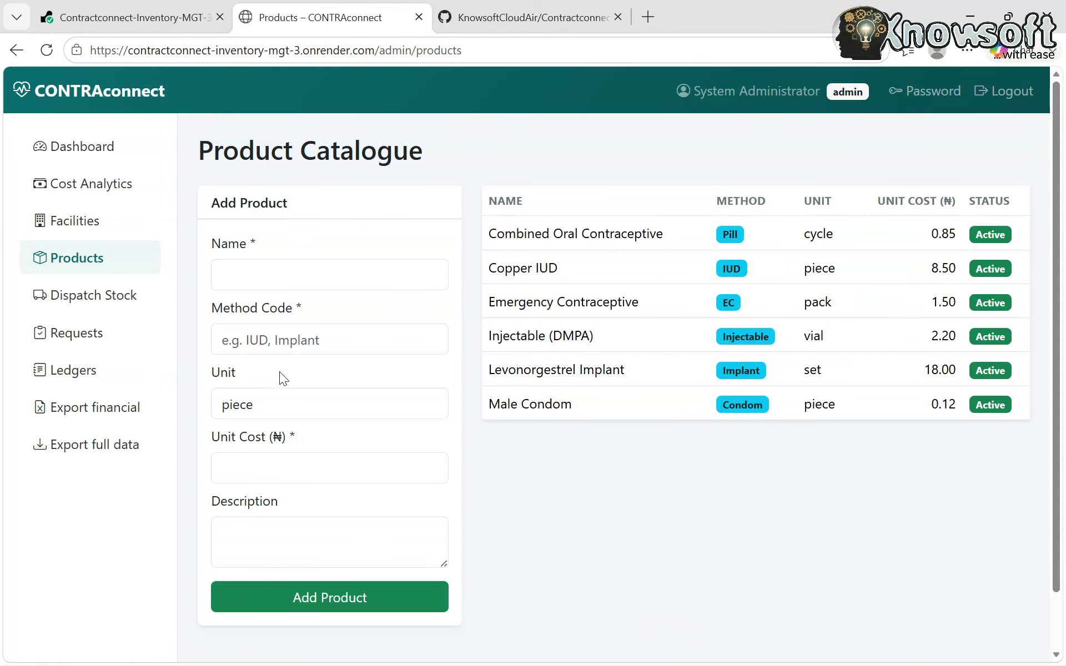
- Enter product name 'AA IUC', method code 'IUD USA' and unit 200
{"action": "left_click", "coordinate": [267, 276]}
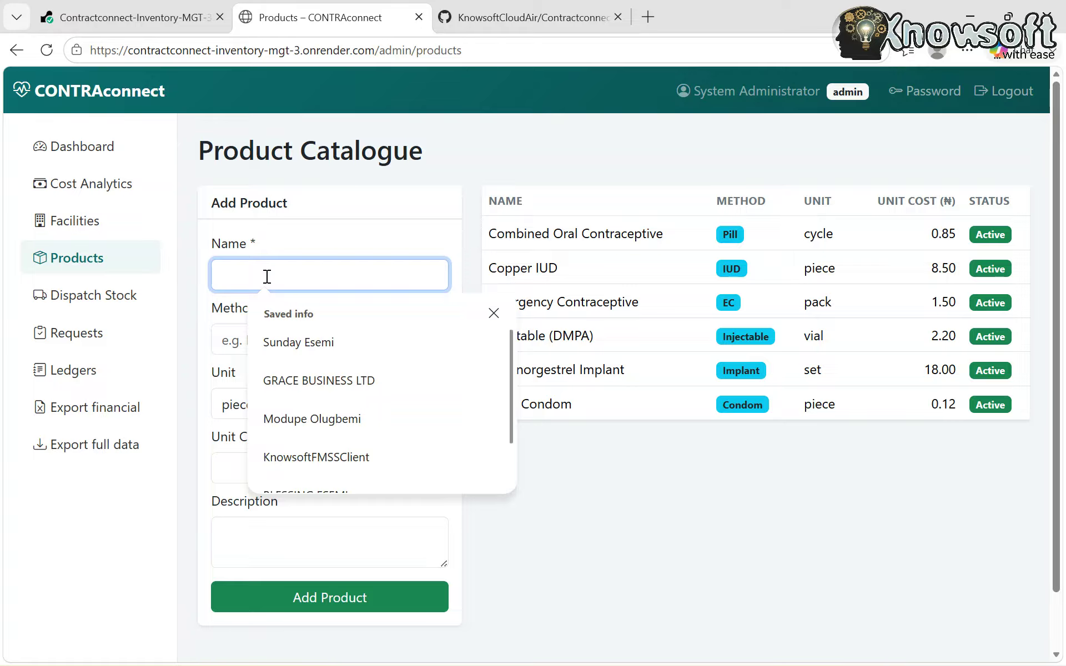
{"action": "type", "text": "AA"}
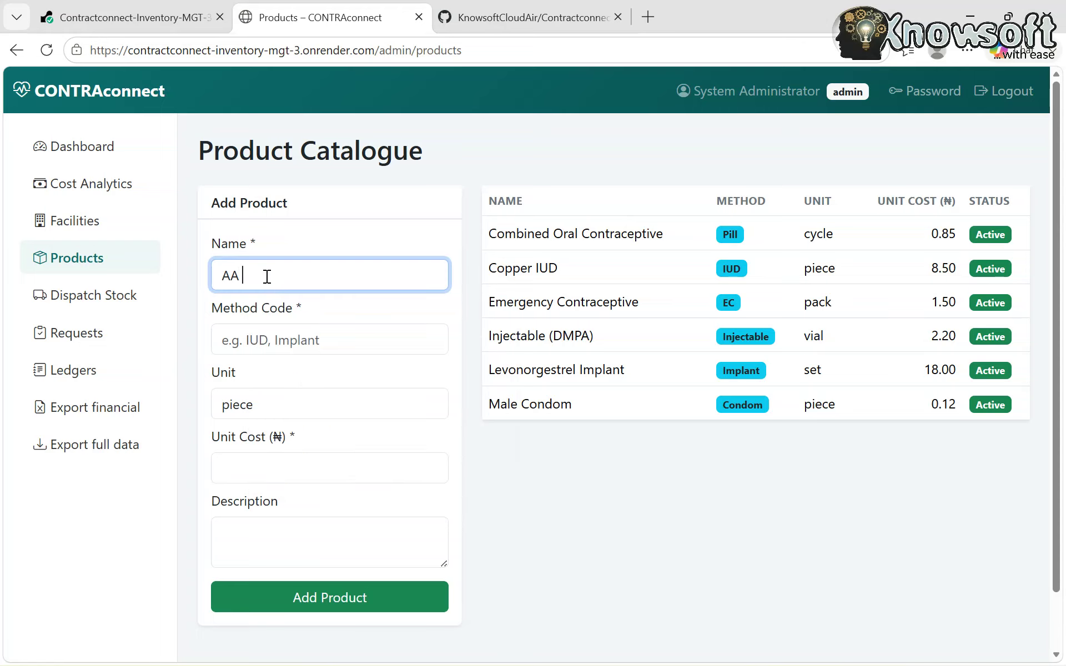
{"action": "type", "text": " IUC"}
{"action": "left_click", "coordinate": [353, 345]}
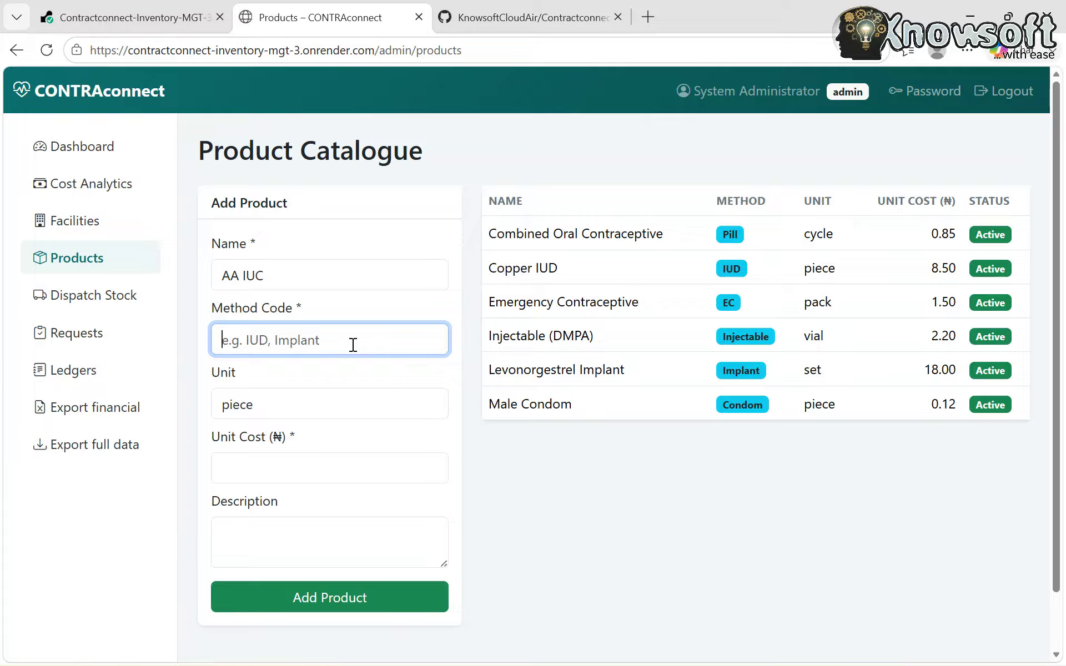
{"action": "type", "text": "IUD USA"}
{"action": "left_click", "coordinate": [295, 404]}
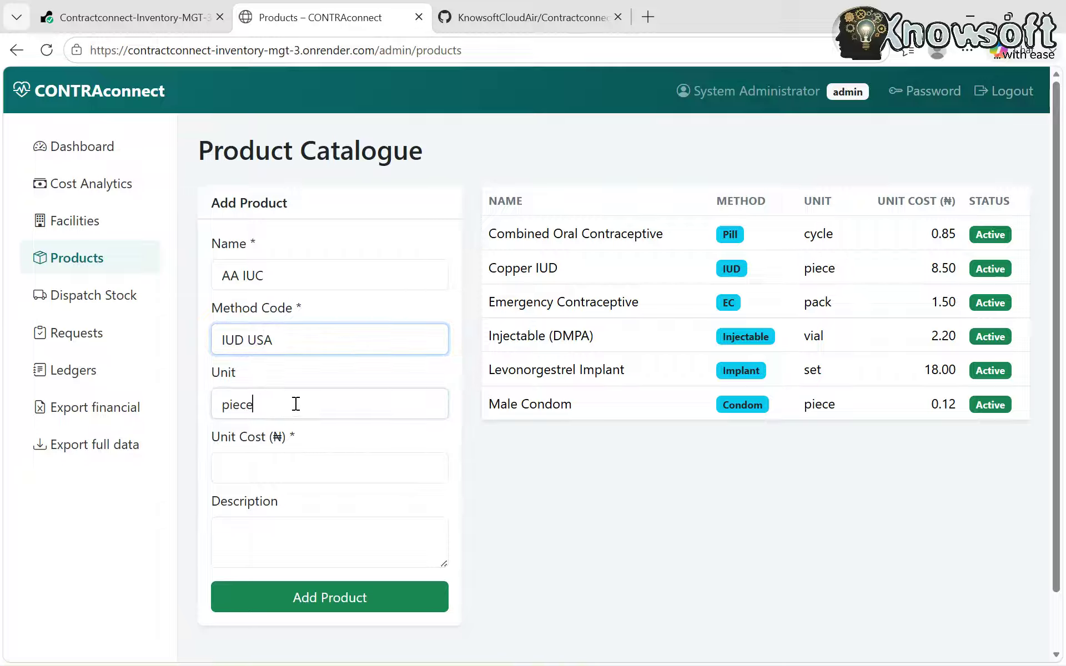
{"action": "key", "text": "BackSpace"}
{"action": "key", "text": "BackSpace"}
{"action": "key", "text": "BackSpace"}
{"action": "key", "text": "BackSpace"}
{"action": "key", "text": "BackSpace"}
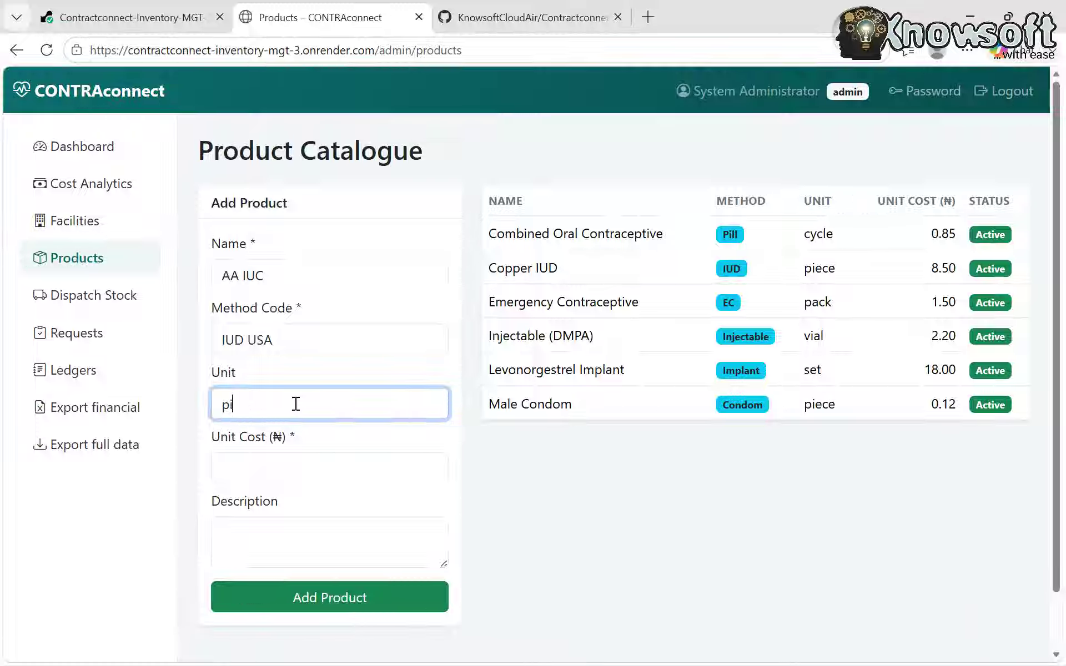
{"action": "type", "text": "200"}
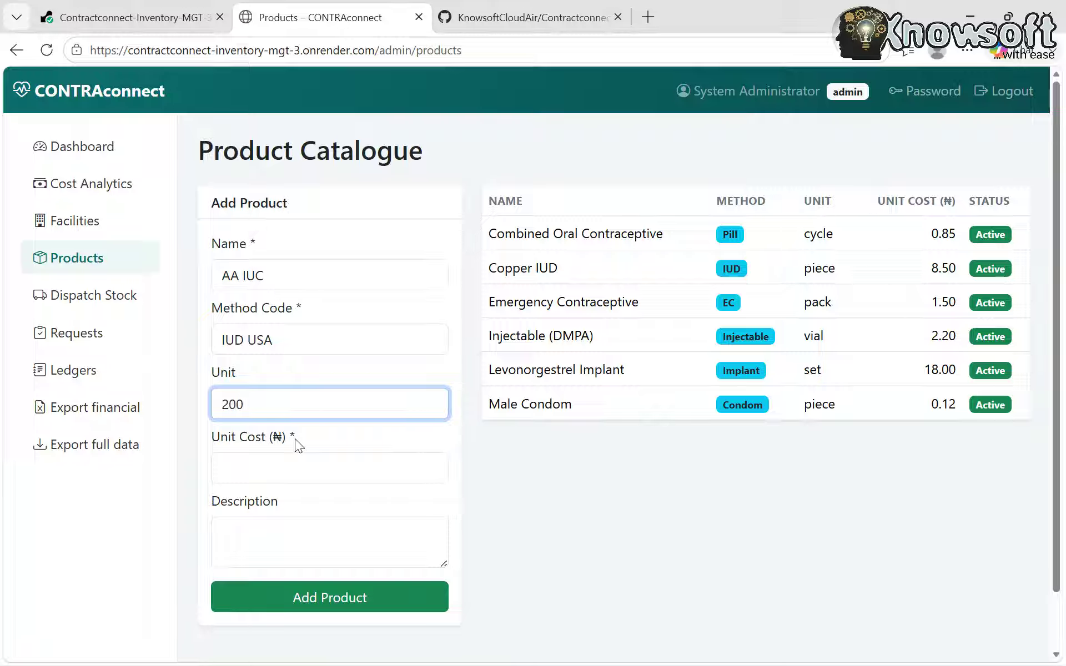
- Set unit cost 15000, add an infection-control description, save the product, and open Dispatch Stock
{"action": "left_click", "coordinate": [296, 473]}
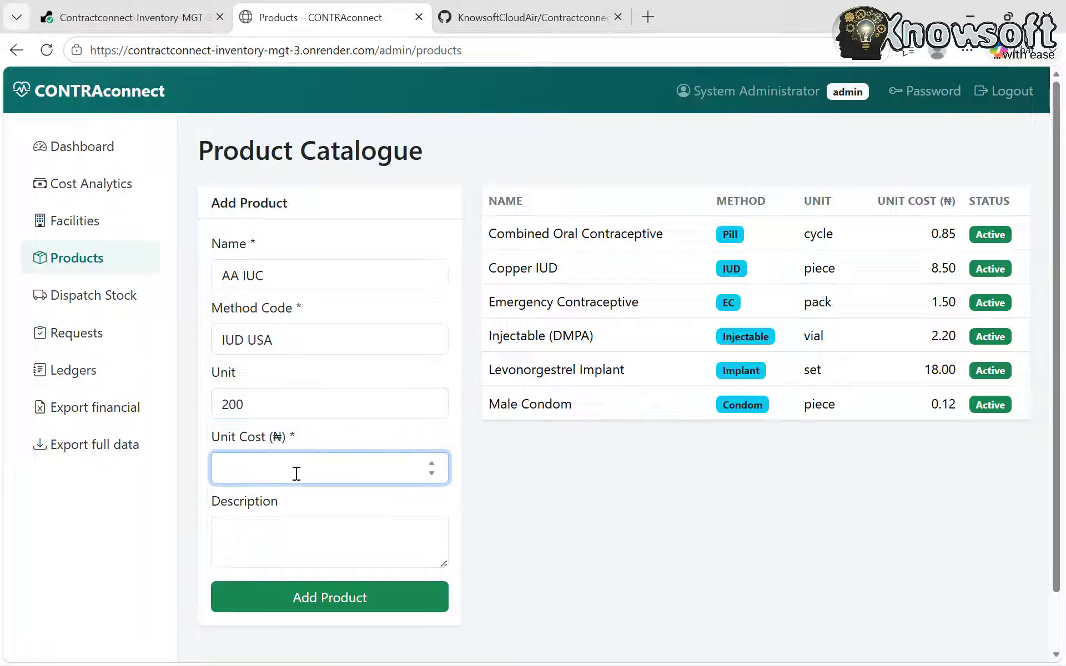
{"action": "type", "text": "15000"}
{"action": "left_click", "coordinate": [283, 532]}
{"action": "type", "text": "F"}
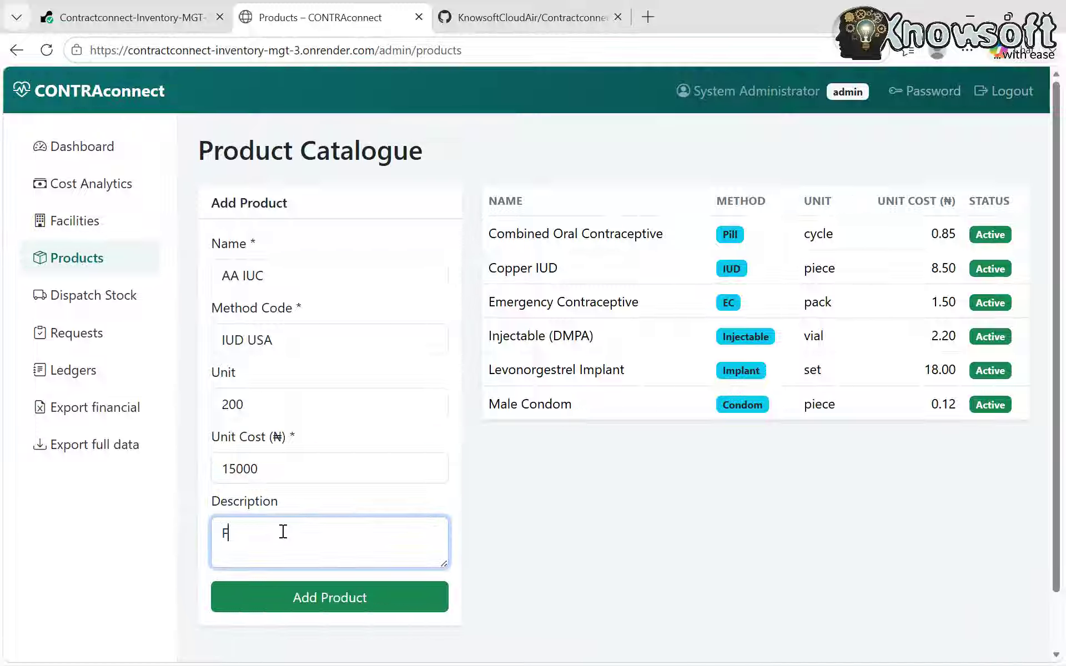
{"action": "type", "text": "or infec"}
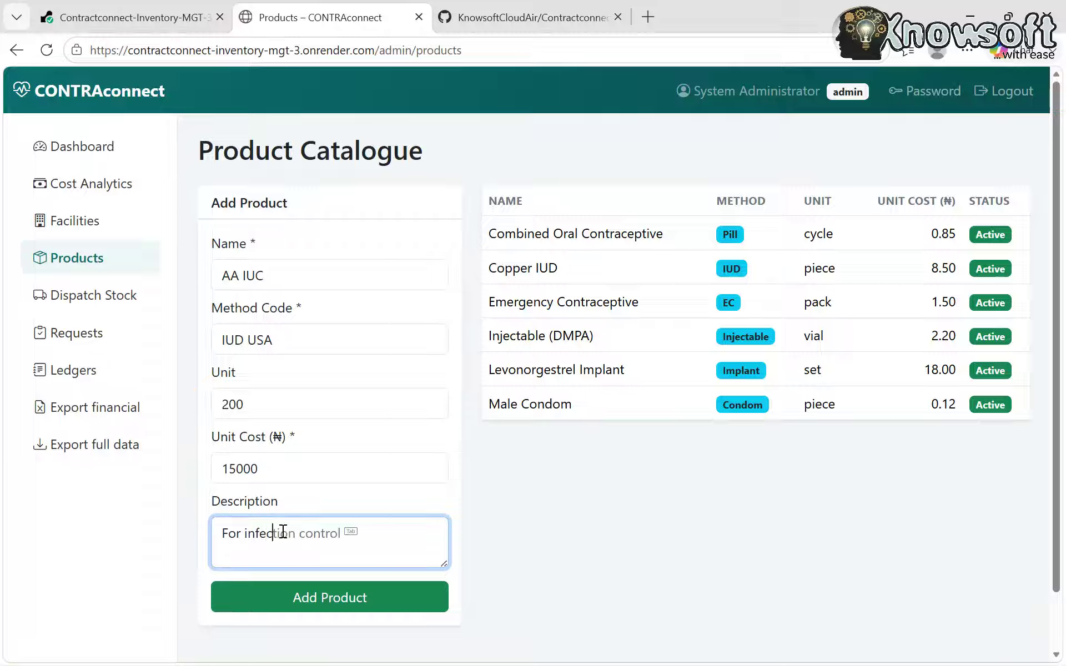
{"action": "key", "text": "Tab"}
{"action": "type", "text": "during takin"}
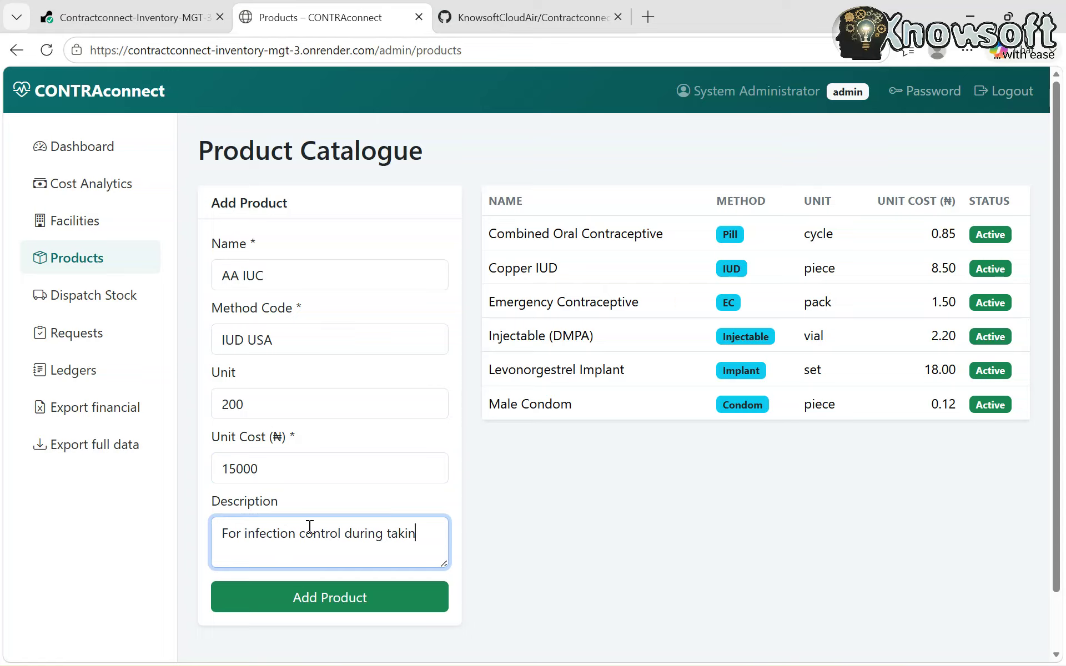
{"action": "scroll", "coordinate": [569, 504], "scroll_direction": "down", "scroll_amount": 1}
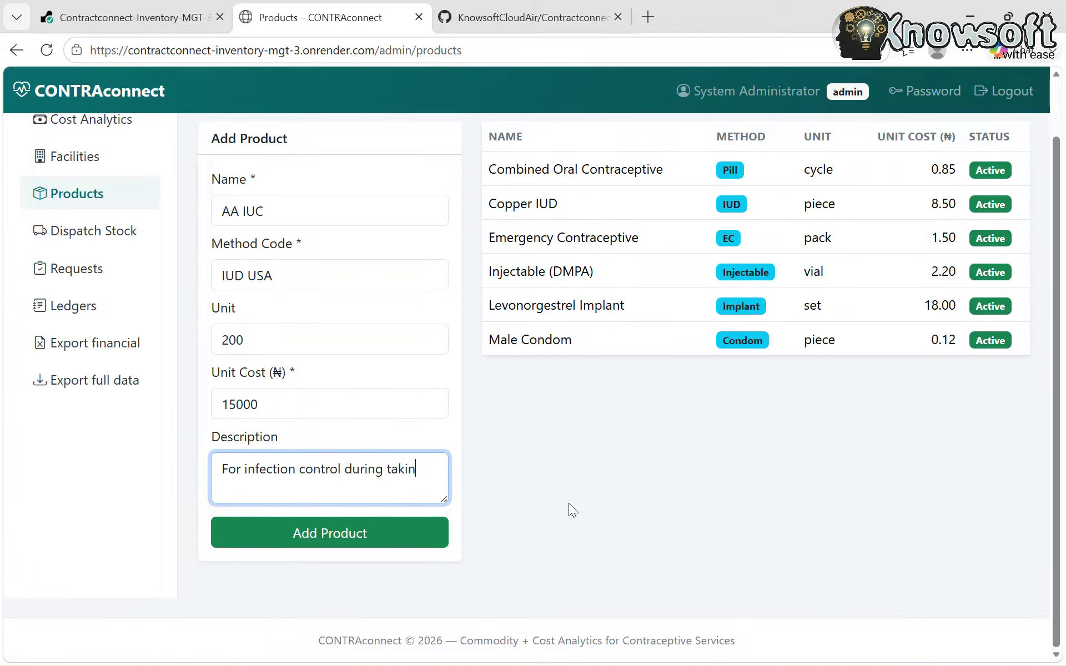
{"action": "scroll", "coordinate": [568, 503], "scroll_direction": "up", "scroll_amount": 1}
{"action": "left_click", "coordinate": [316, 577]}
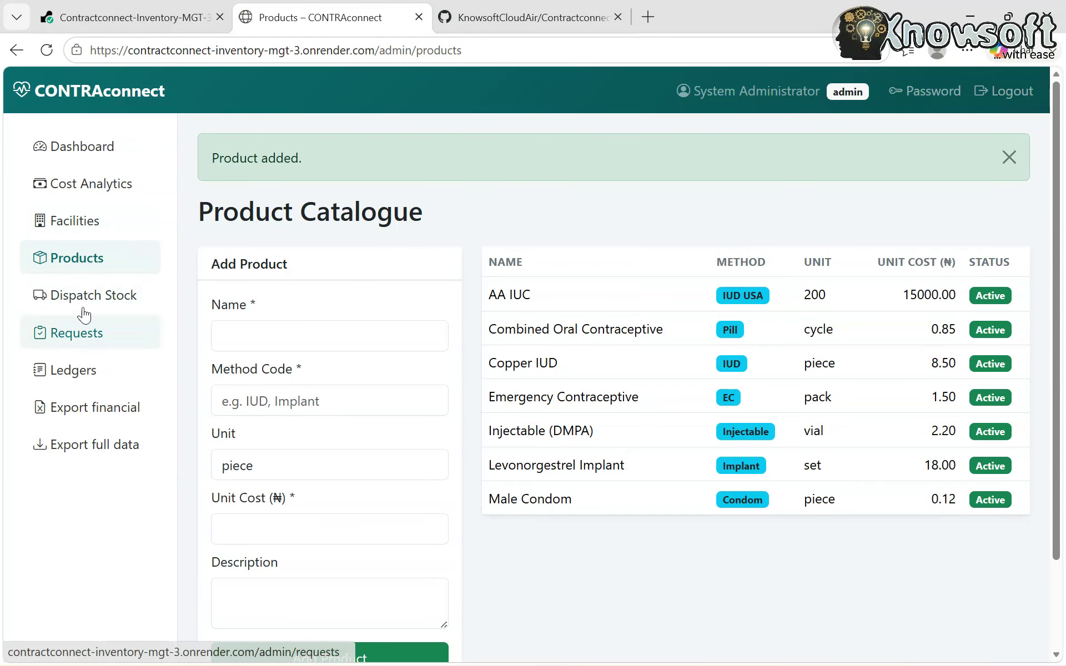
{"action": "left_click", "coordinate": [101, 303]}
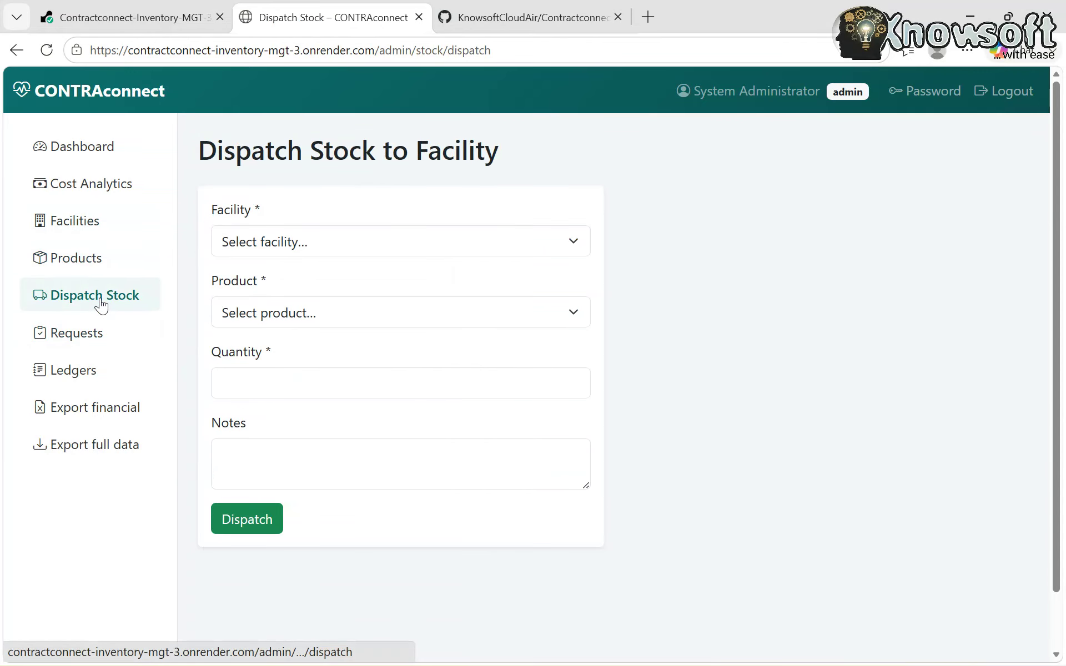
- Select Central Market Kiosk as the receiving facility and AA IUC as the product
{"action": "left_click", "coordinate": [335, 244]}
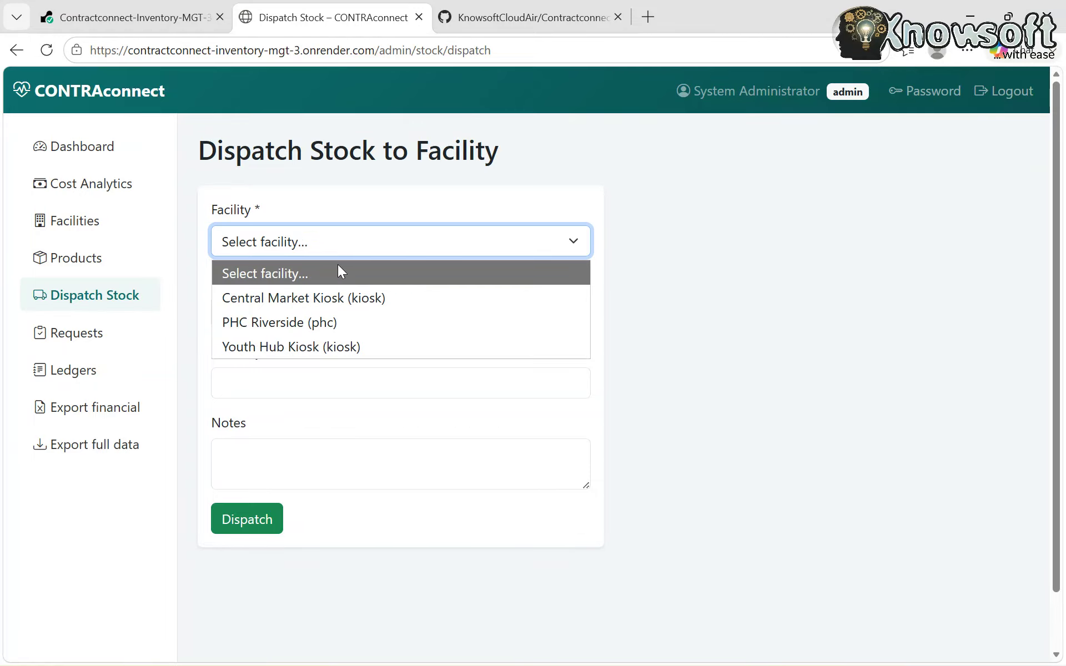
{"action": "left_click", "coordinate": [342, 296]}
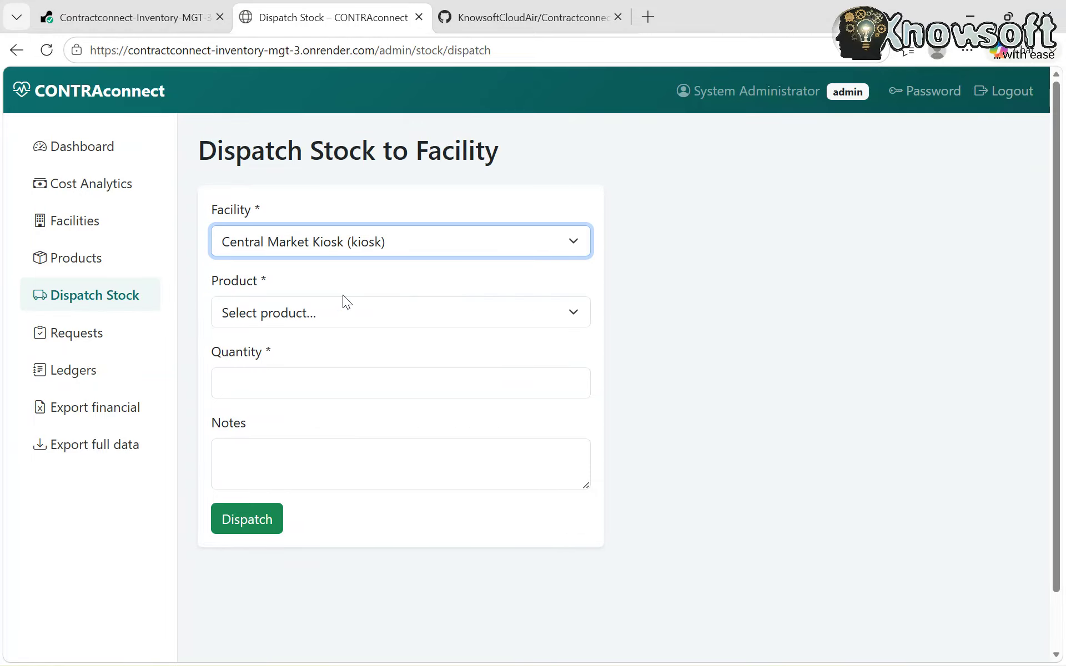
{"action": "left_click", "coordinate": [309, 312]}
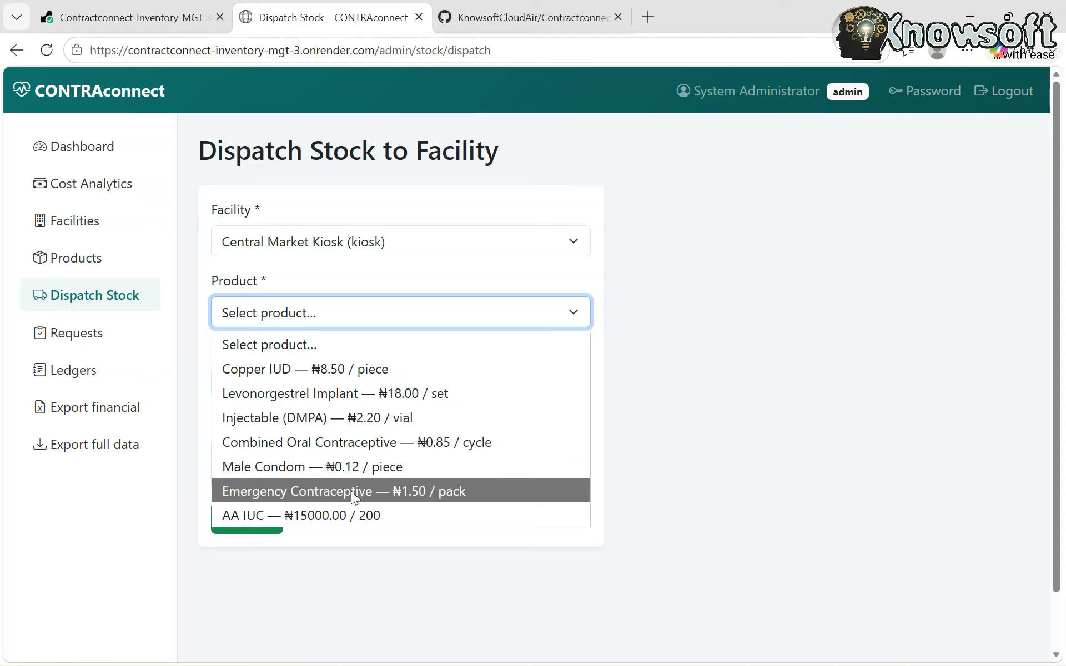
{"action": "left_click", "coordinate": [347, 513]}
- Dispatch quantity 1 with the note 'ok'
{"action": "left_click", "coordinate": [279, 385]}
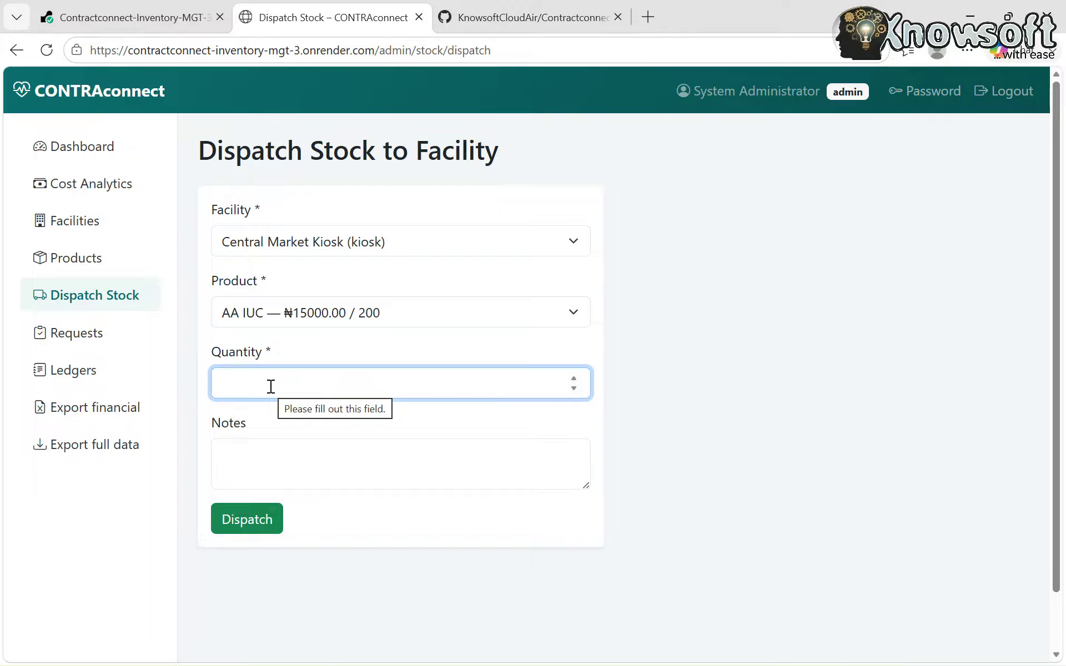
{"action": "type", "text": "1"}
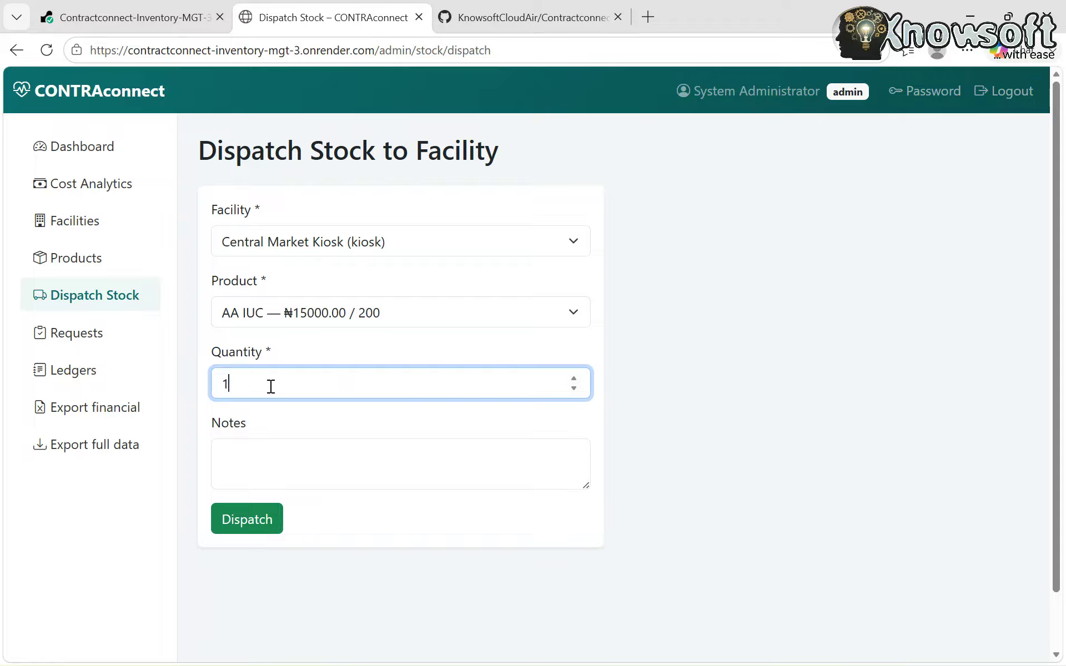
{"action": "left_click", "coordinate": [300, 458]}
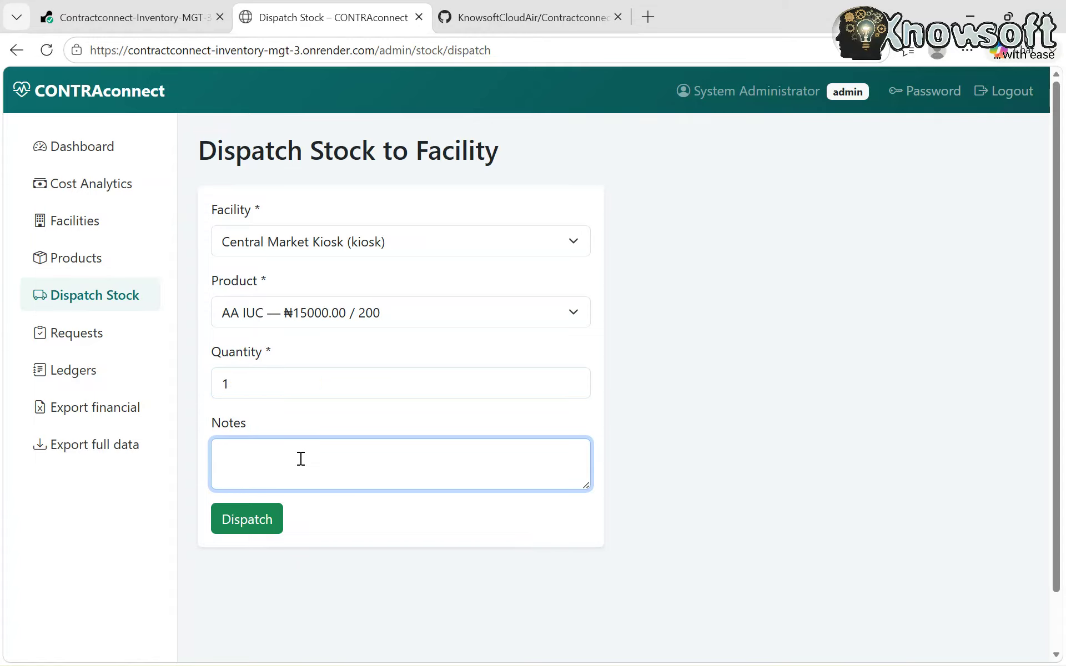
{"action": "type", "text": "ok"}
{"action": "left_click", "coordinate": [257, 523]}
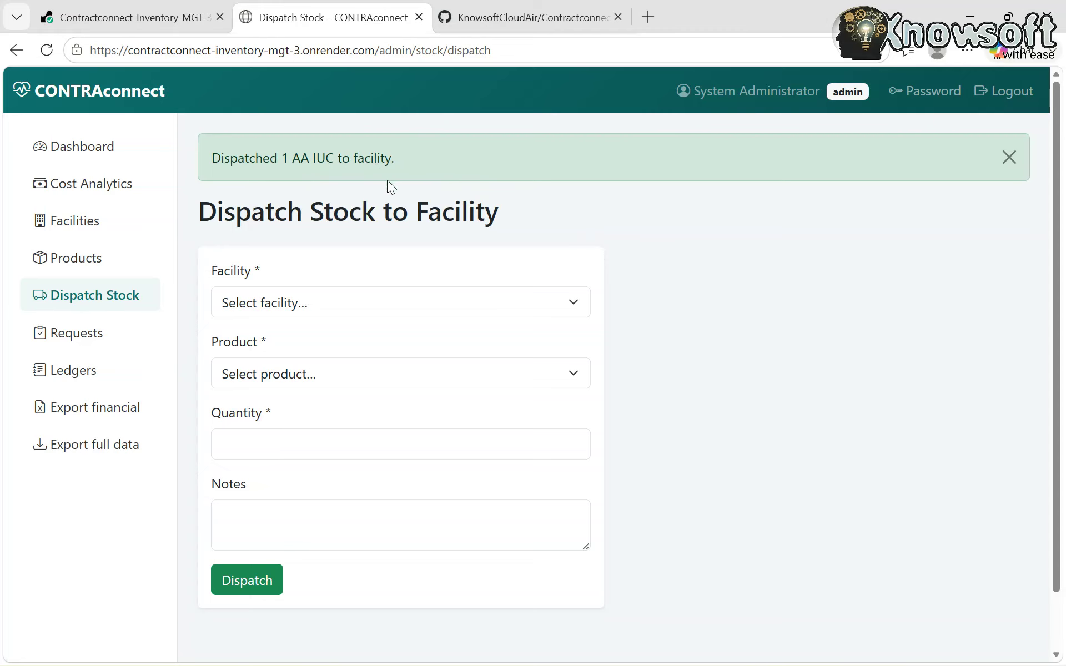
{"action": "left_click", "coordinate": [293, 306]}
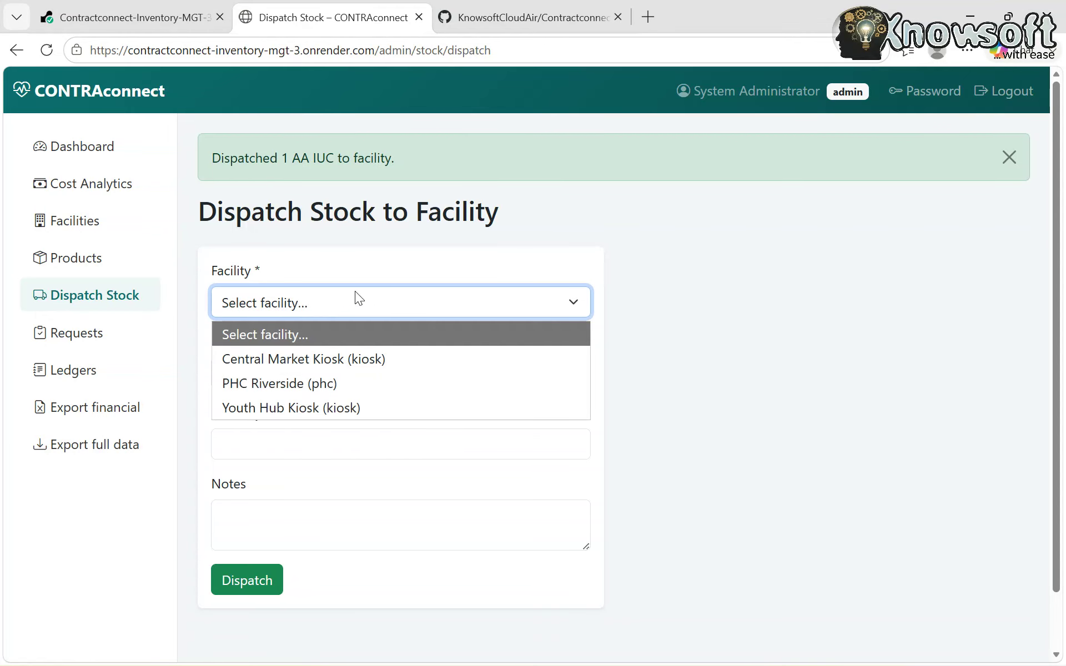
{"action": "left_click", "coordinate": [753, 390]}
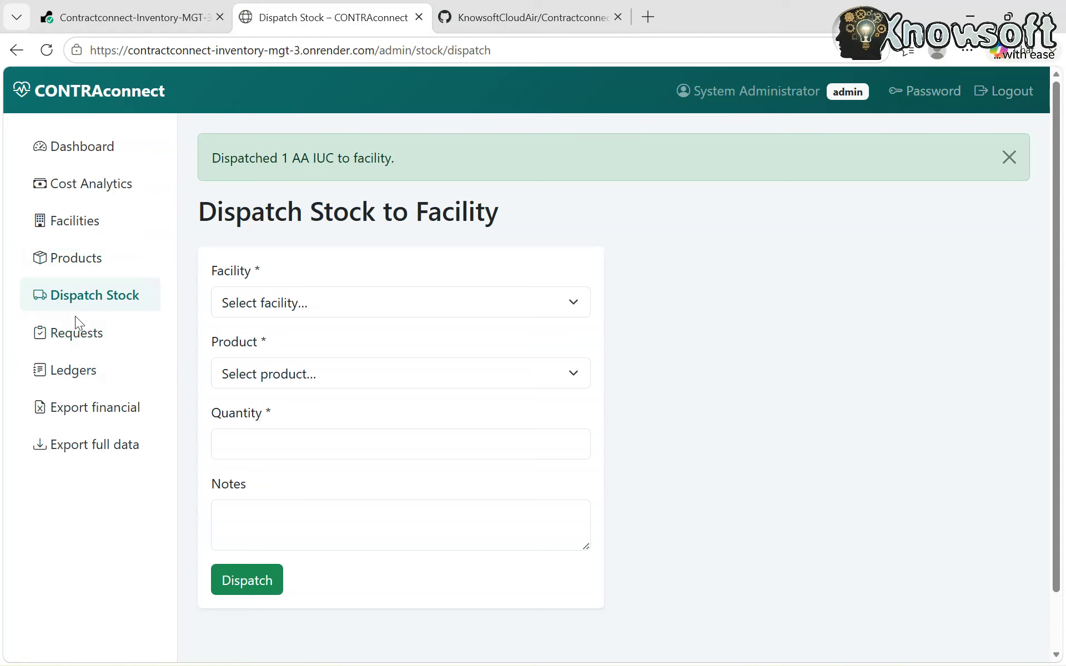
- Check the empty replenishment requests, then export the financial report as .xlsx from the Ledgers page
{"action": "left_click", "coordinate": [92, 340]}
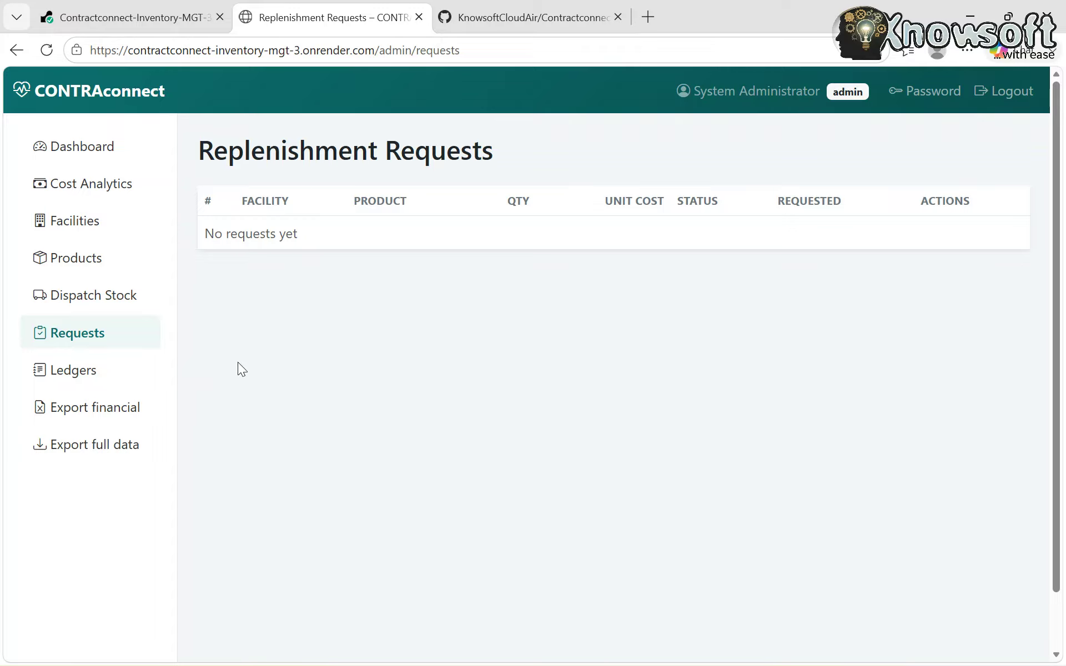
{"action": "left_click", "coordinate": [68, 375]}
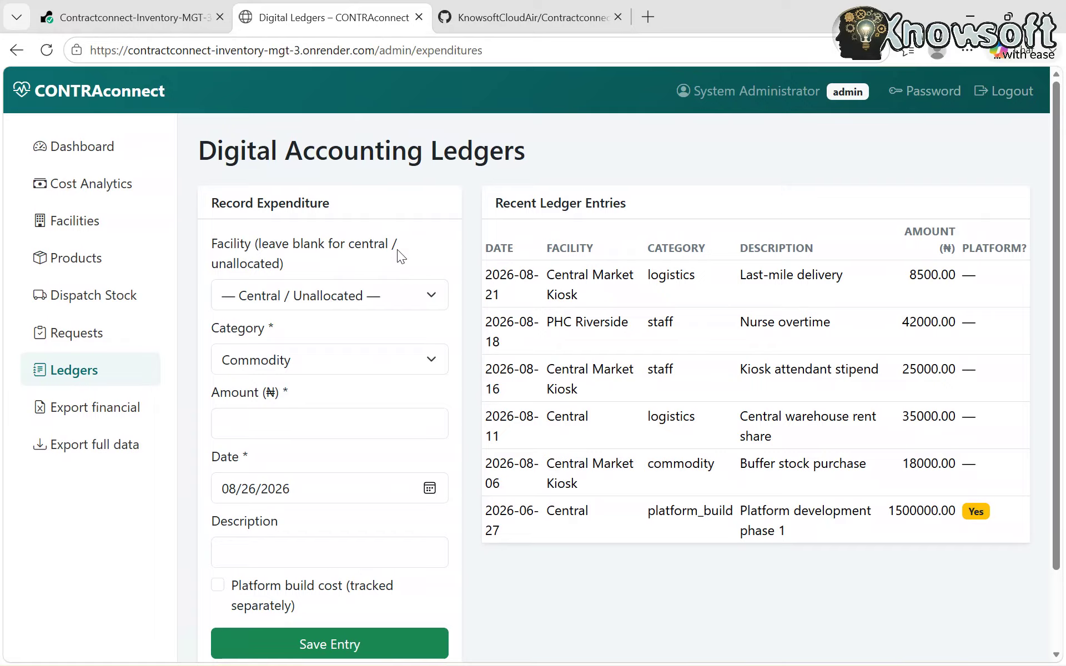
{"action": "left_click", "coordinate": [97, 419]}
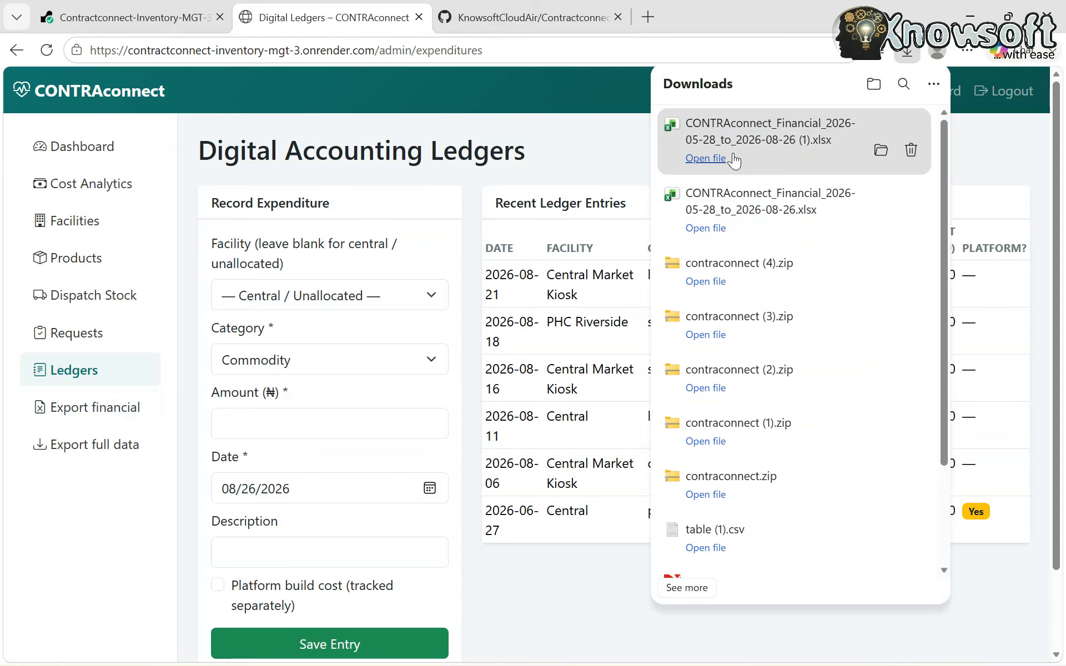
{"action": "left_click", "coordinate": [578, 149]}
{"action": "scroll", "coordinate": [373, 473], "scroll_direction": "down", "scroll_amount": 2}
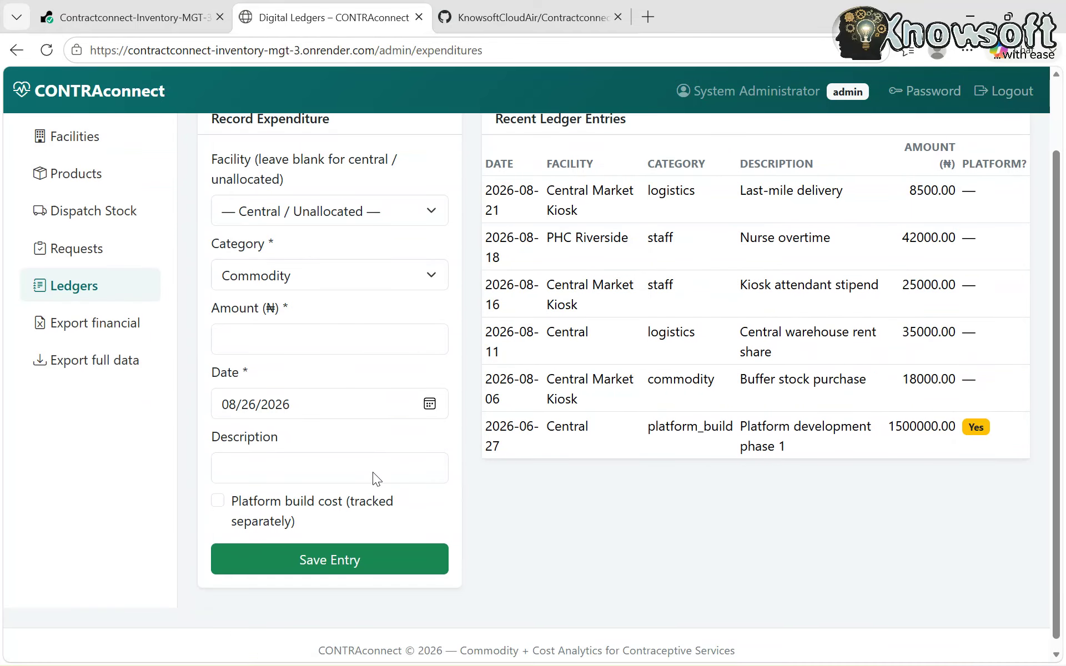
{"action": "scroll", "coordinate": [374, 472], "scroll_direction": "up", "scroll_amount": 2}
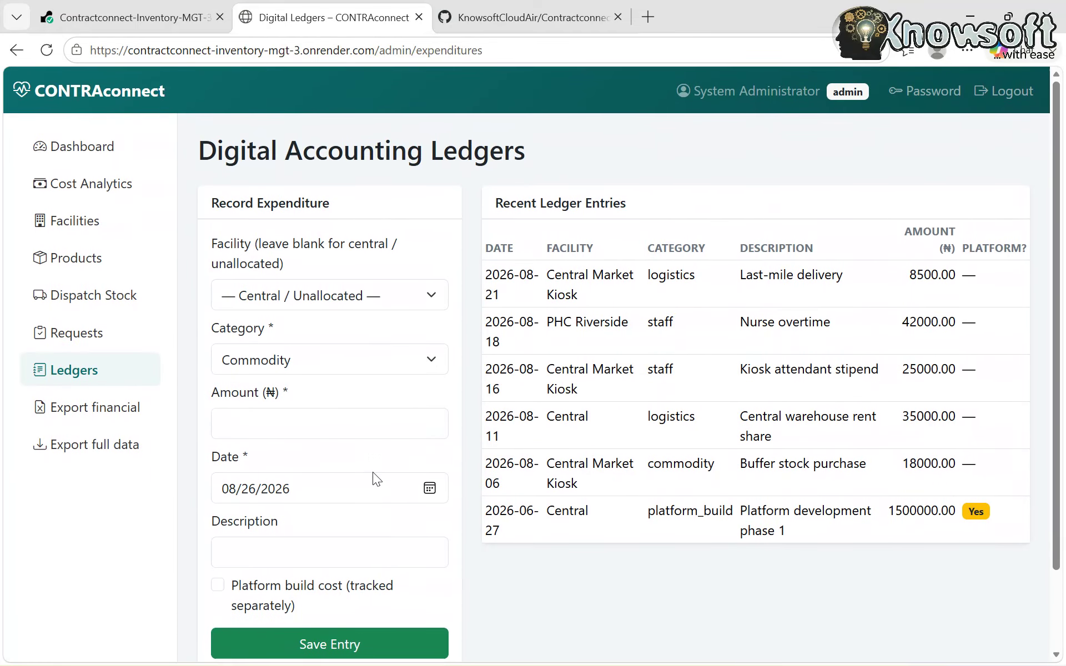
- Return to the Admin Dashboard and log out of the administrator account
{"action": "left_click", "coordinate": [99, 147]}
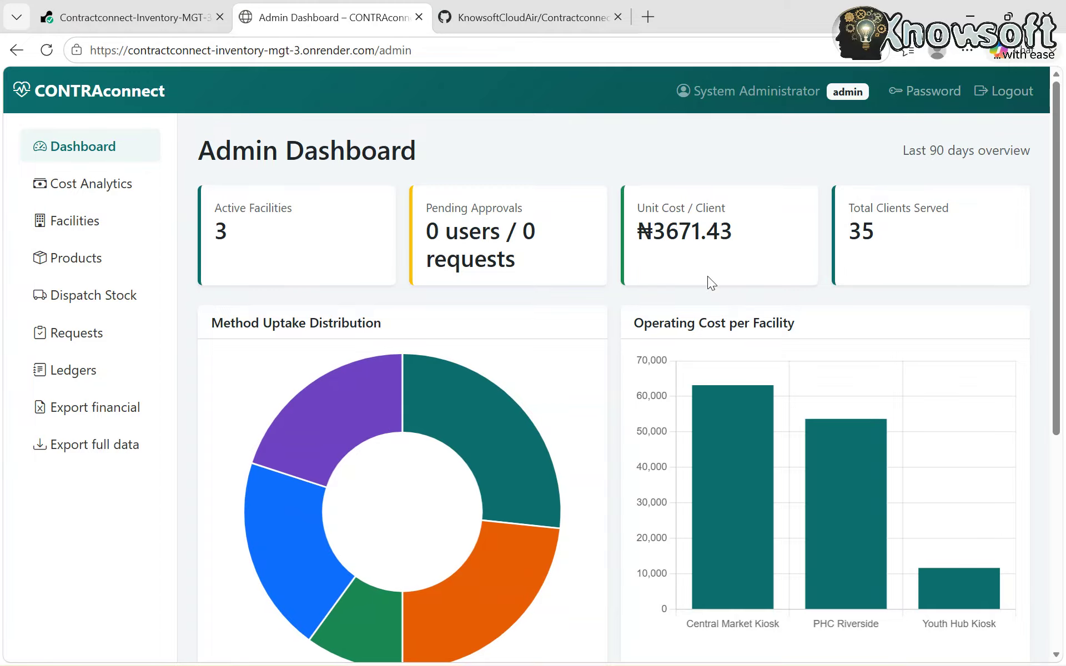
{"action": "left_click", "coordinate": [1004, 96]}
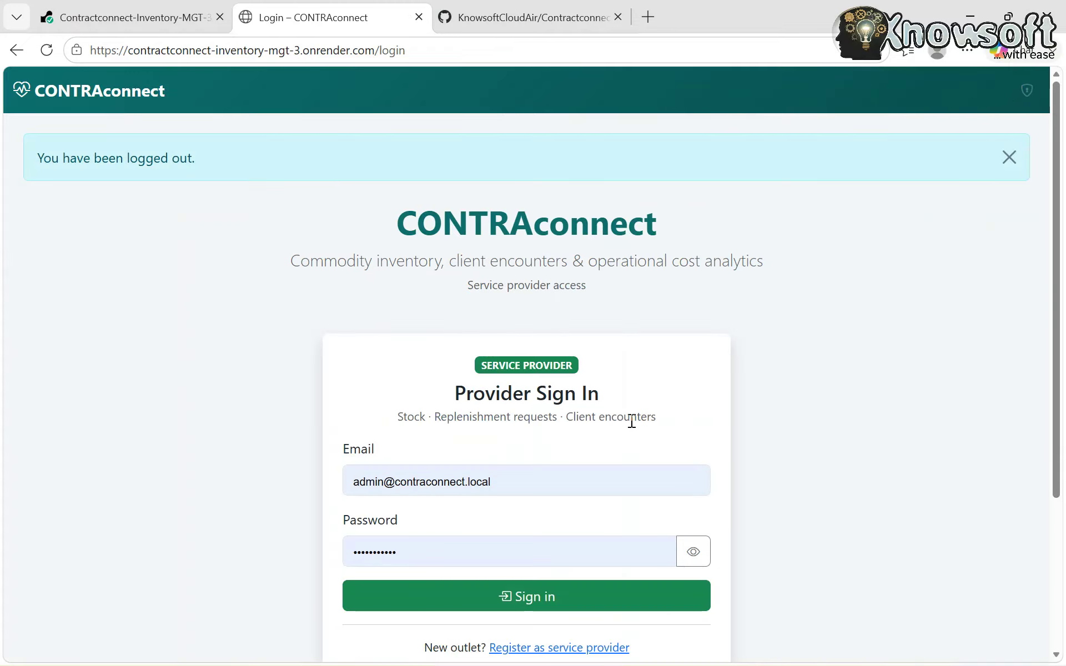
{"action": "scroll", "coordinate": [812, 492], "scroll_direction": "down", "scroll_amount": 3}
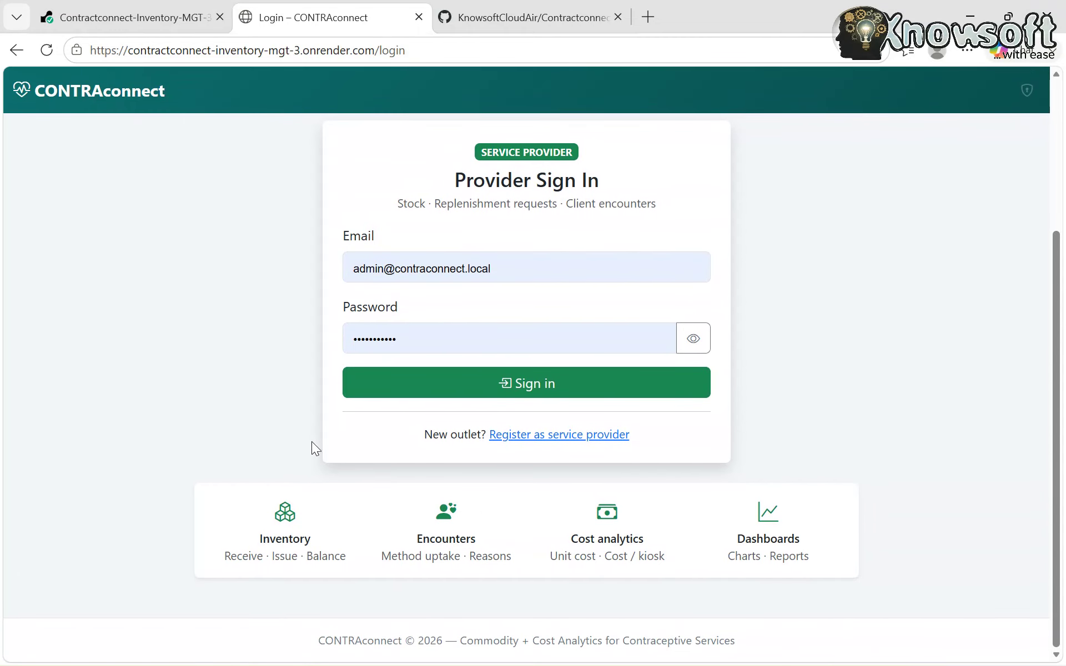
- Open provider registration and fill in full name, e-mail, phone and password
{"action": "left_click", "coordinate": [548, 438]}
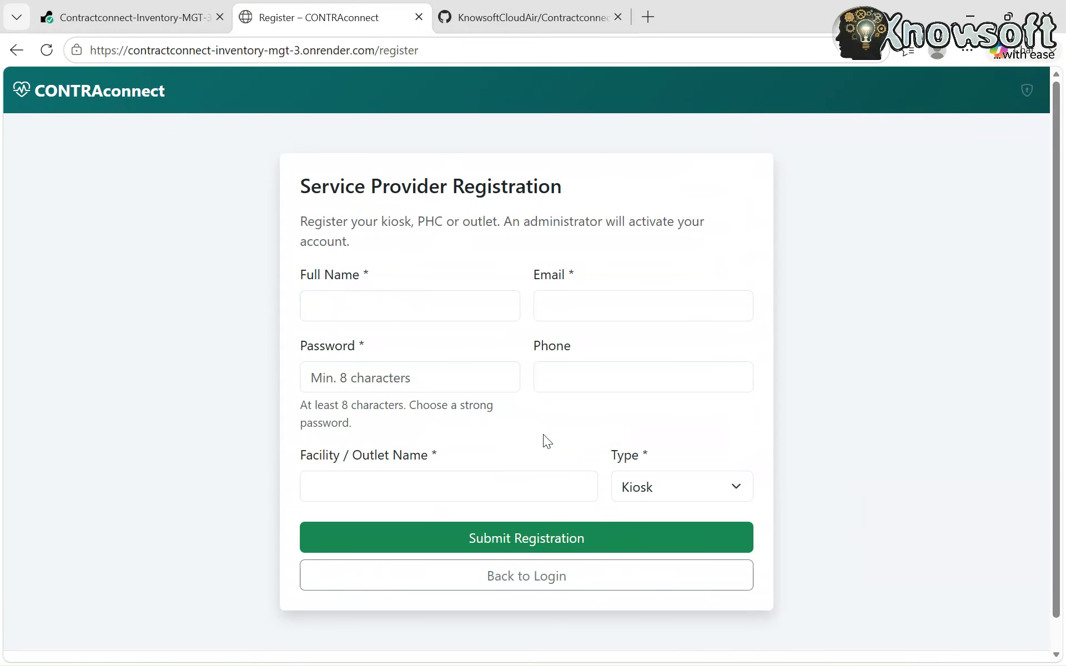
{"action": "left_click", "coordinate": [334, 304]}
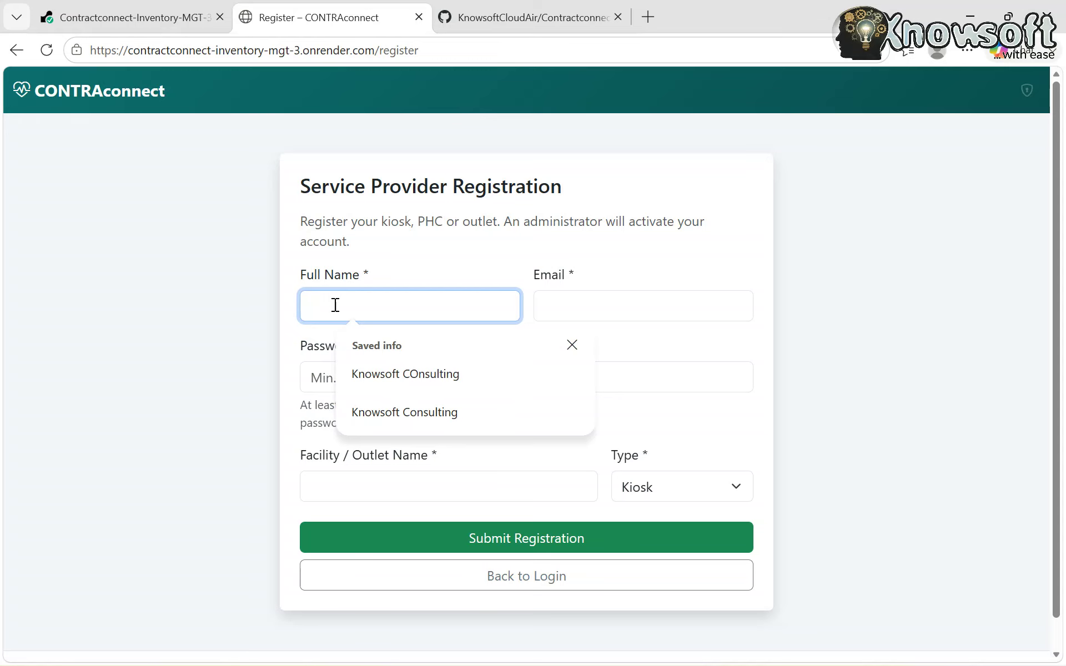
{"action": "left_click", "coordinate": [423, 375]}
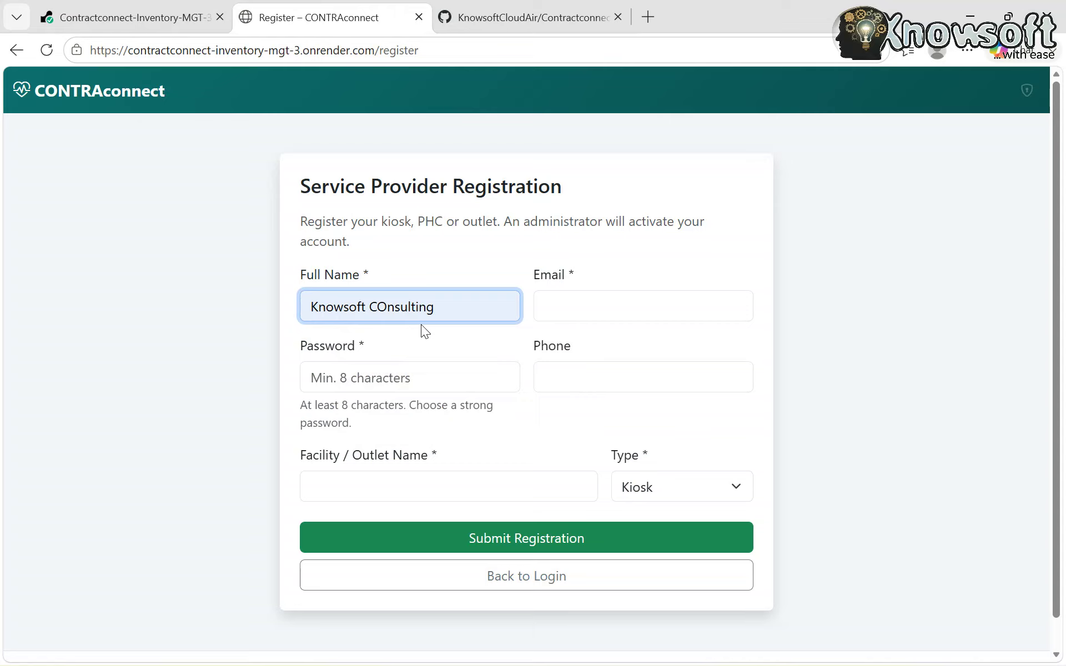
{"action": "key", "text": "BackSpace"}
{"action": "key", "text": "BackSpace"}
{"action": "key", "text": "BackSpace"}
{"action": "key", "text": "BackSpace"}
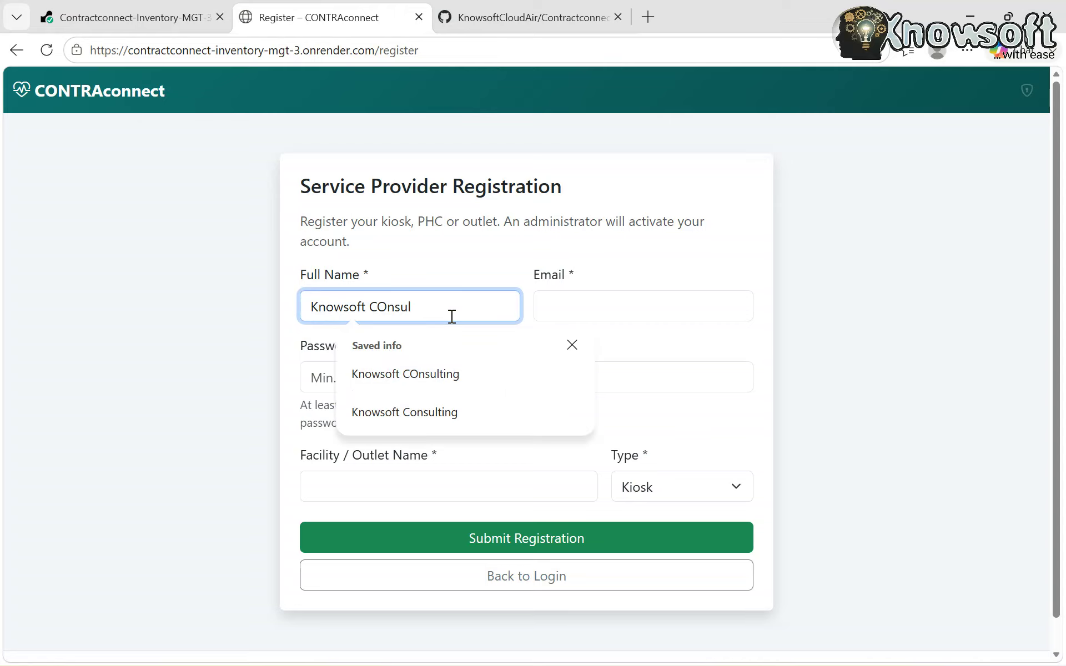
{"action": "left_click", "coordinate": [451, 417]}
{"action": "left_click", "coordinate": [589, 307]}
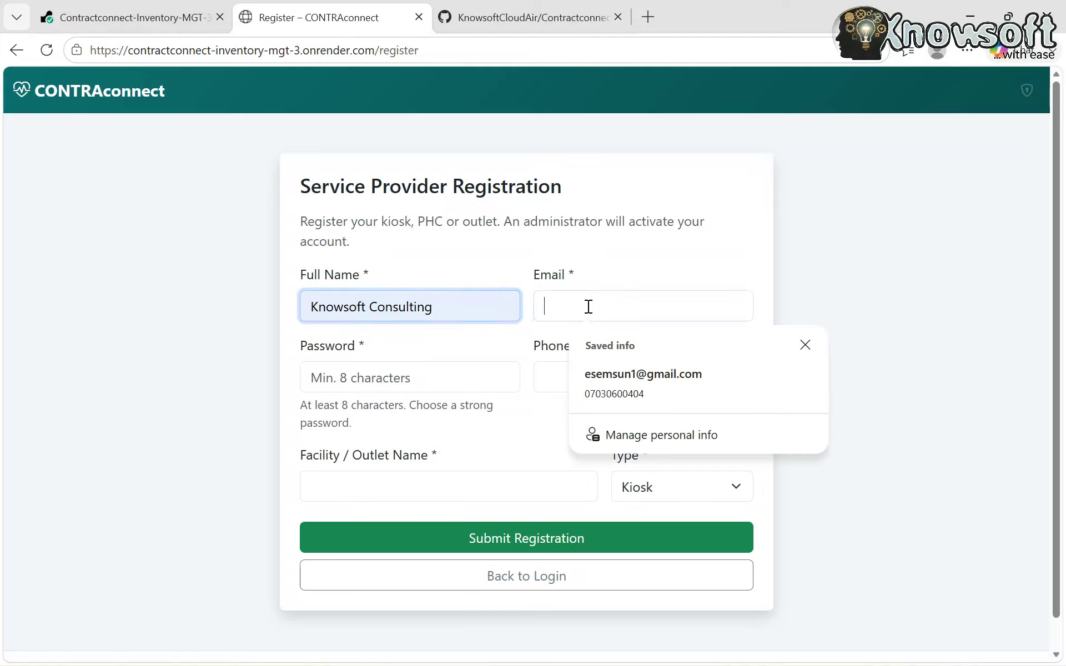
{"action": "left_click", "coordinate": [633, 376]}
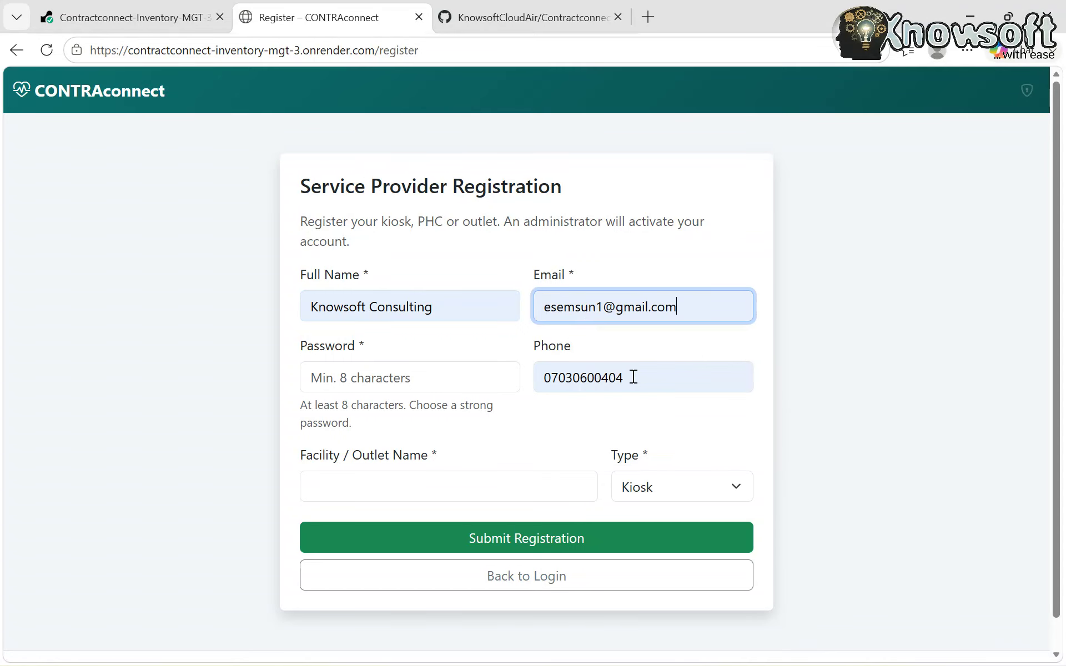
{"action": "left_click", "coordinate": [396, 384]}
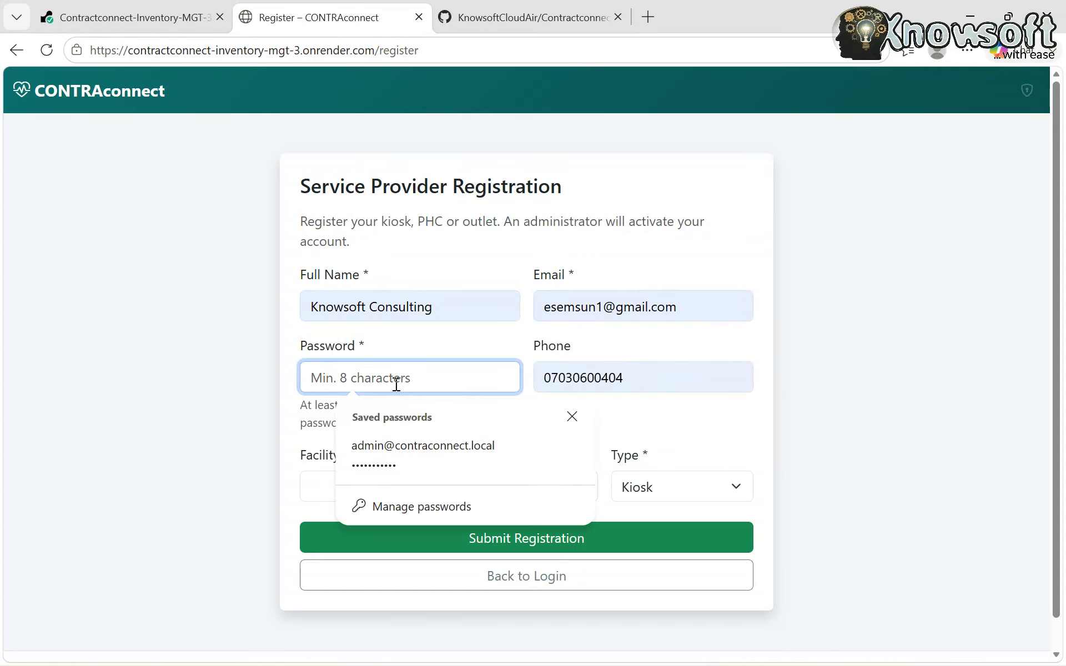
{"action": "type", "text": "••••••"}
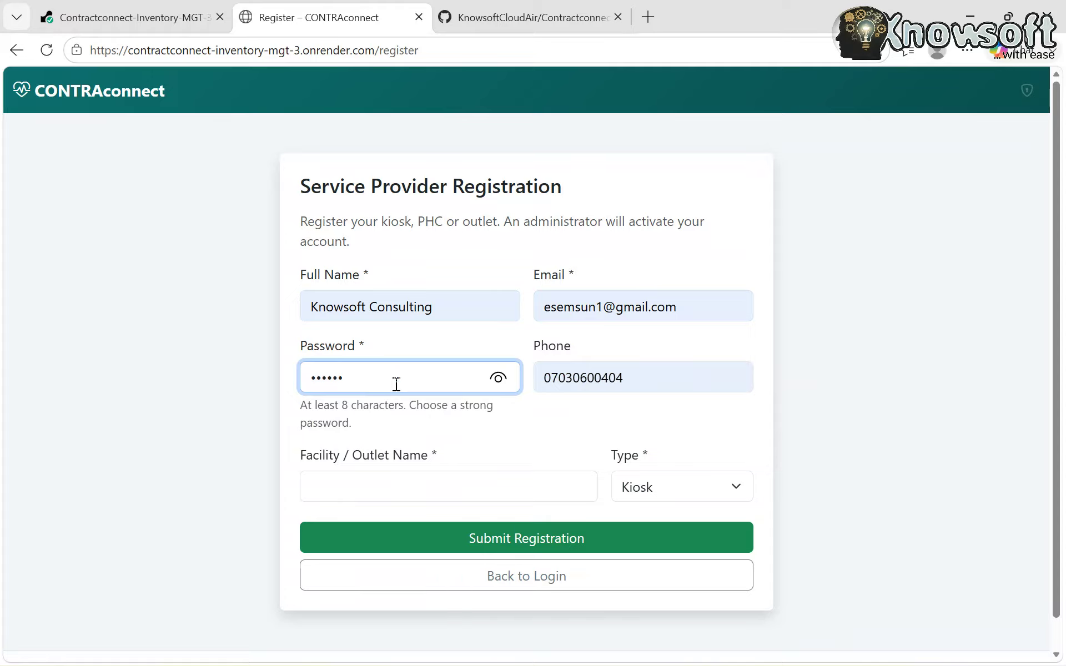
{"action": "type", "text": "•••••"}
- Enter Knowsoft Pharm as the facility, keep outlet type Kiosk, and submit the registration
{"action": "left_click", "coordinate": [379, 492]}
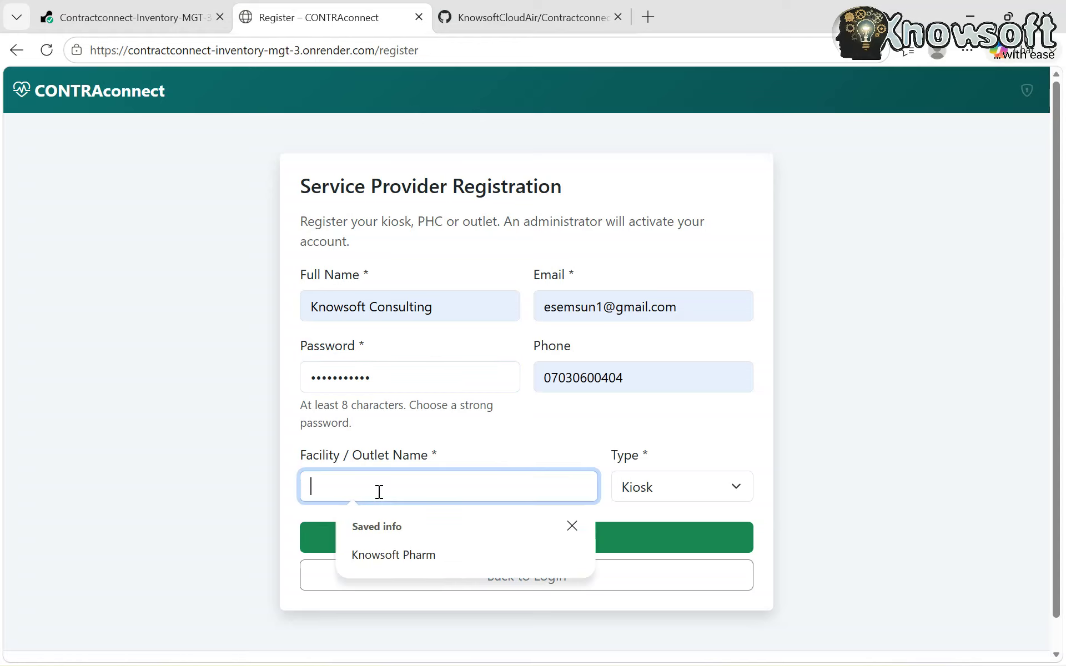
{"action": "left_click", "coordinate": [421, 553]}
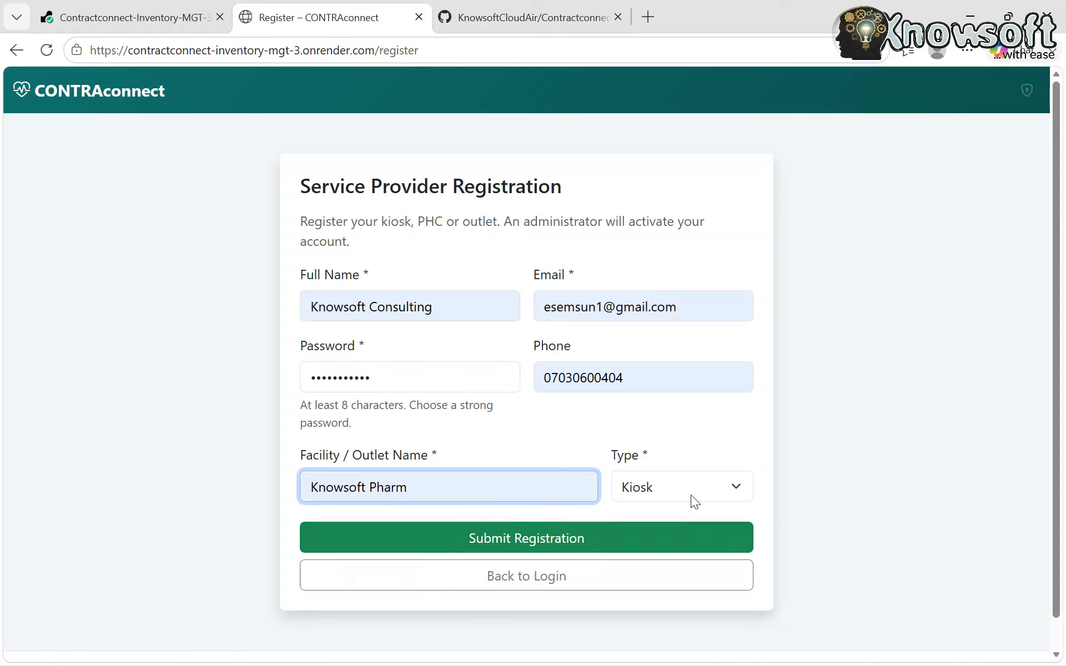
{"action": "left_click", "coordinate": [724, 498]}
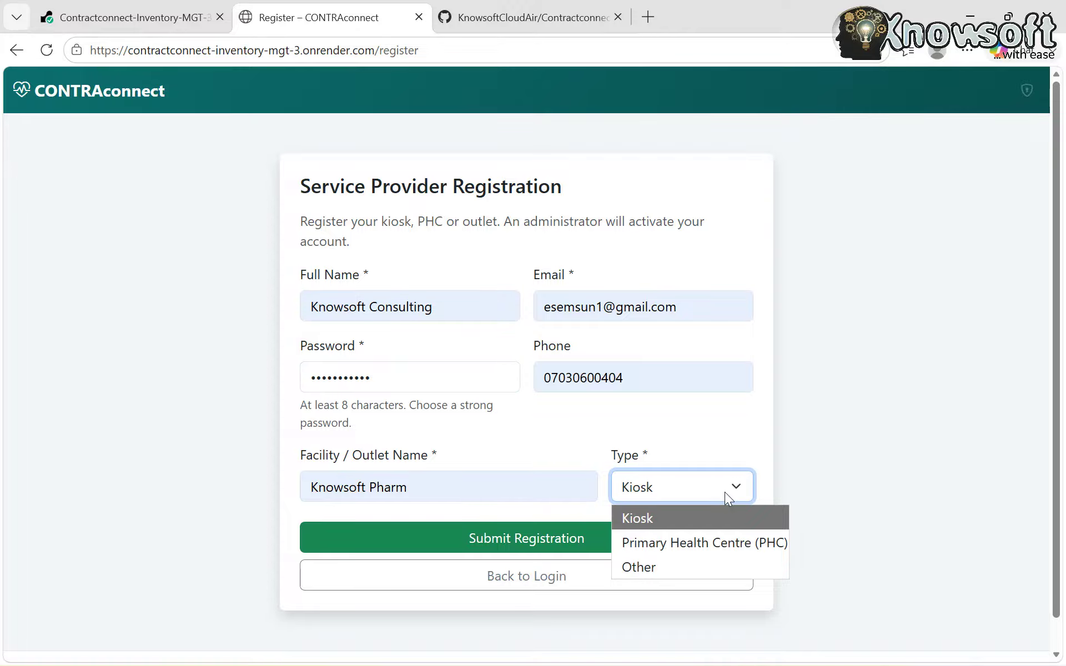
{"action": "left_click", "coordinate": [724, 492]}
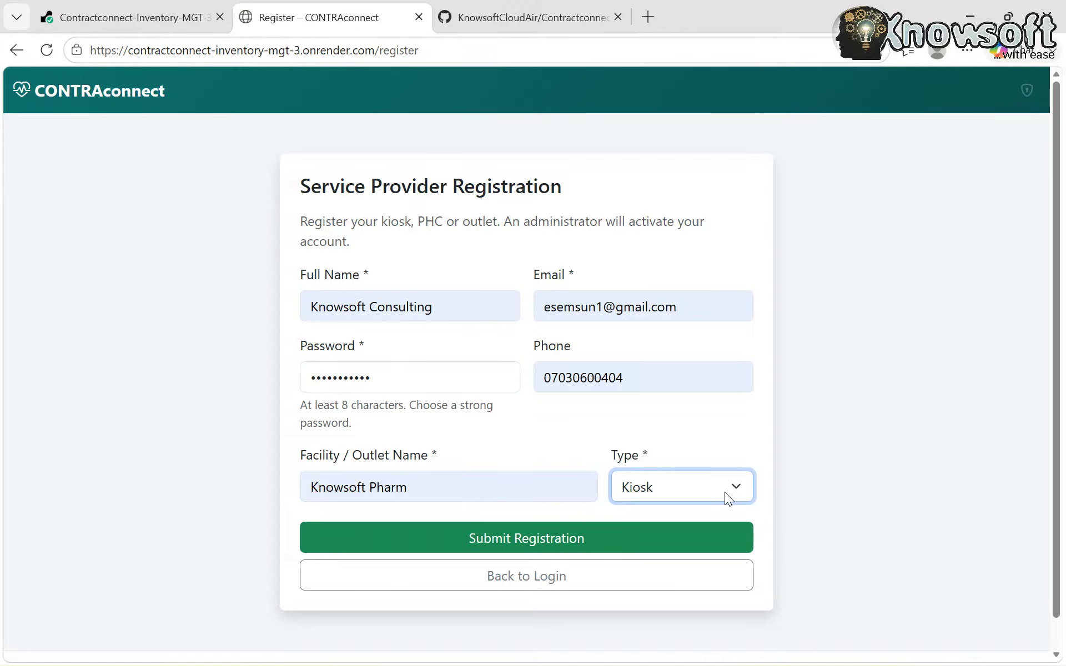
{"action": "left_click", "coordinate": [509, 550]}
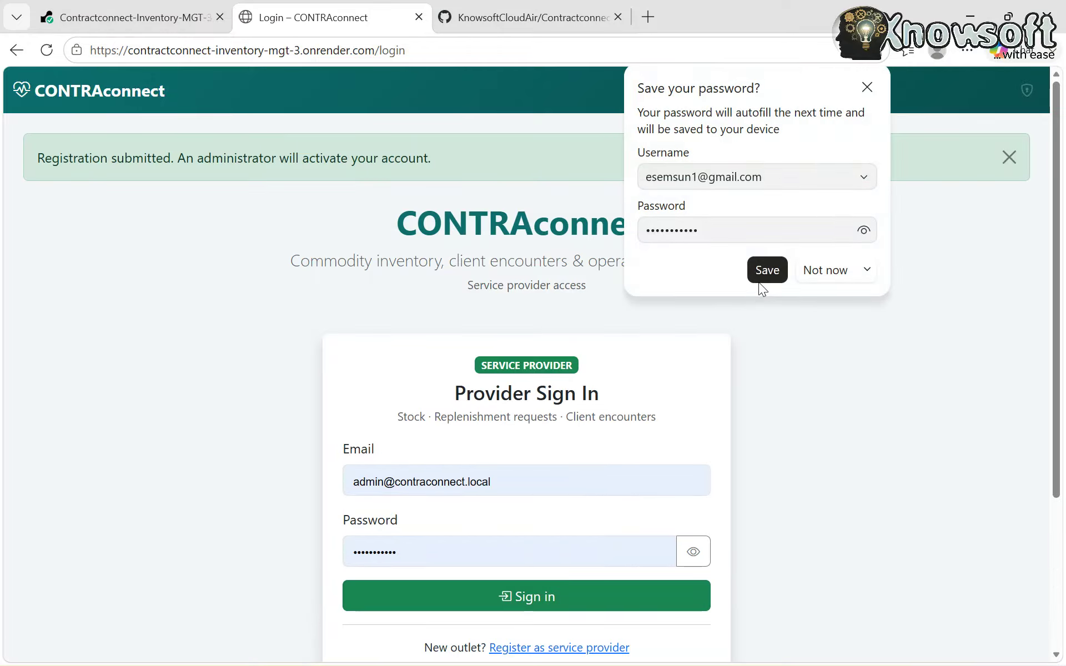
- Save the new provider's login in the browser and try signing in with it
{"action": "left_click", "coordinate": [765, 272]}
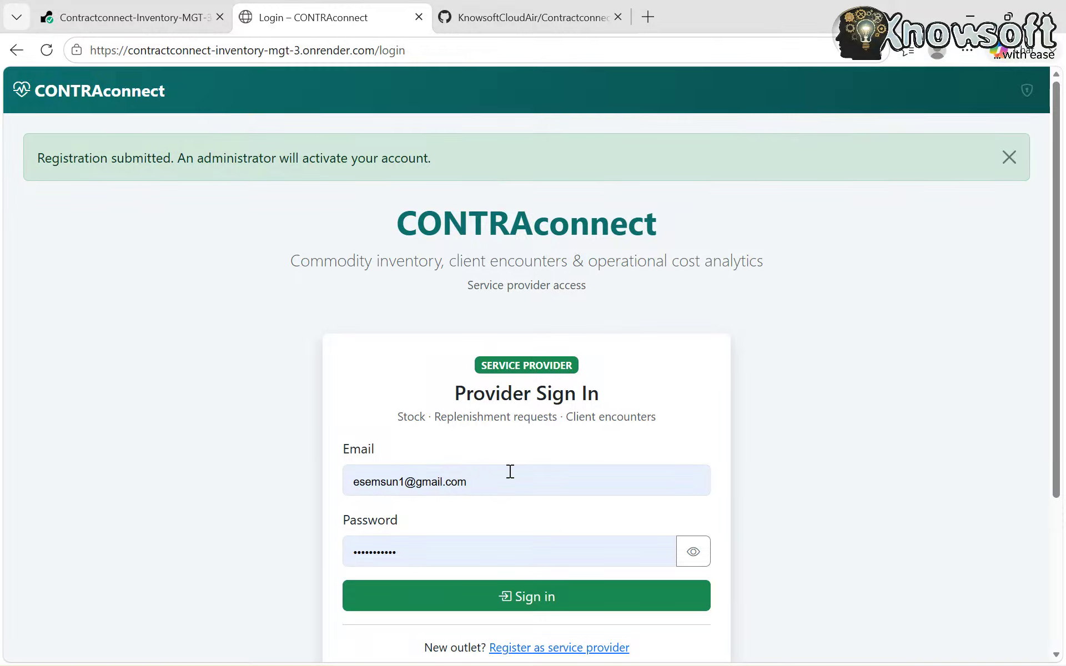
{"action": "scroll", "coordinate": [510, 471], "scroll_direction": "down", "scroll_amount": 1}
{"action": "left_click", "coordinate": [474, 437]}
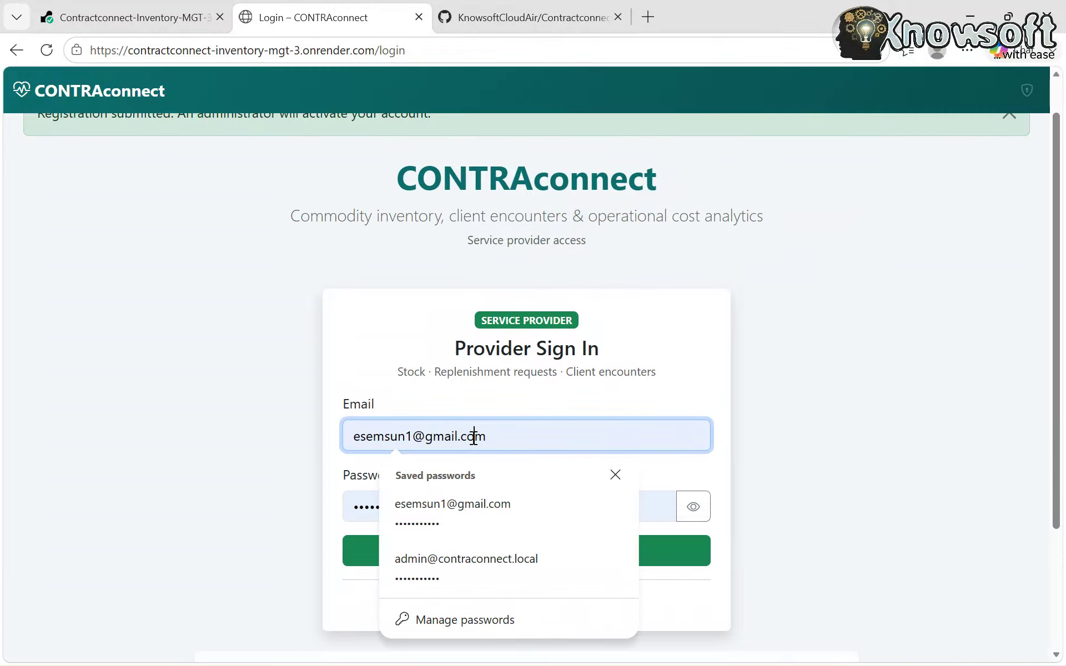
{"action": "left_click", "coordinate": [472, 521]}
{"action": "left_click", "coordinate": [502, 561]}
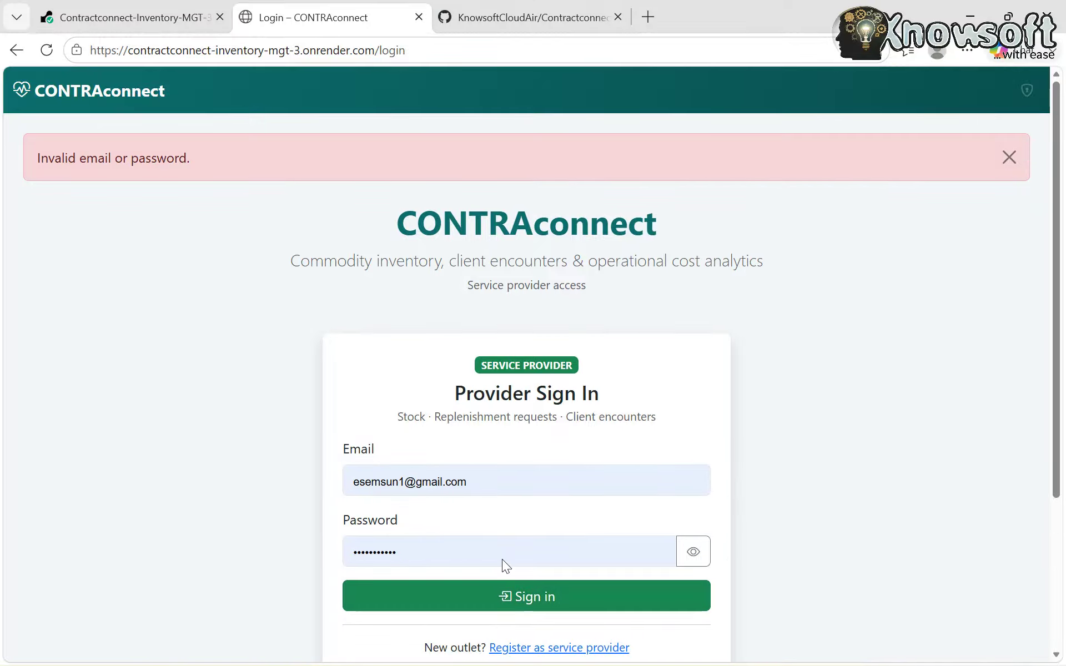
- Retype the provider password and sign in again, which returns an invalid email or password error
{"action": "left_click", "coordinate": [511, 481]}
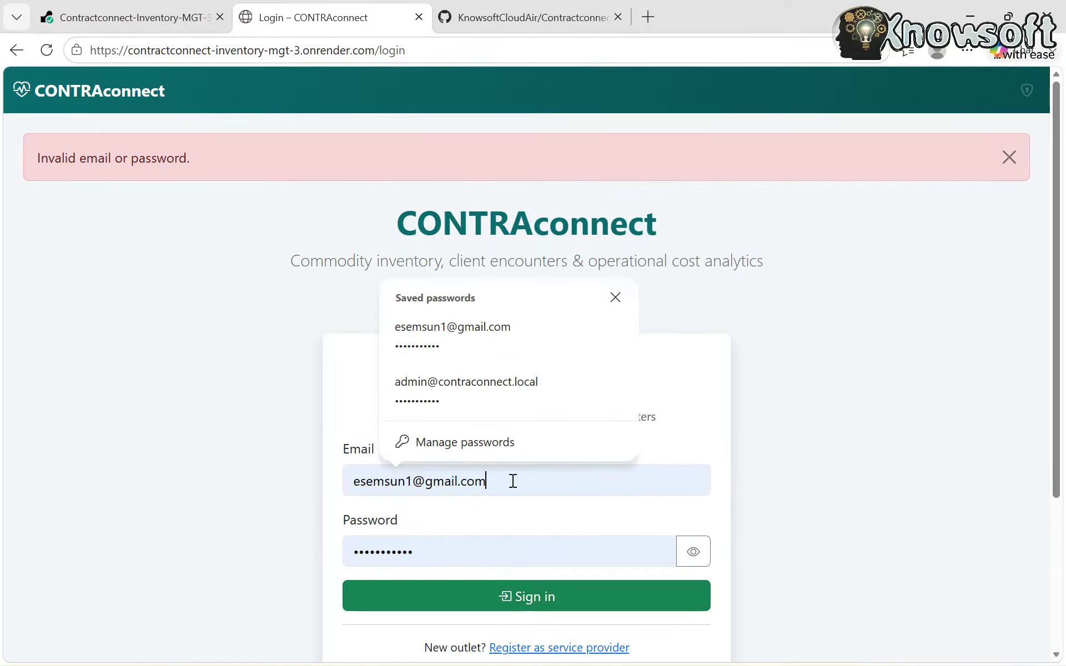
{"action": "left_click", "coordinate": [459, 548]}
{"action": "key", "text": "BackSpace"}
{"action": "key", "text": "BackSpace"}
{"action": "key", "text": "BackSpace"}
{"action": "key", "text": "BackSpace"}
{"action": "key", "text": "BackSpace"}
{"action": "key", "text": "BackSpace"}
{"action": "key", "text": "BackSpace"}
{"action": "key", "text": "BackSpace"}
{"action": "key", "text": "BackSpace"}
{"action": "key", "text": "BackSpace"}
{"action": "key", "text": "BackSpace"}
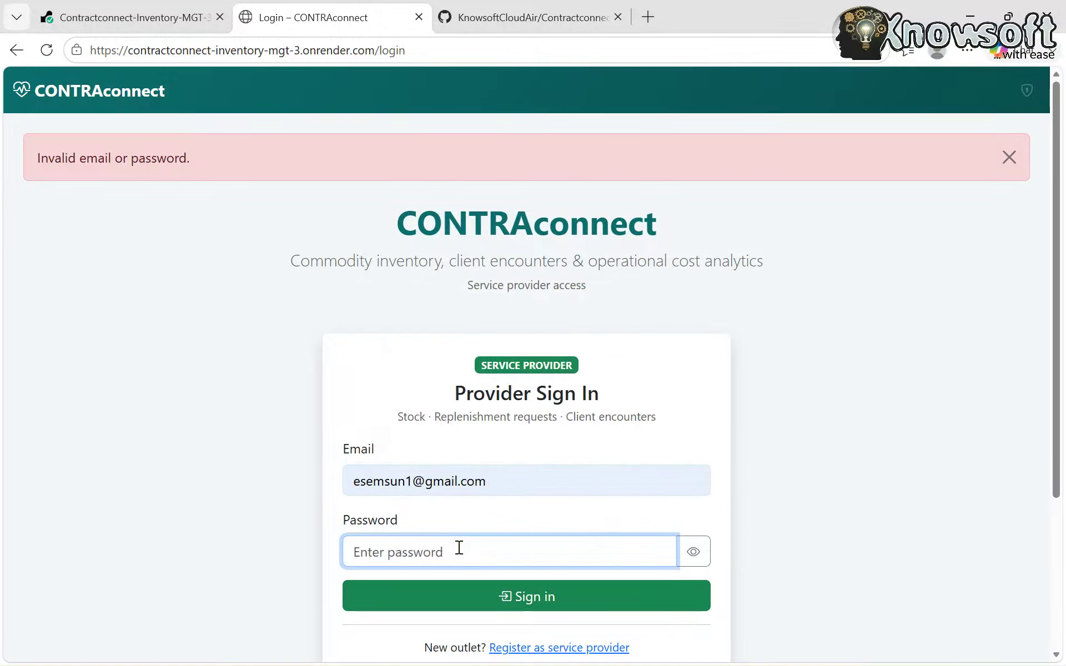
{"action": "type", "text": "••••••"}
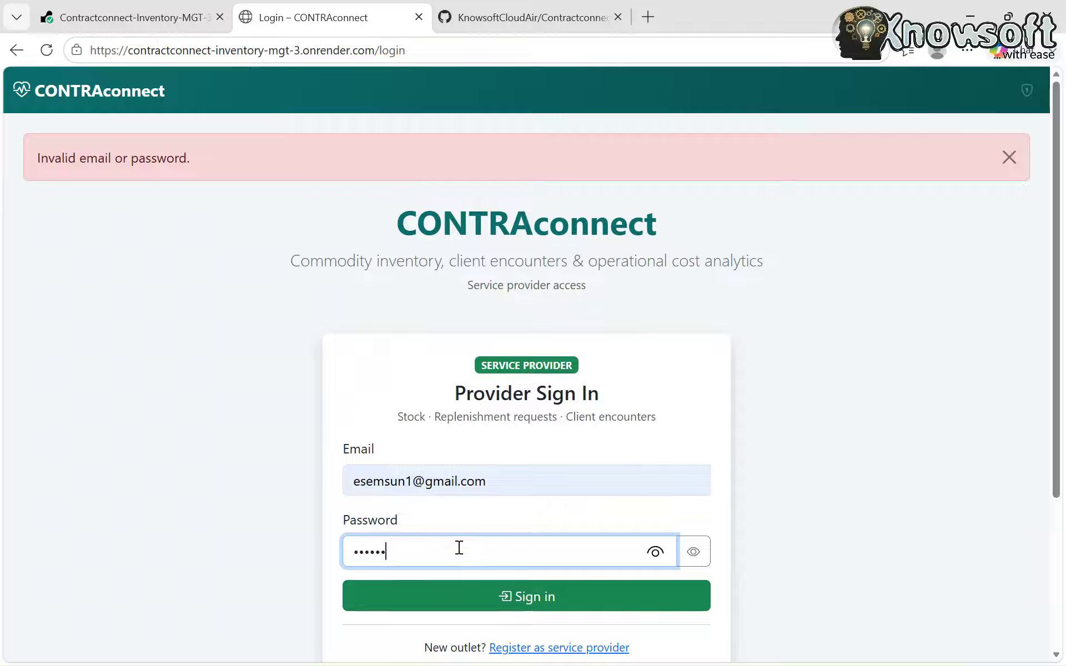
{"action": "type", "text": "•••••"}
{"action": "left_click", "coordinate": [491, 605]}
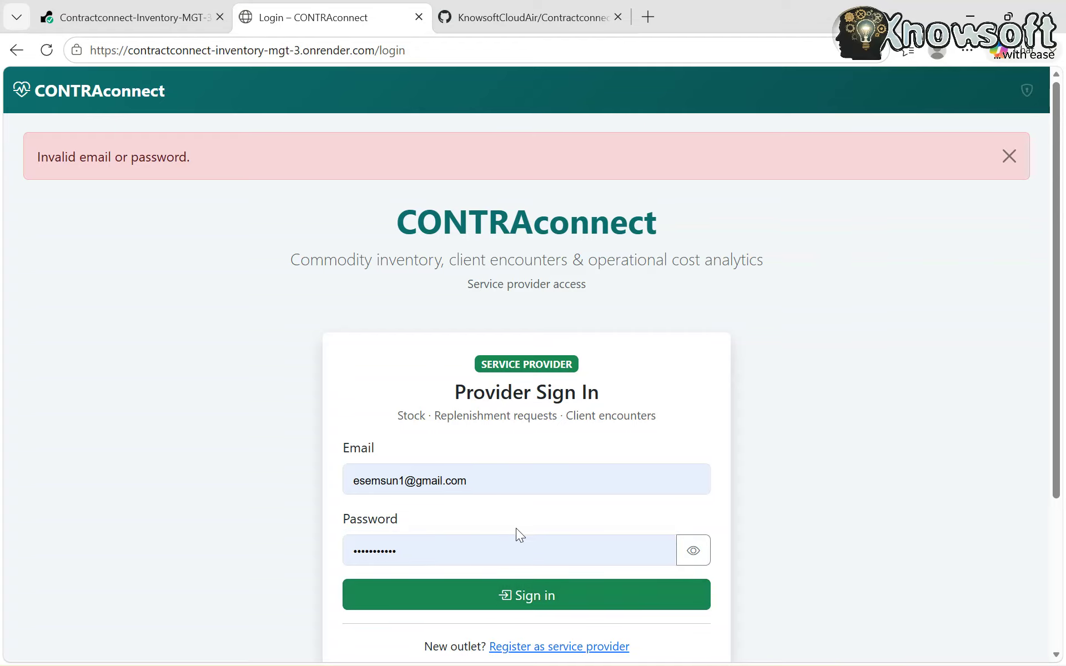
{"action": "scroll", "coordinate": [515, 530], "scroll_direction": "down", "scroll_amount": 2}
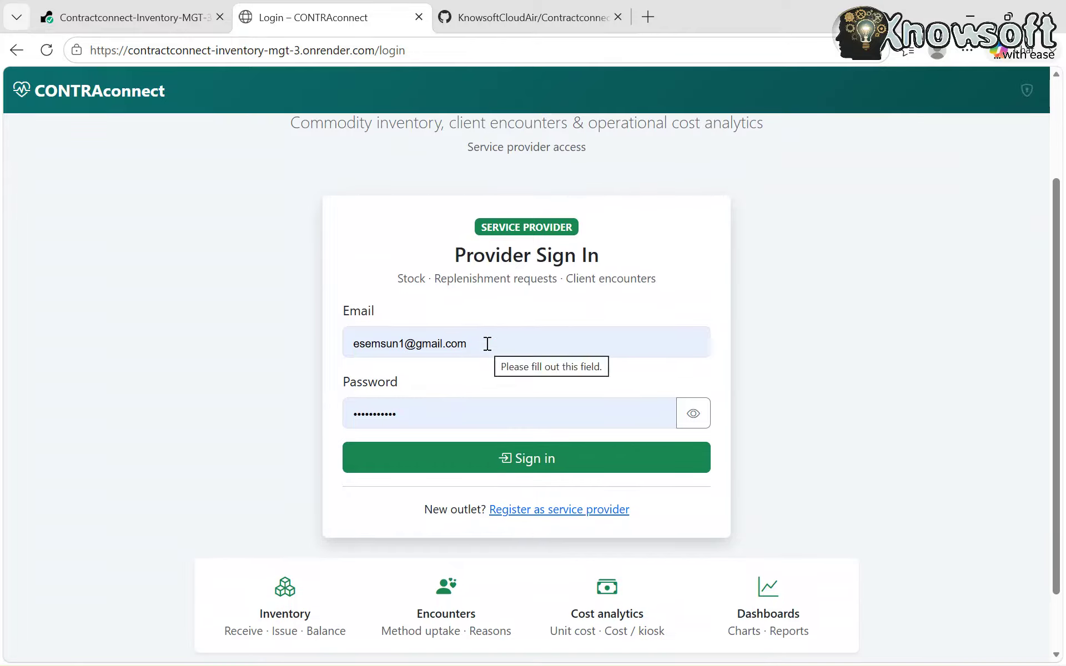
{"action": "left_click", "coordinate": [487, 342]}
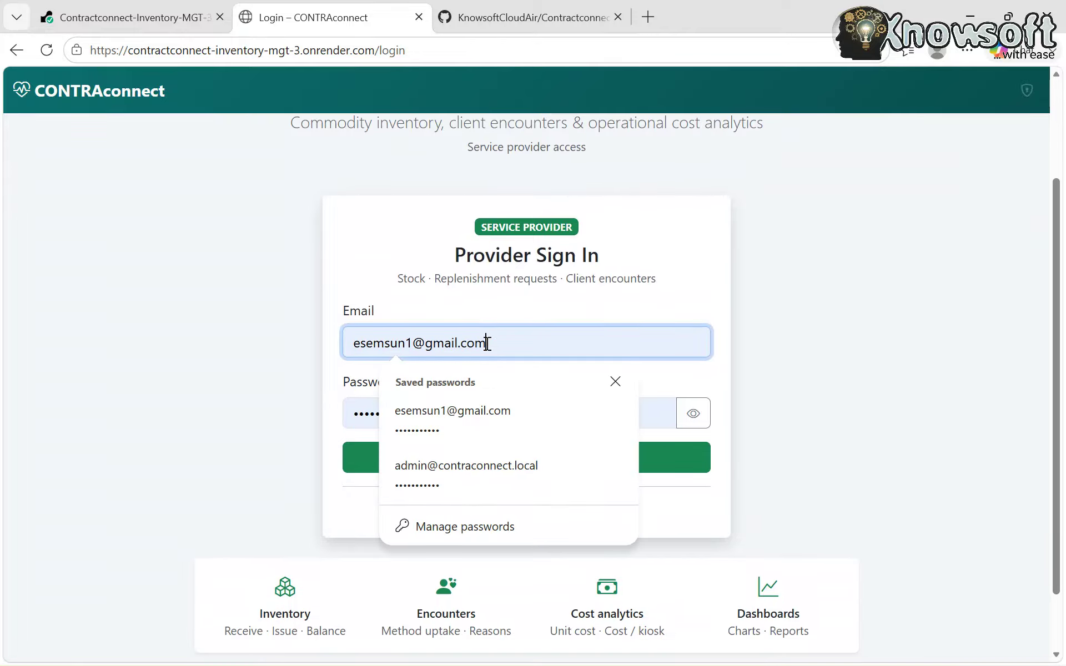
- Open Authorised Access, fill in the saved admin credentials from autofill, and sign in
{"action": "left_click", "coordinate": [1028, 92]}
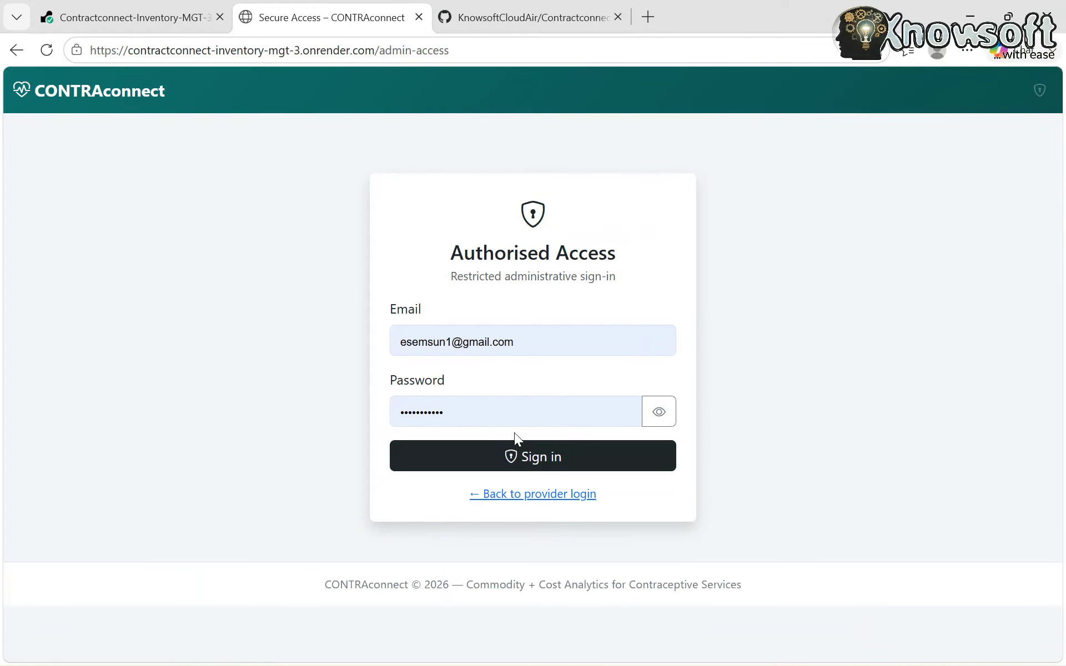
{"action": "left_click", "coordinate": [526, 460]}
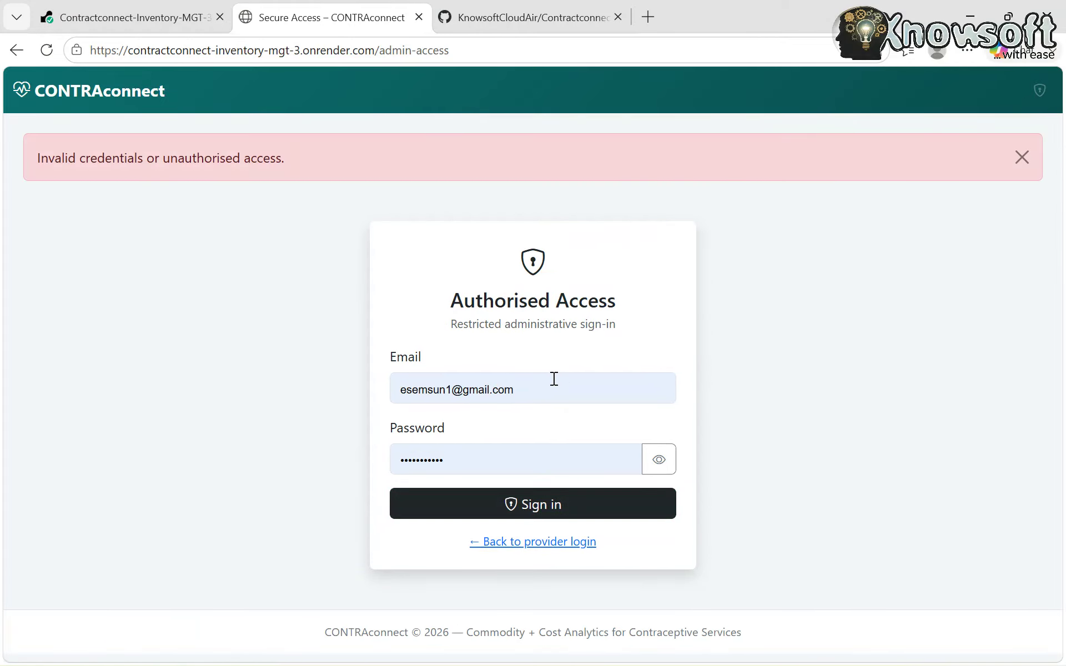
{"action": "left_click", "coordinate": [553, 378]}
{"action": "left_click", "coordinate": [528, 513]}
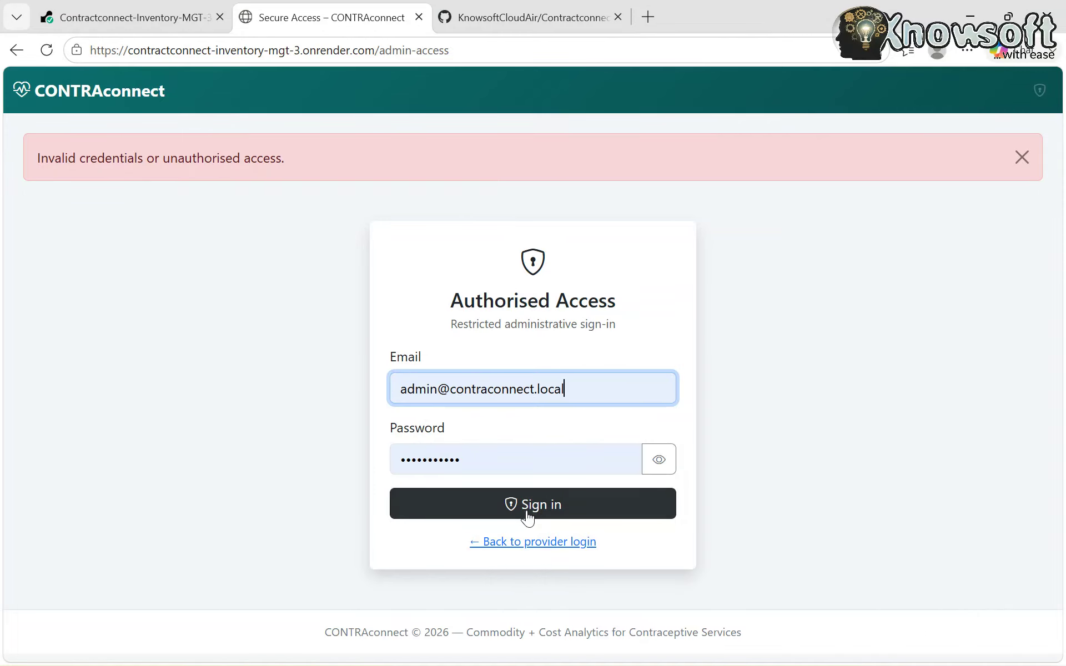
{"action": "left_click", "coordinate": [527, 518]}
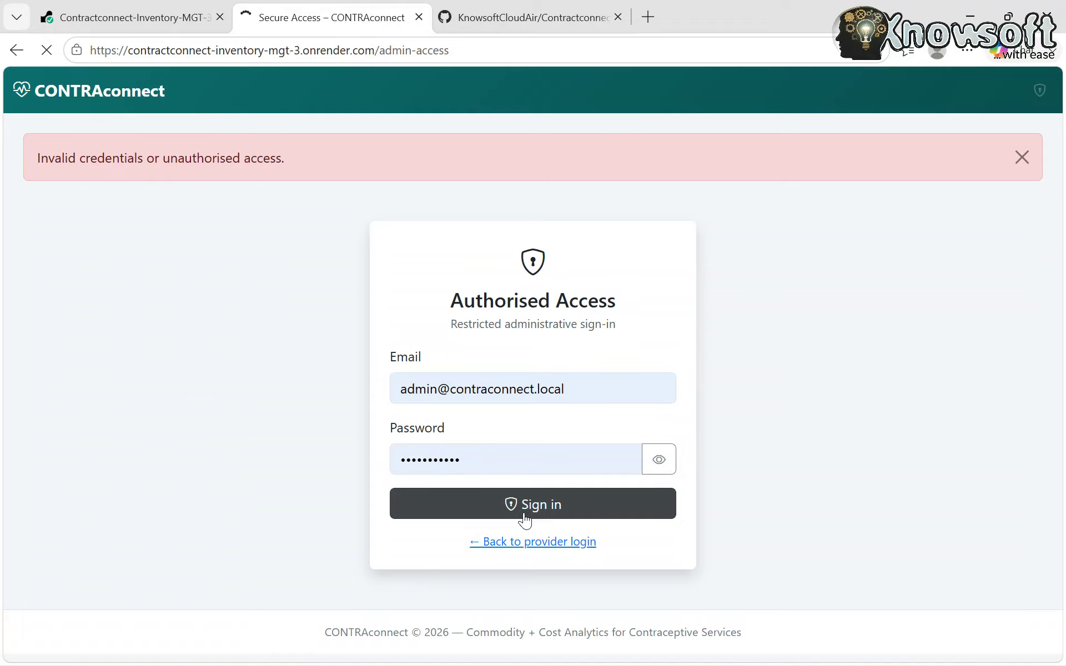
{"action": "scroll", "coordinate": [204, 378], "scroll_direction": "down", "scroll_amount": 3}
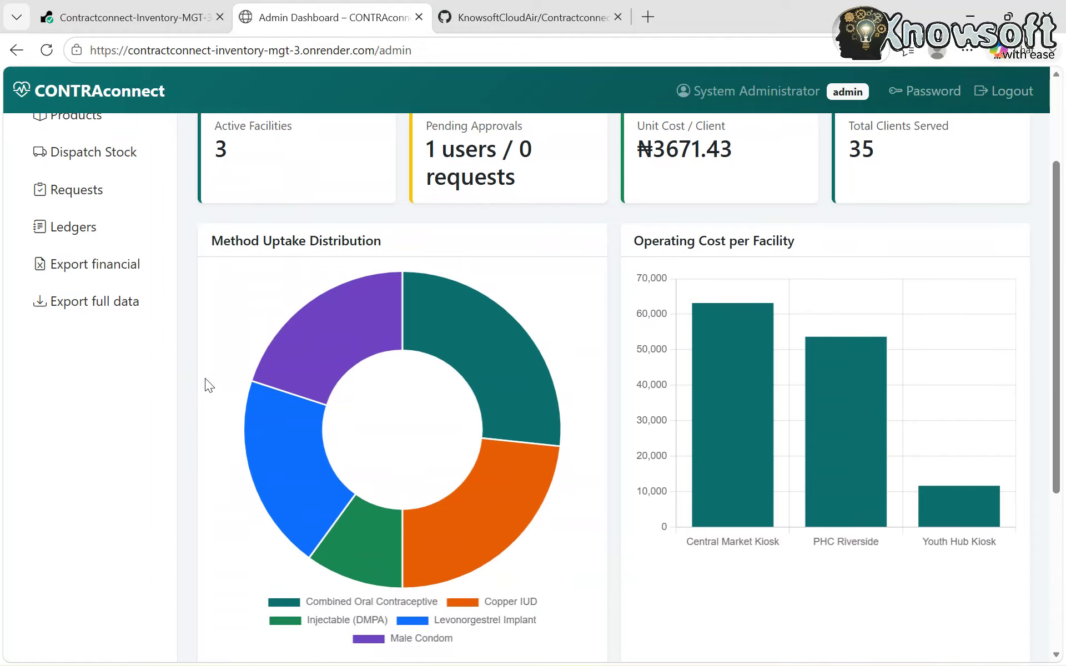
{"action": "scroll", "coordinate": [204, 378], "scroll_direction": "up", "scroll_amount": 3}
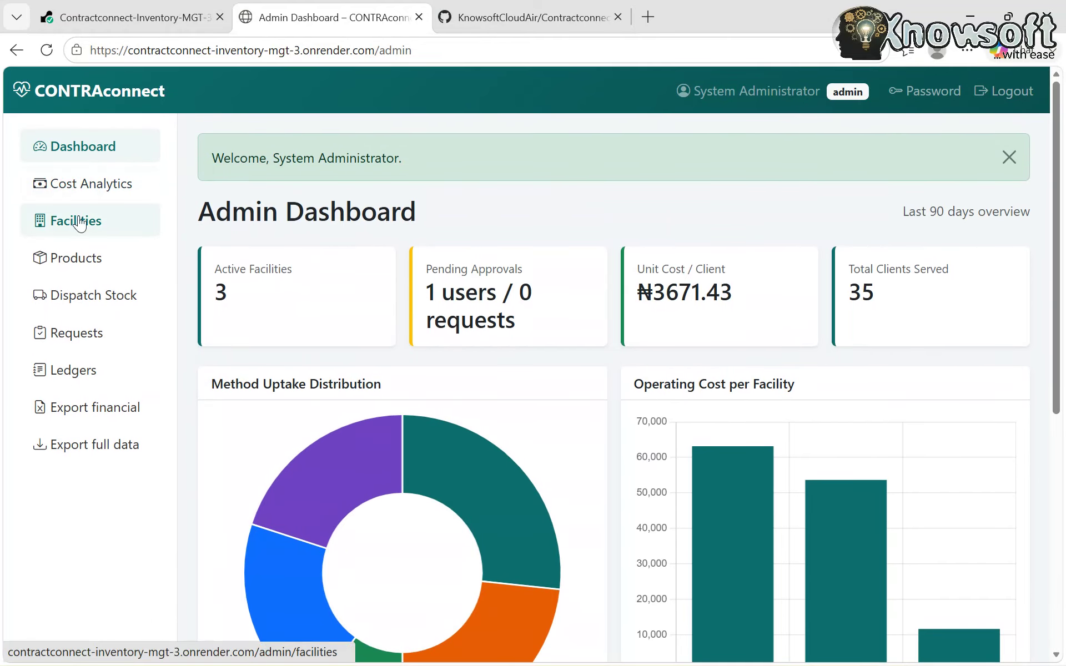
- Open Knowsoft Pharm from Facilities and review its inactive page with no stock, transactions or requests
{"action": "left_click", "coordinate": [79, 222]}
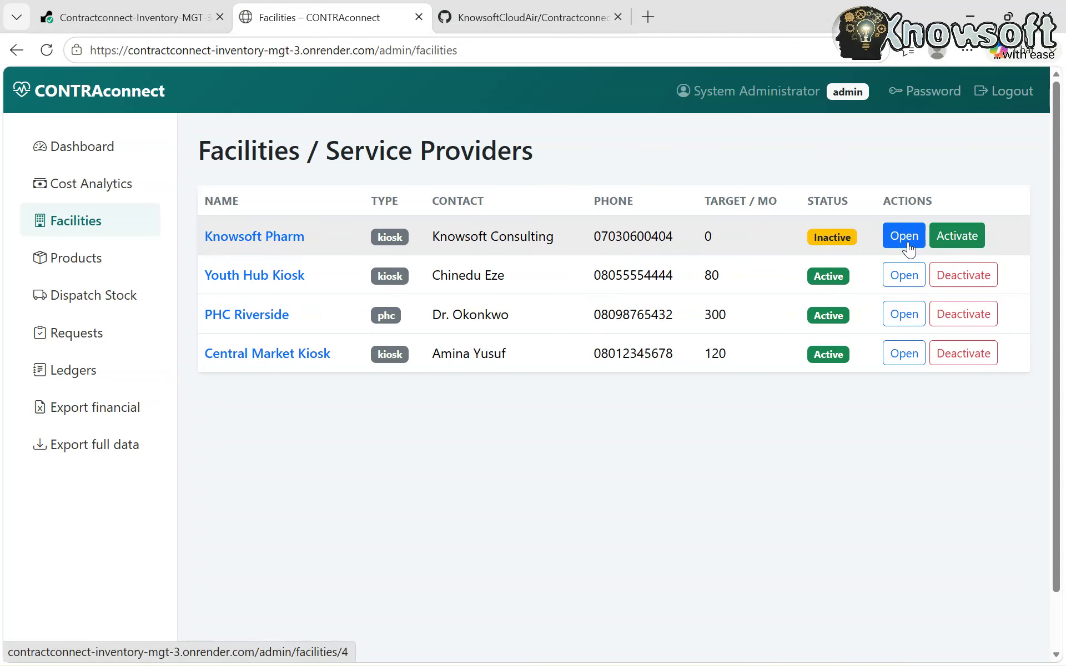
{"action": "left_click", "coordinate": [906, 244]}
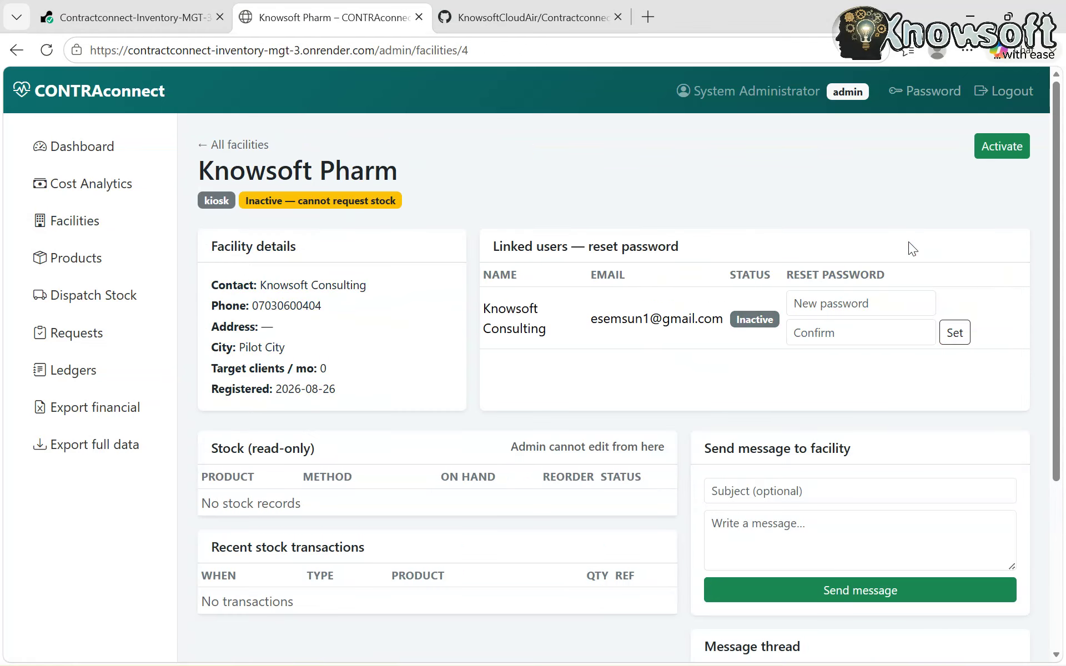
{"action": "scroll", "coordinate": [615, 467], "scroll_direction": "down", "scroll_amount": 3}
{"action": "scroll", "coordinate": [614, 466], "scroll_direction": "up", "scroll_amount": 4}
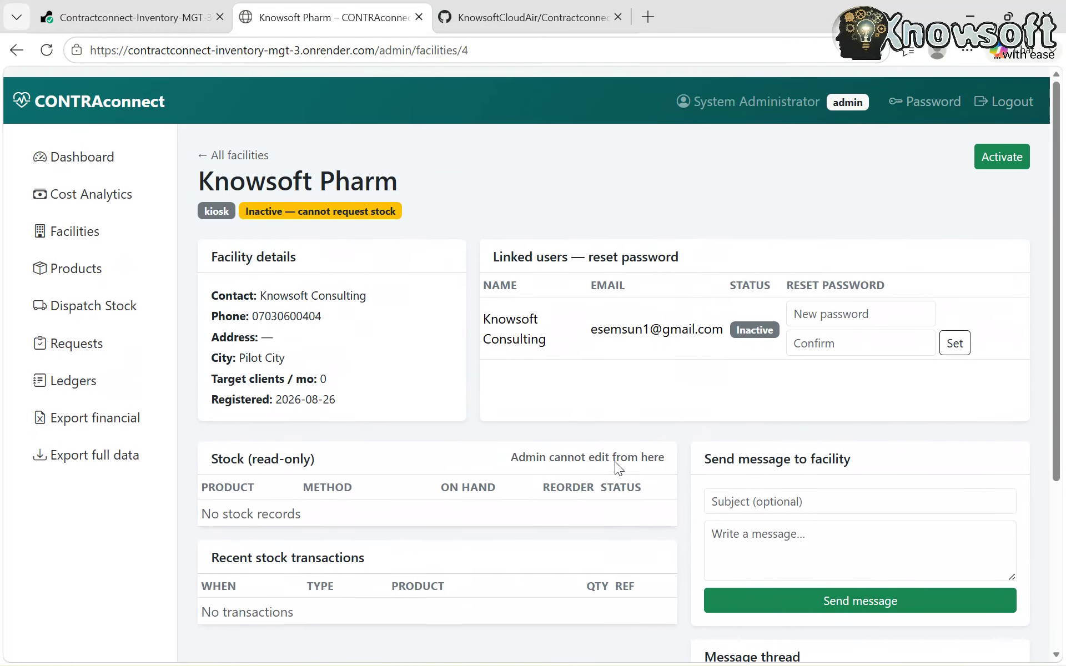
{"action": "scroll", "coordinate": [615, 461], "scroll_direction": "down", "scroll_amount": 2}
{"action": "scroll", "coordinate": [615, 461], "scroll_direction": "up", "scroll_amount": 2}
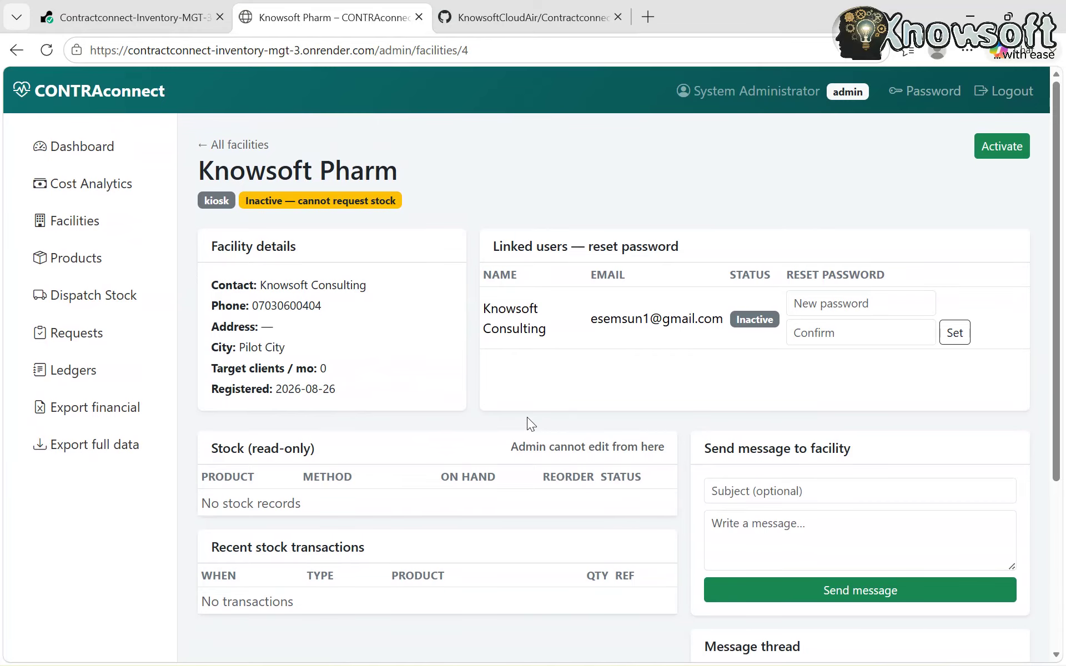
{"action": "scroll", "coordinate": [528, 418], "scroll_direction": "down", "scroll_amount": 1}
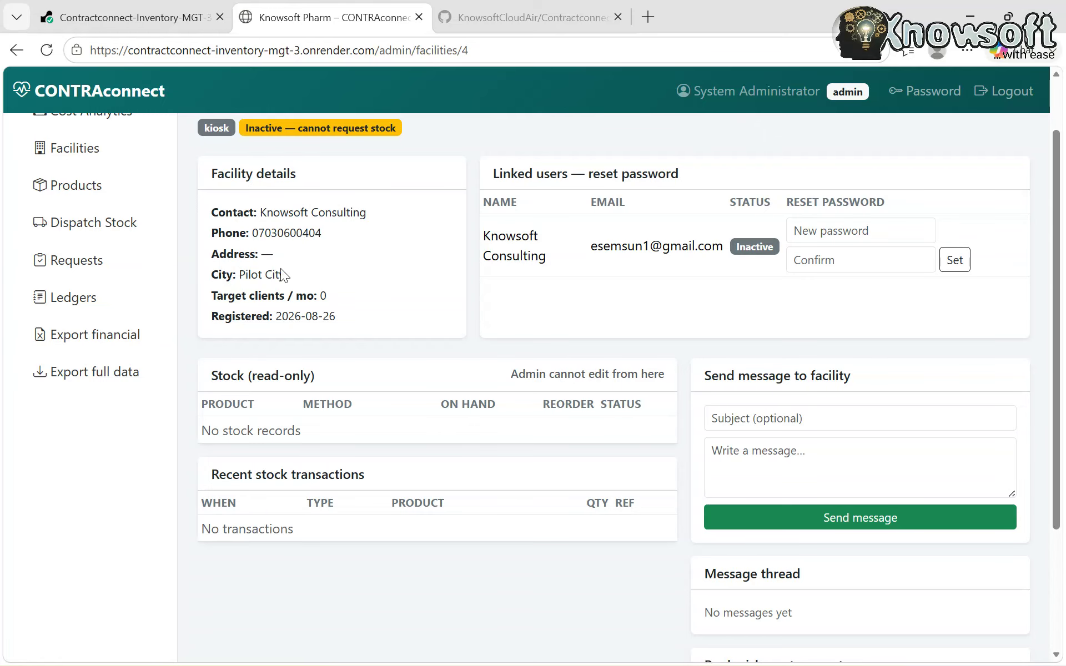
{"action": "scroll", "coordinate": [395, 350], "scroll_direction": "down", "scroll_amount": 2}
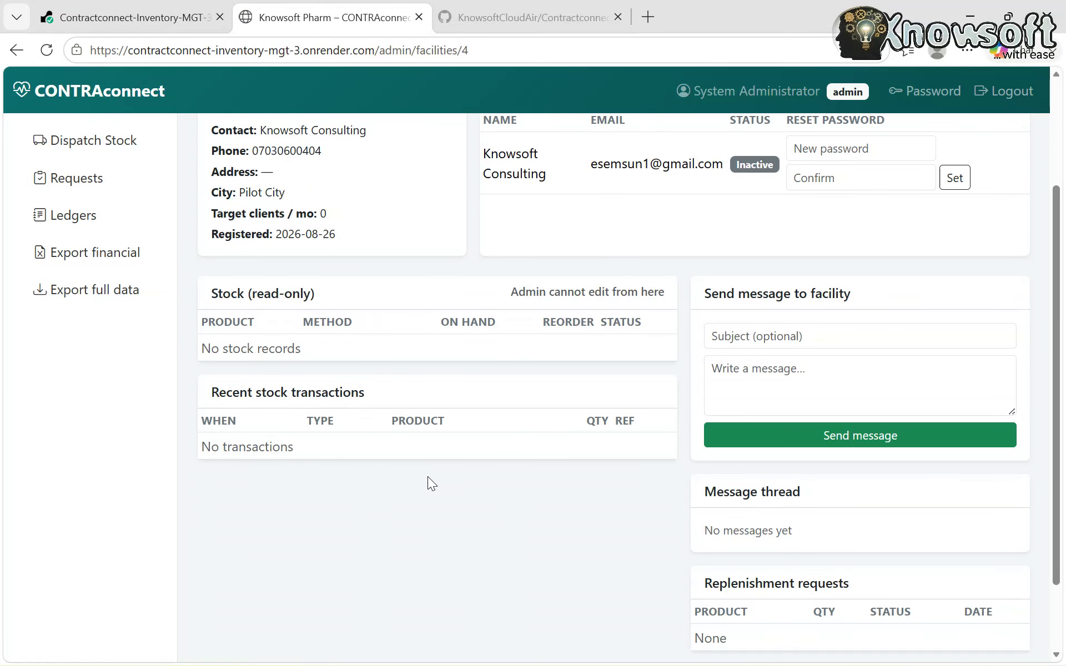
{"action": "scroll", "coordinate": [490, 472], "scroll_direction": "down", "scroll_amount": 1}
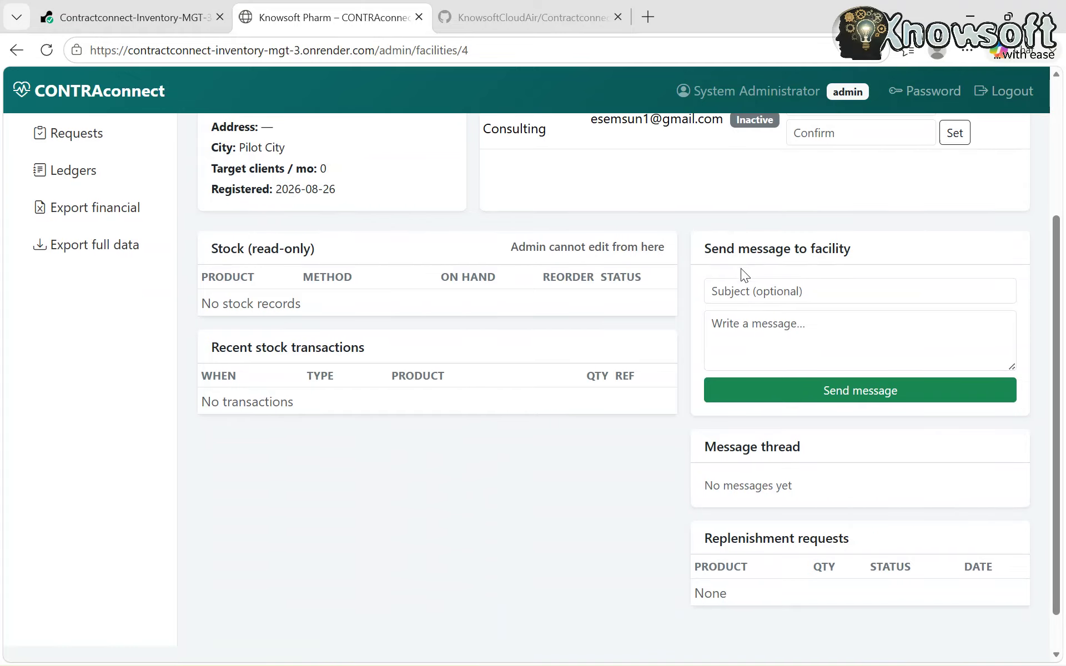
{"action": "scroll", "coordinate": [746, 417], "scroll_direction": "down", "scroll_amount": 1}
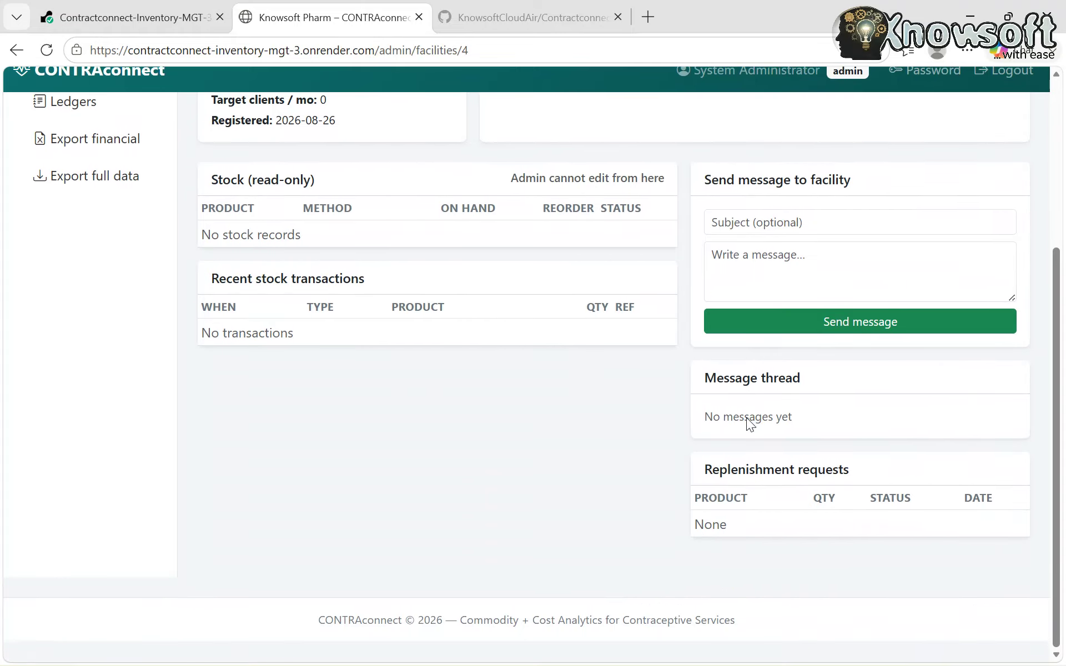
{"action": "scroll", "coordinate": [751, 425], "scroll_direction": "up", "scroll_amount": 5}
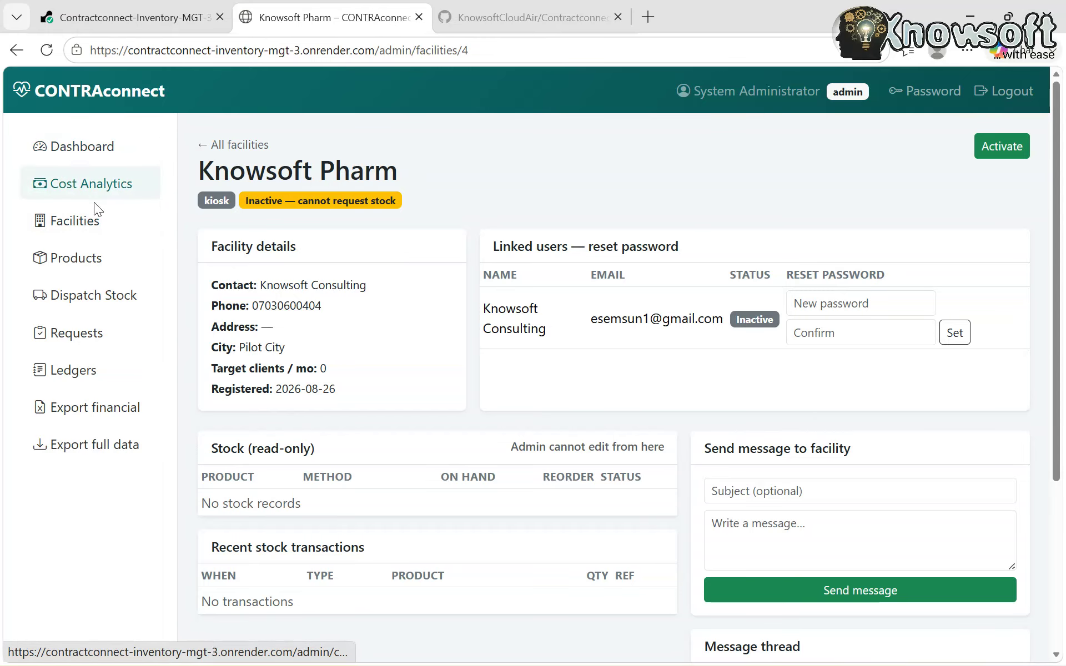
- Activate Knowsoft Pharm and its users from the Facilities list
{"action": "left_click", "coordinate": [89, 218]}
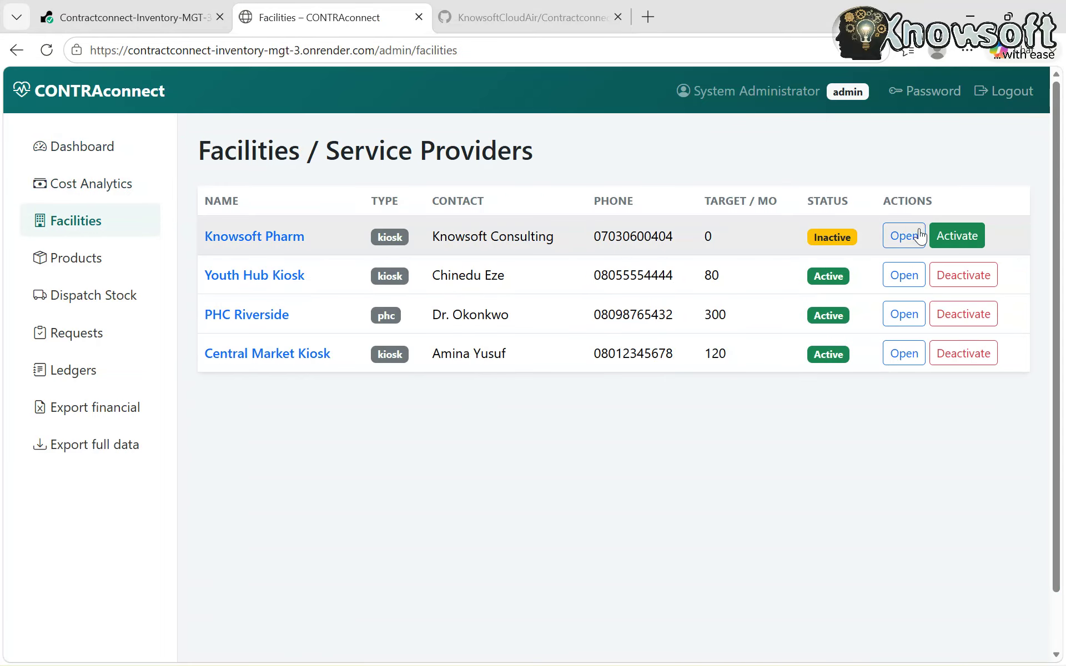
{"action": "left_click", "coordinate": [955, 237]}
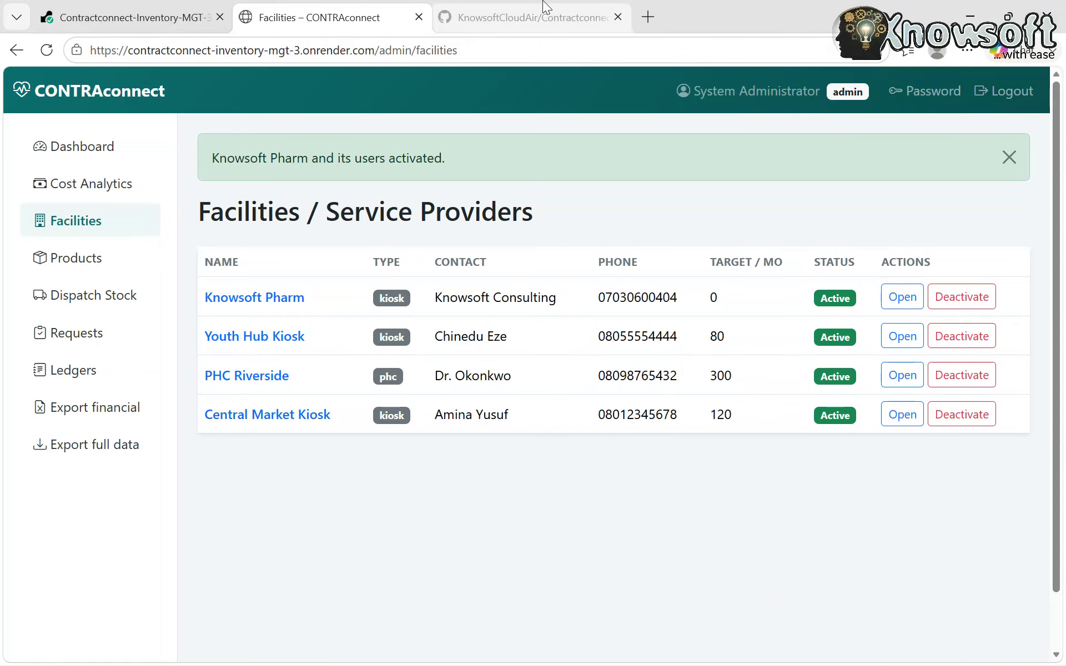
- Log out as admin and sign in with the saved Knowsoft Pharm provider account
{"action": "left_click", "coordinate": [995, 83]}
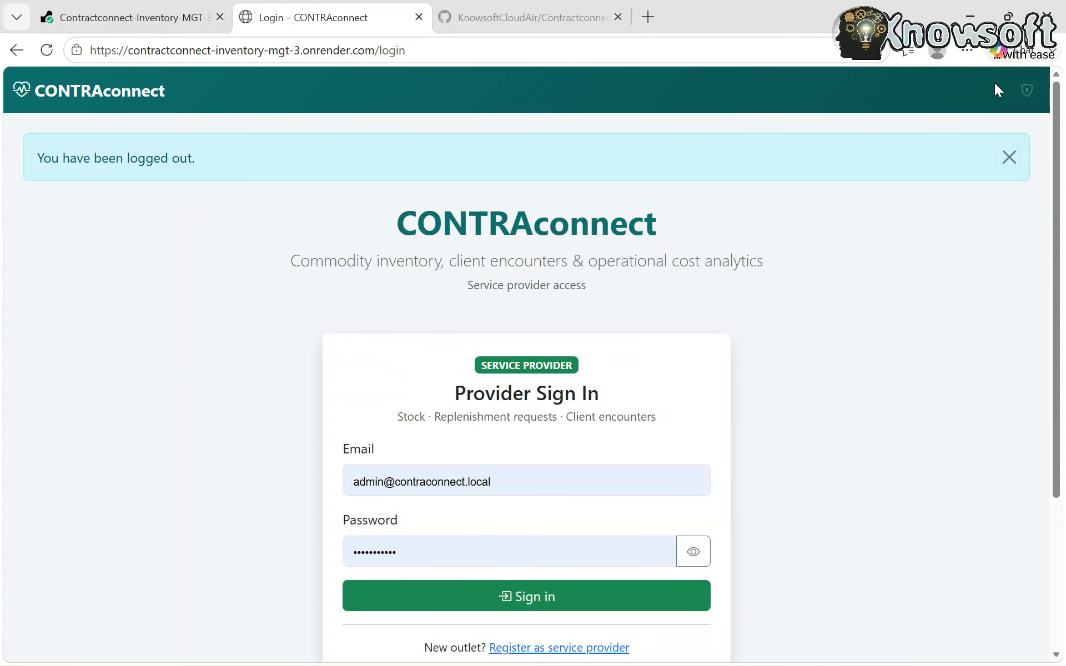
{"action": "scroll", "coordinate": [658, 396], "scroll_direction": "down", "scroll_amount": 3}
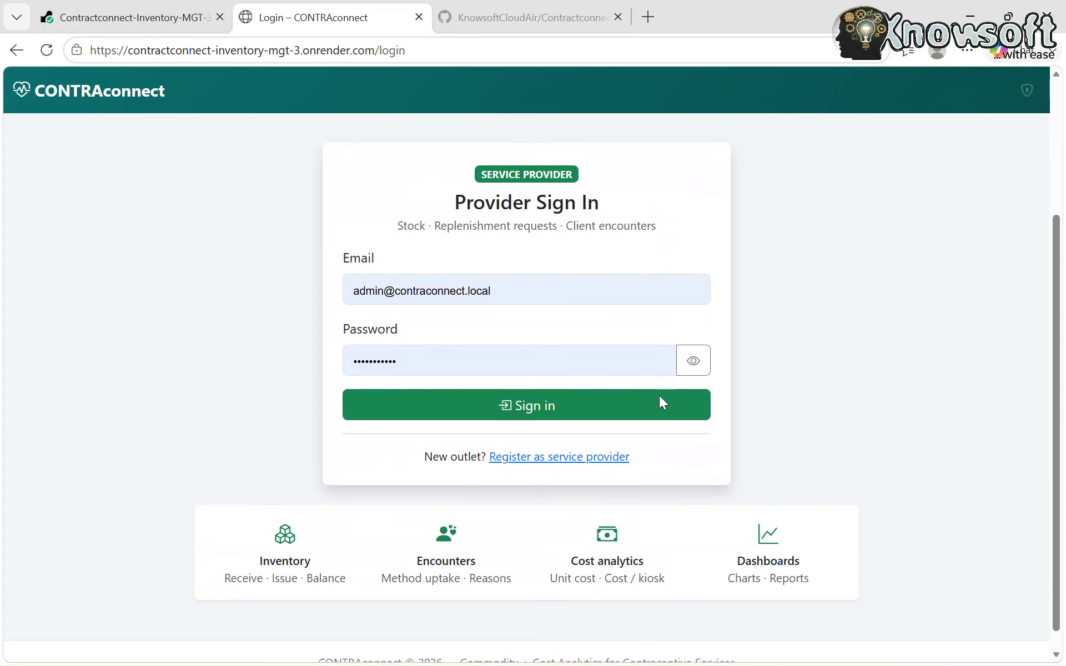
{"action": "left_click", "coordinate": [533, 276]}
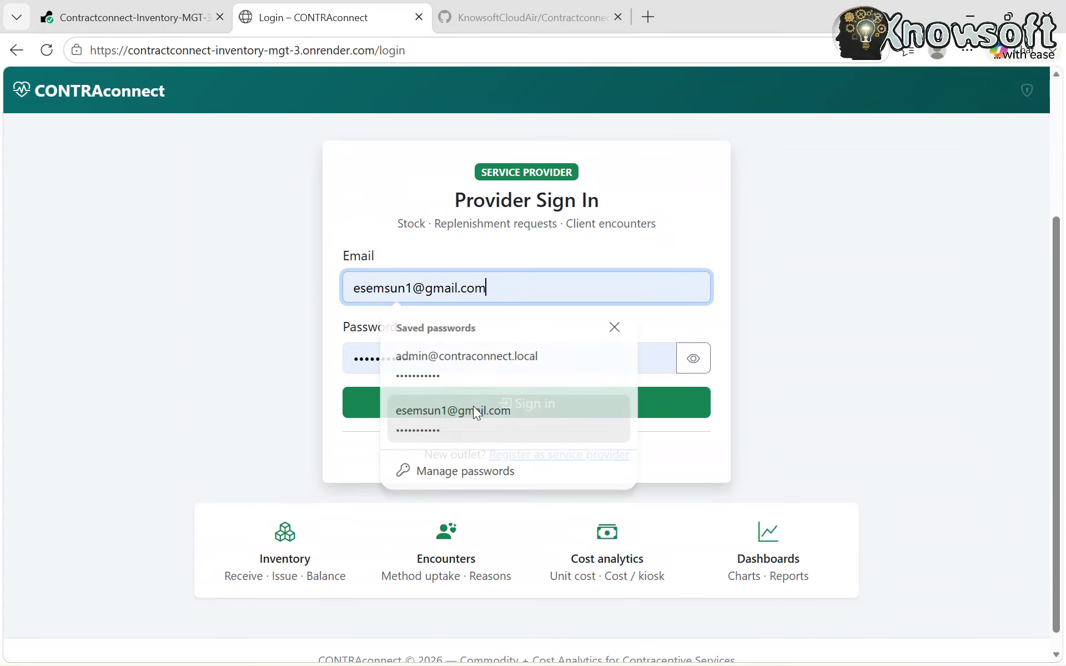
{"action": "left_click", "coordinate": [473, 411]}
{"action": "left_click", "coordinate": [528, 405]}
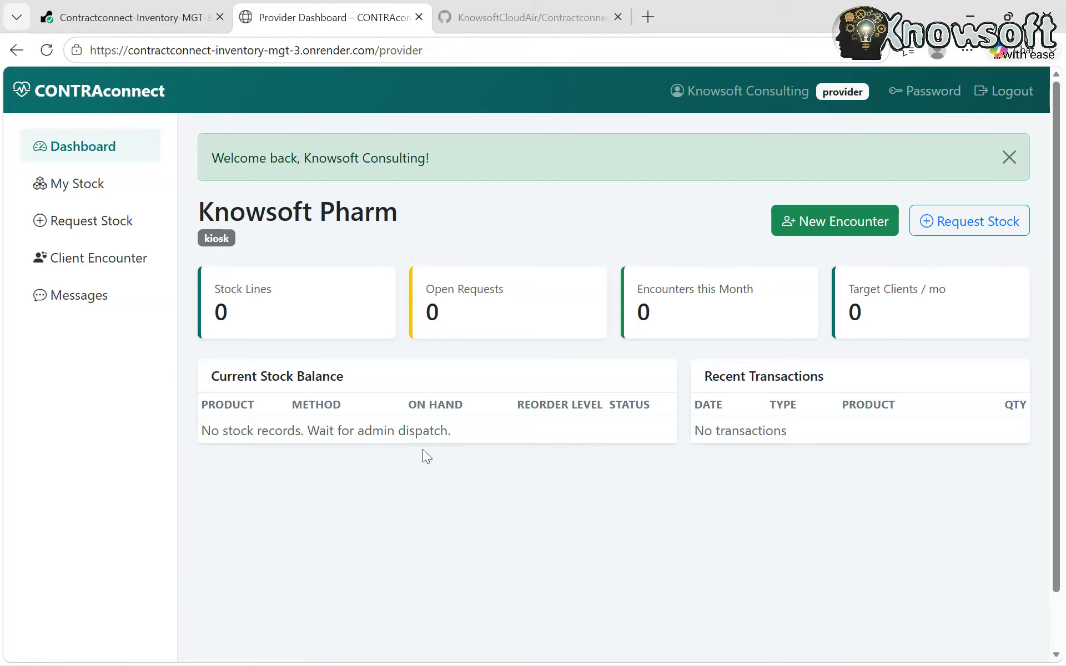
{"action": "scroll", "coordinate": [474, 505], "scroll_direction": "down", "scroll_amount": 1}
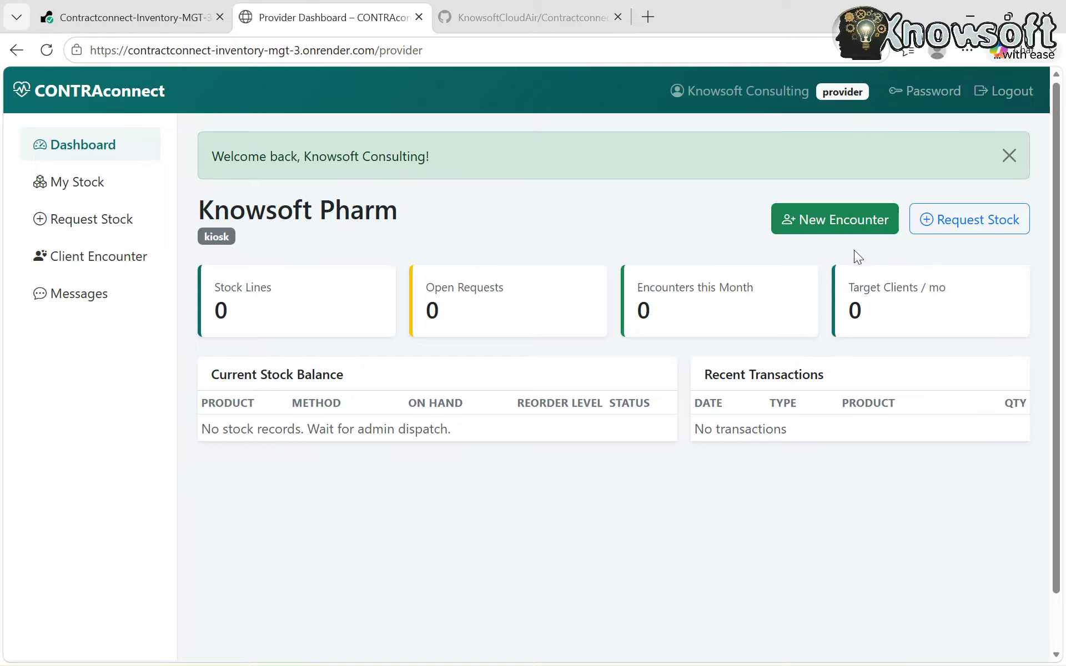
{"action": "left_click", "coordinate": [824, 219]}
{"action": "scroll", "coordinate": [656, 496], "scroll_direction": "down", "scroll_amount": 1}
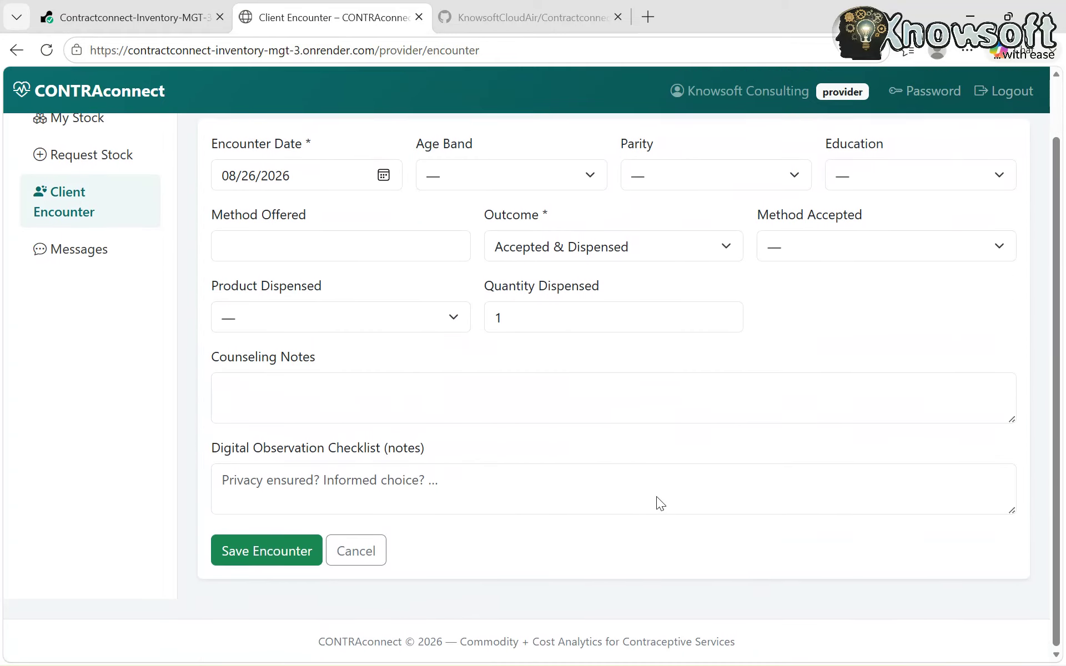
{"action": "scroll", "coordinate": [656, 497], "scroll_direction": "up", "scroll_amount": 1}
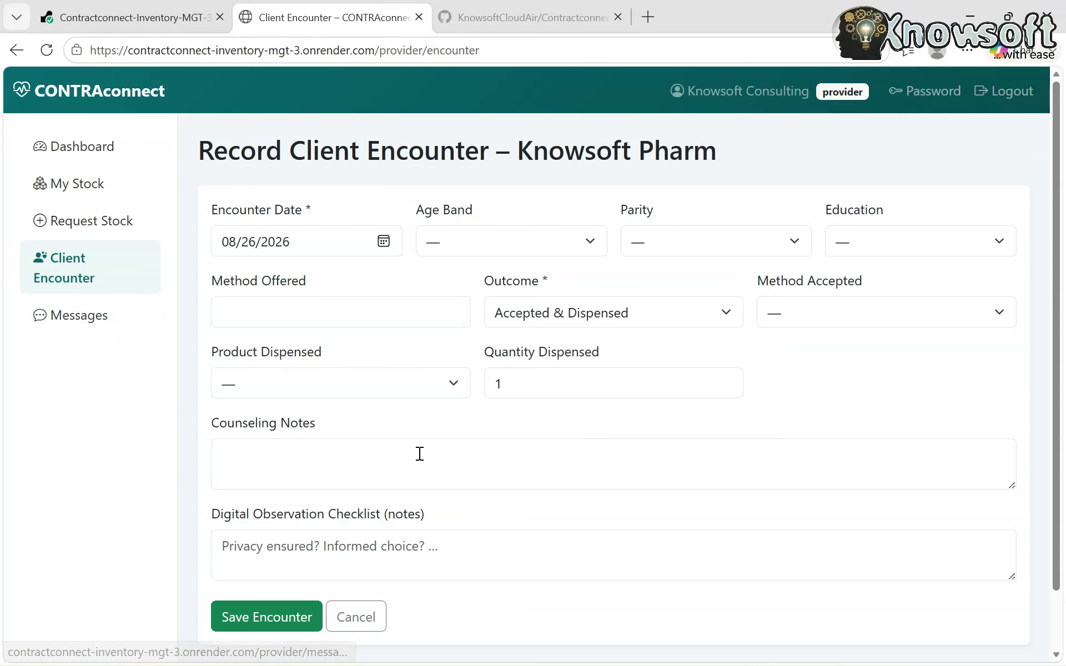
{"action": "scroll", "coordinate": [543, 443], "scroll_direction": "down", "scroll_amount": 2}
{"action": "scroll", "coordinate": [543, 443], "scroll_direction": "up", "scroll_amount": 2}
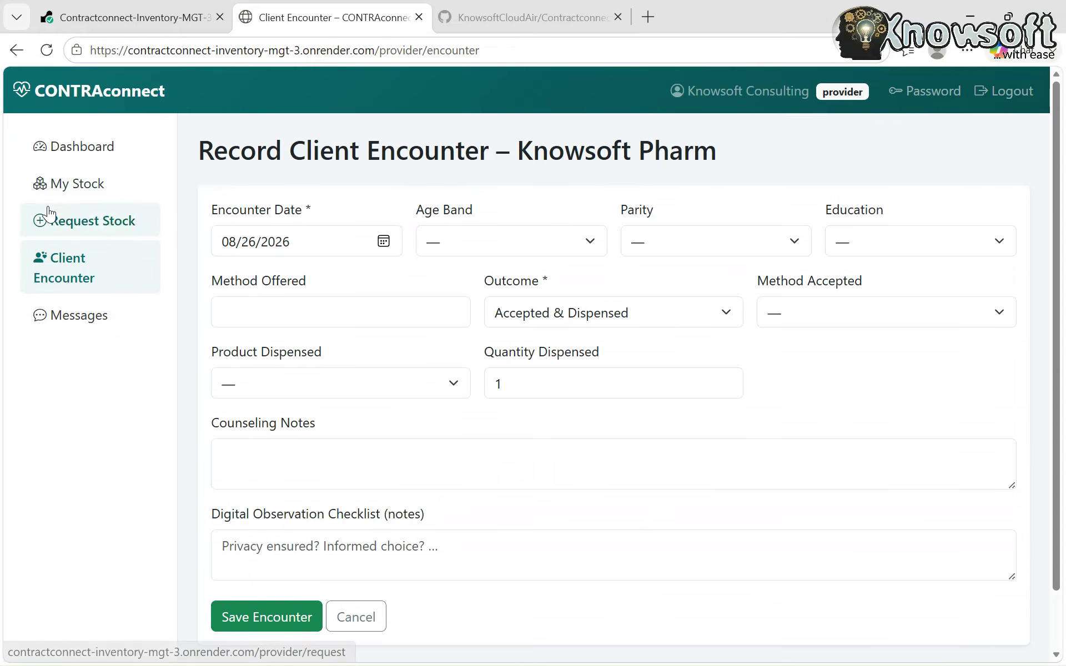
{"action": "left_click", "coordinate": [92, 149]}
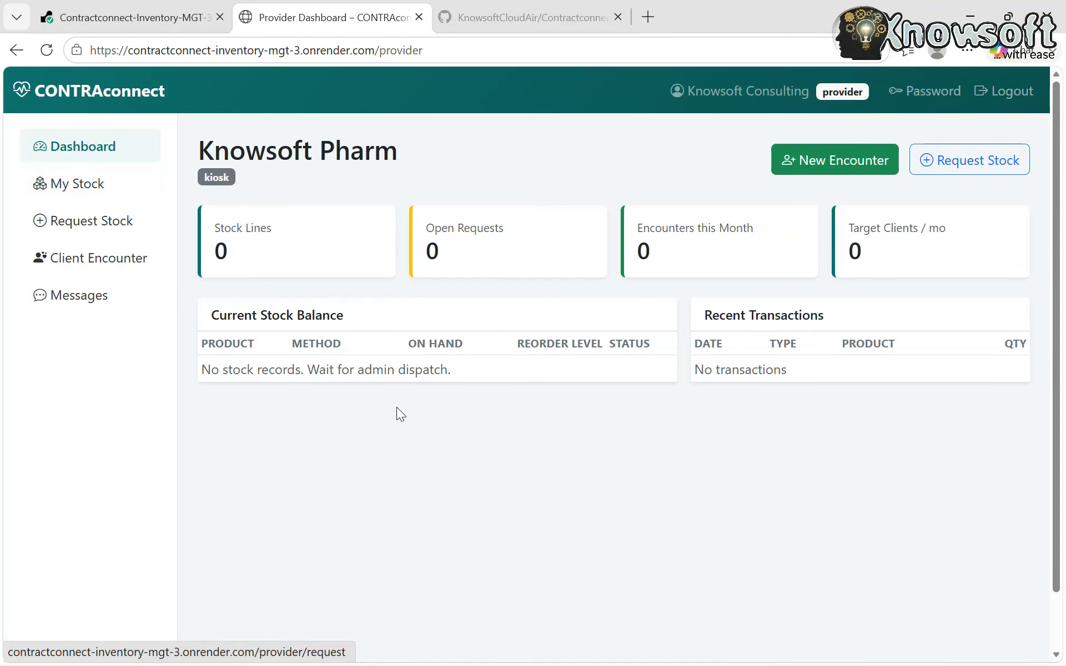
- Request 3200 units of AA IUC with justification 'Hi demand' and submit it
{"action": "left_click", "coordinate": [965, 166]}
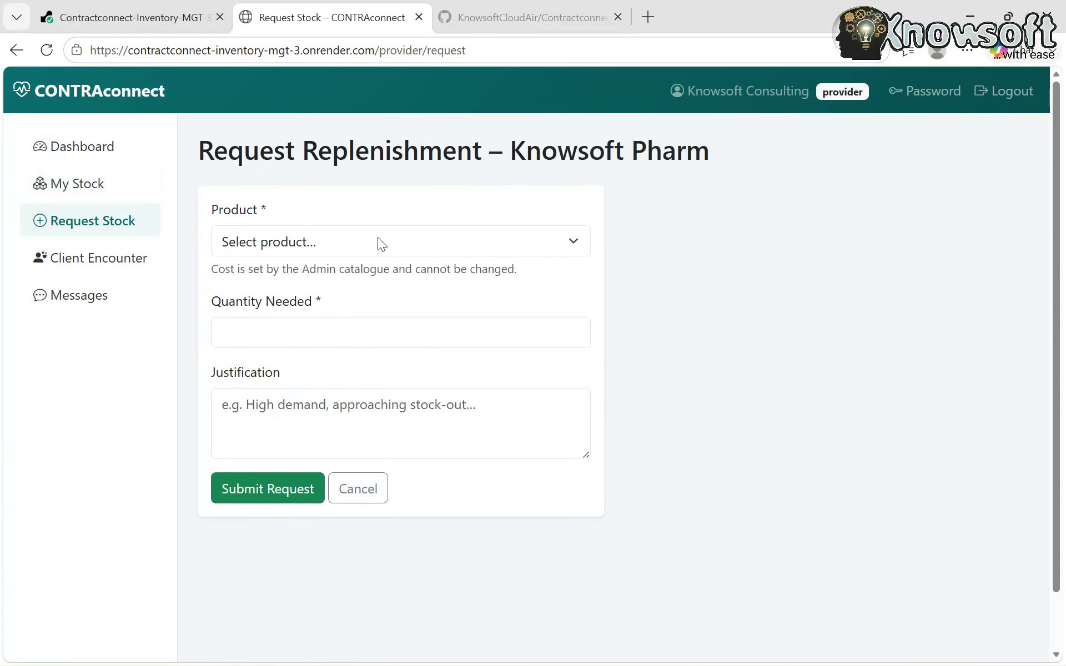
{"action": "left_click", "coordinate": [362, 236]}
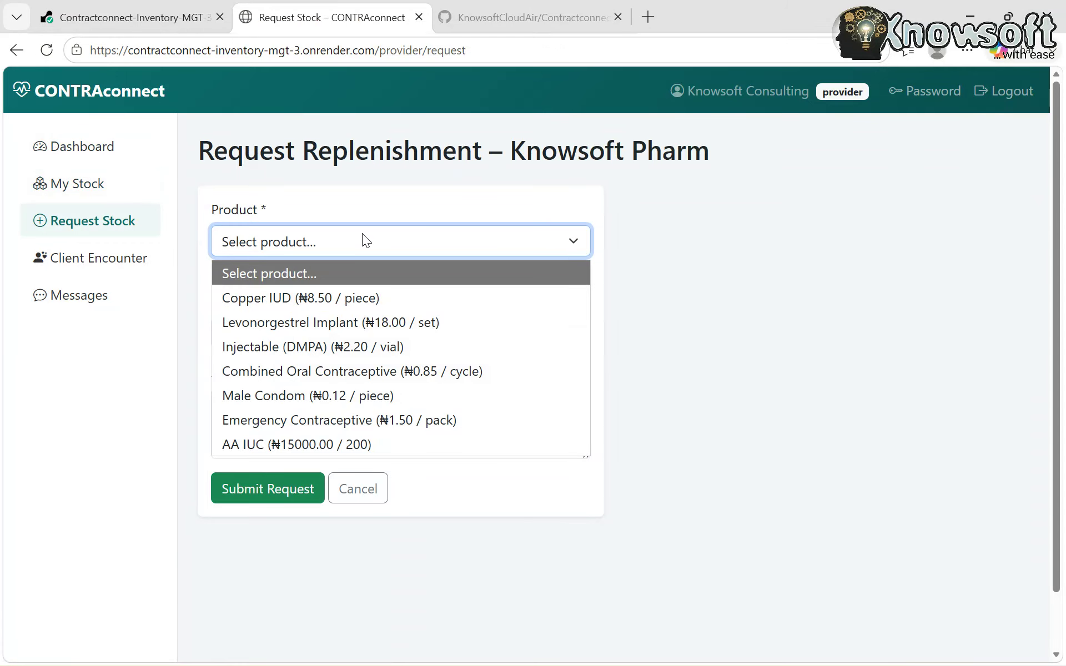
{"action": "left_click", "coordinate": [353, 444]}
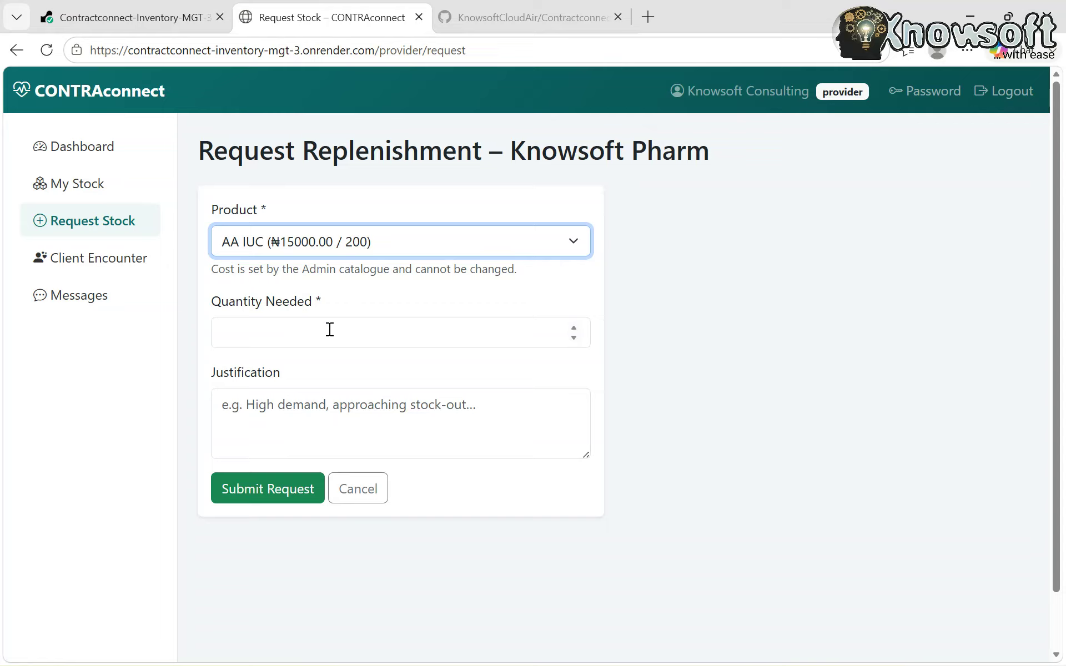
{"action": "left_click", "coordinate": [265, 328]}
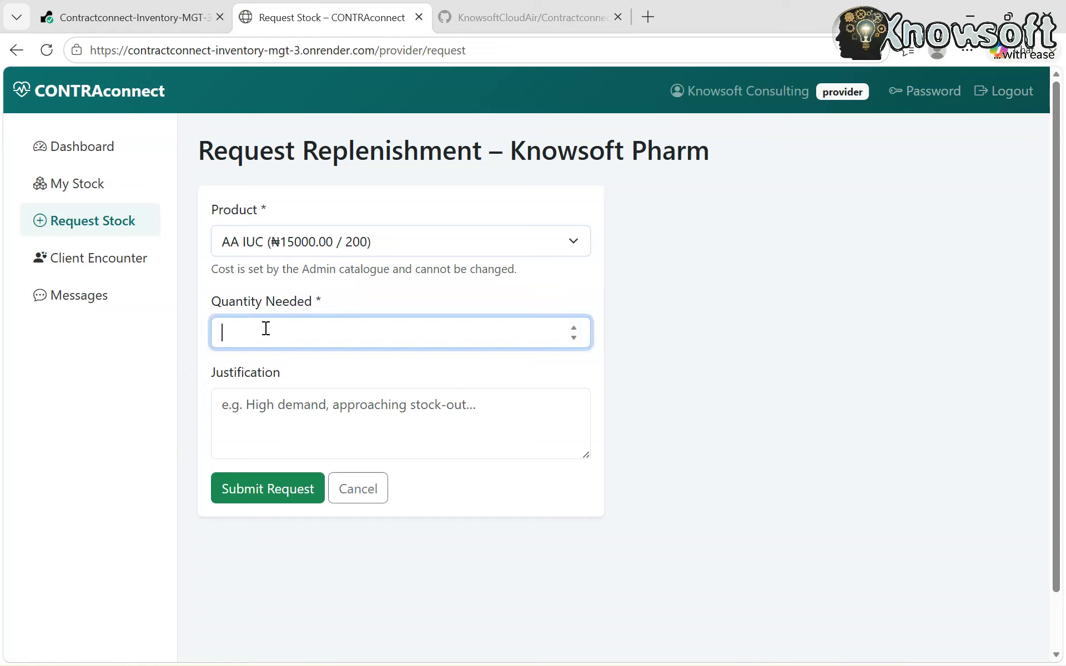
{"action": "type", "text": "3200"}
{"action": "left_click", "coordinate": [298, 419]}
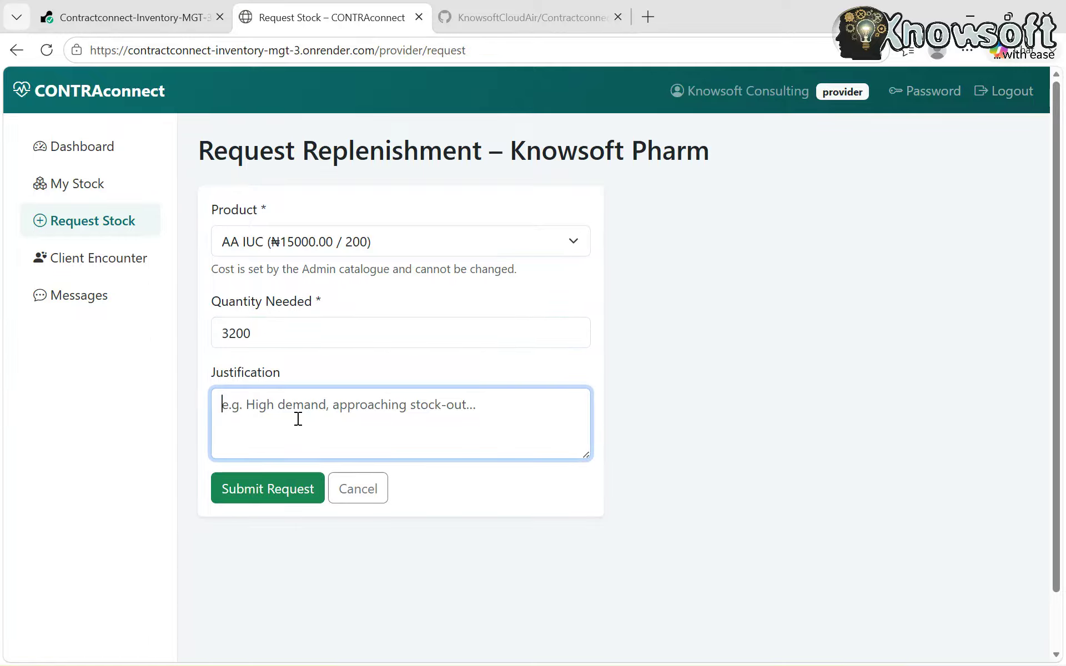
{"action": "type", "text": "H"}
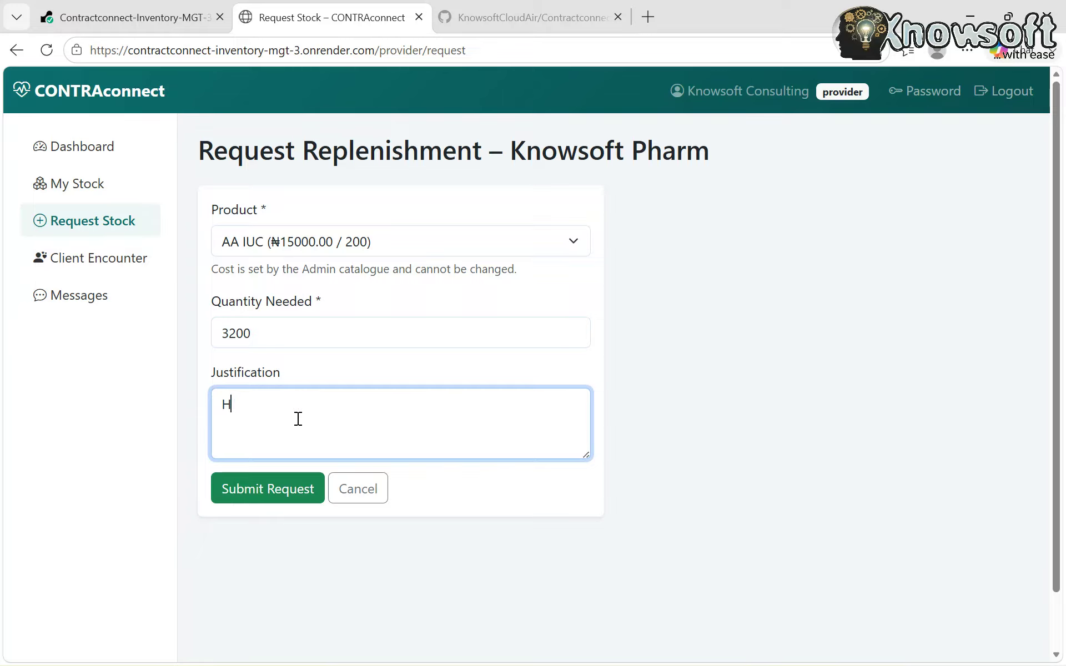
{"action": "type", "text": "i demand"}
{"action": "left_click", "coordinate": [280, 488]}
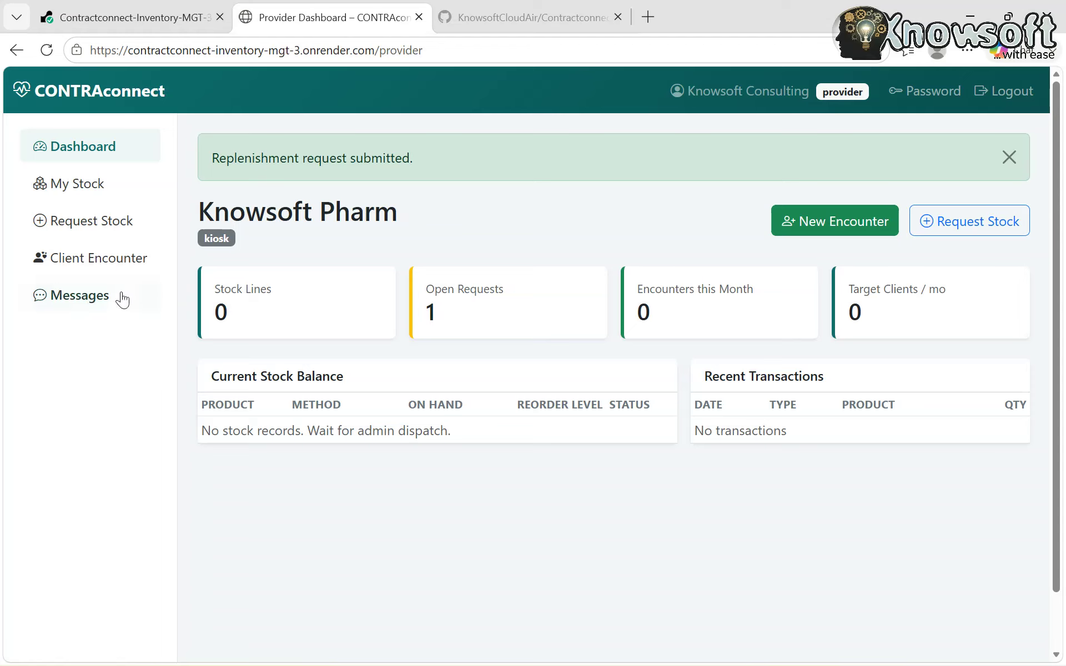
{"action": "left_click", "coordinate": [91, 304]}
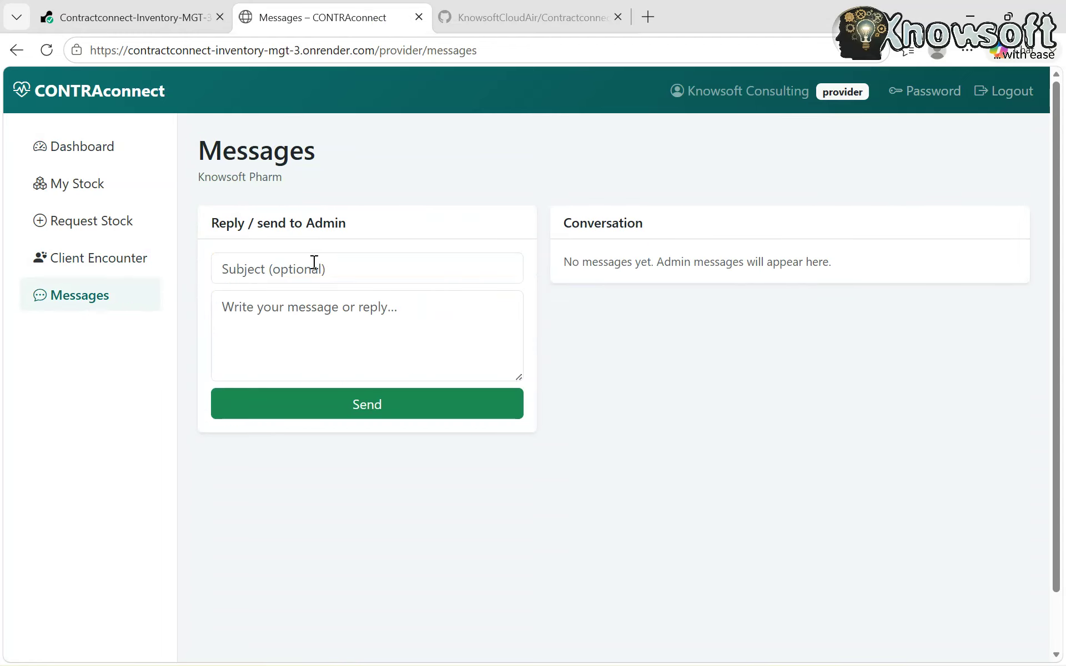
- Send the admin 'Request for stock': 'Kindly confirm if the stock will be available today'
{"action": "left_click", "coordinate": [278, 276]}
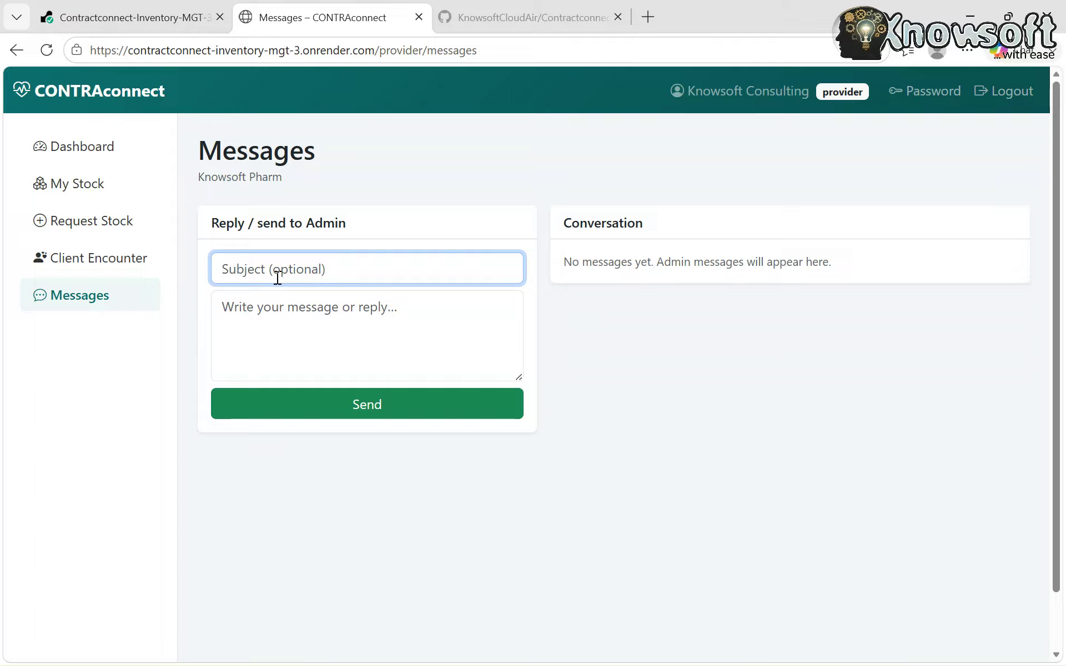
{"action": "type", "text": "Request for stock"}
{"action": "left_click", "coordinate": [306, 314]}
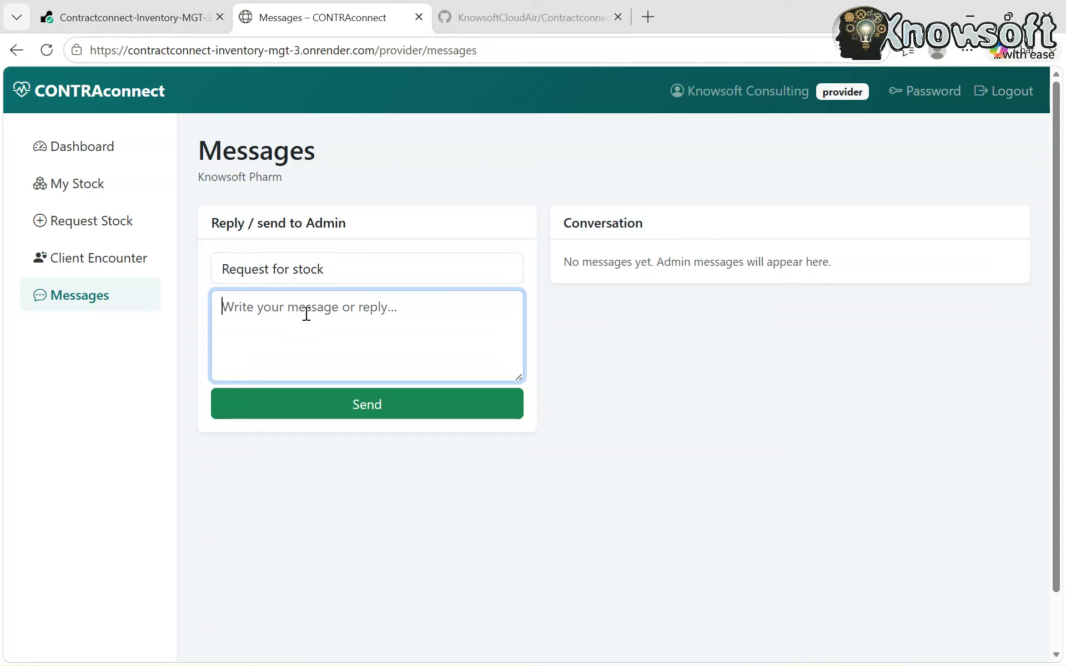
{"action": "type", "text": "Kind"}
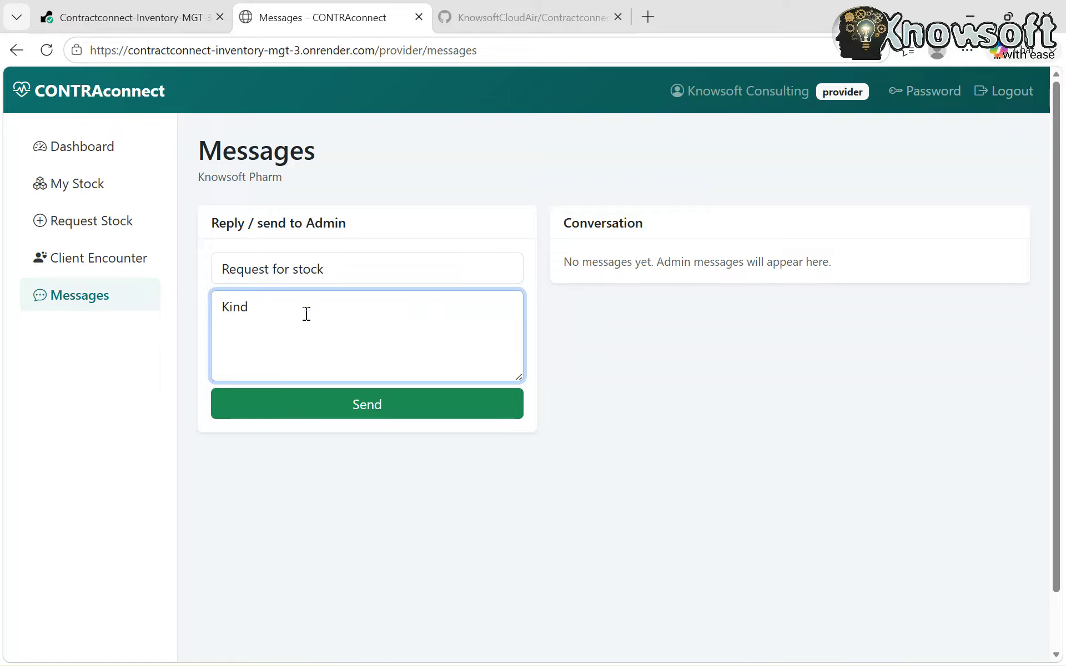
{"action": "type", "text": "ly confirm if the stock will b"}
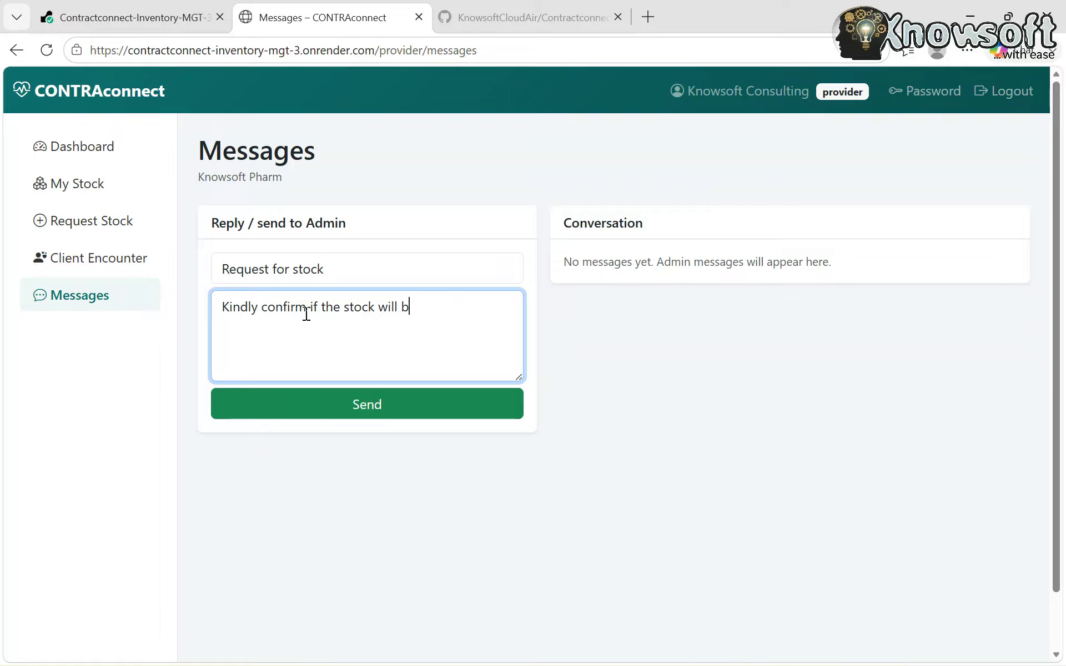
{"action": "type", "text": "e available today"}
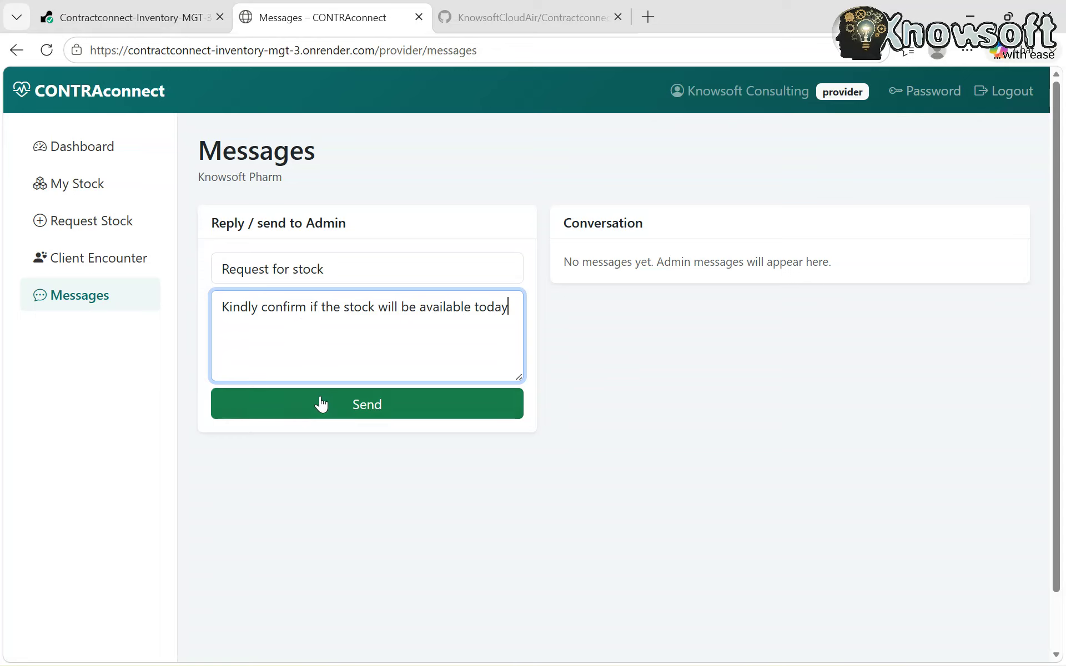
{"action": "left_click", "coordinate": [323, 405]}
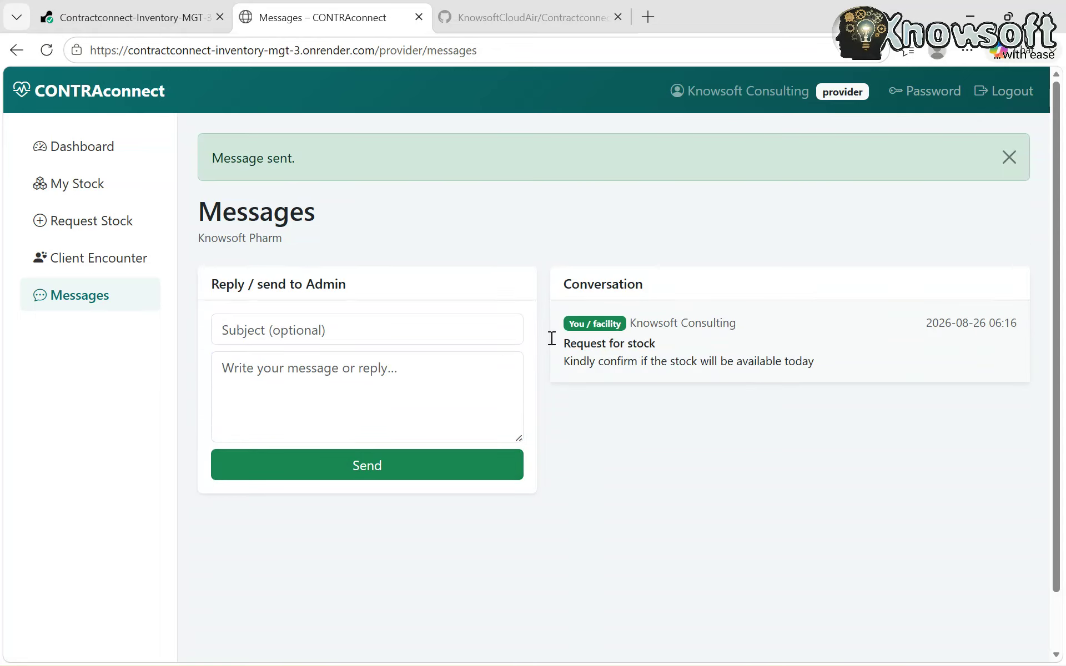
- Sign out of the provider, sign in with saved admin credentials, and view Facilities
{"action": "left_click", "coordinate": [1009, 90]}
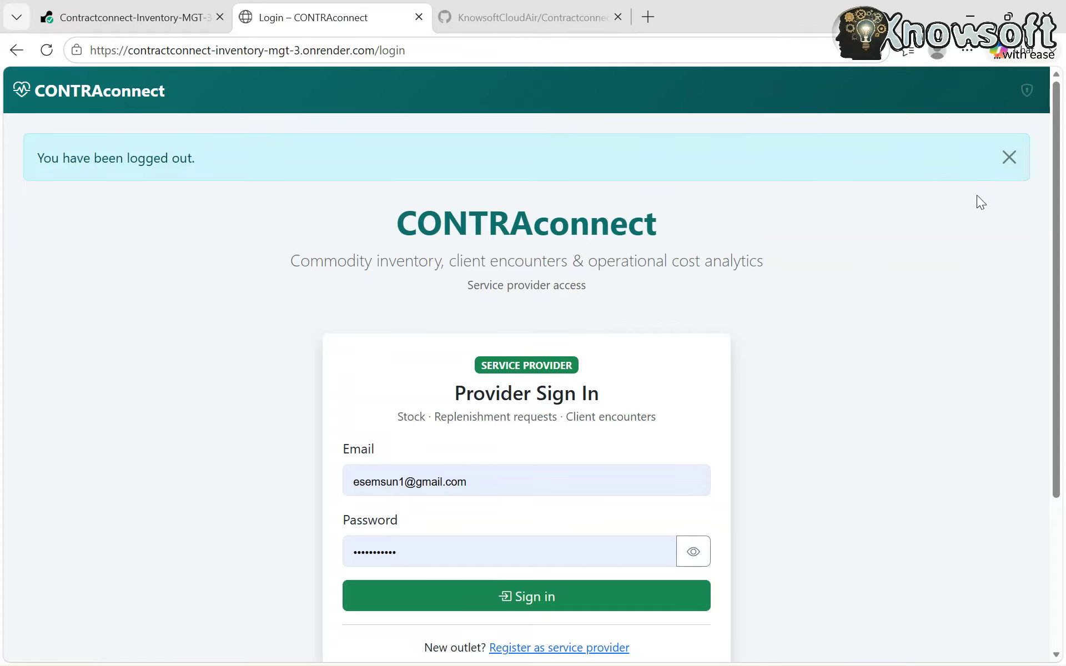
{"action": "left_click", "coordinate": [1027, 92]}
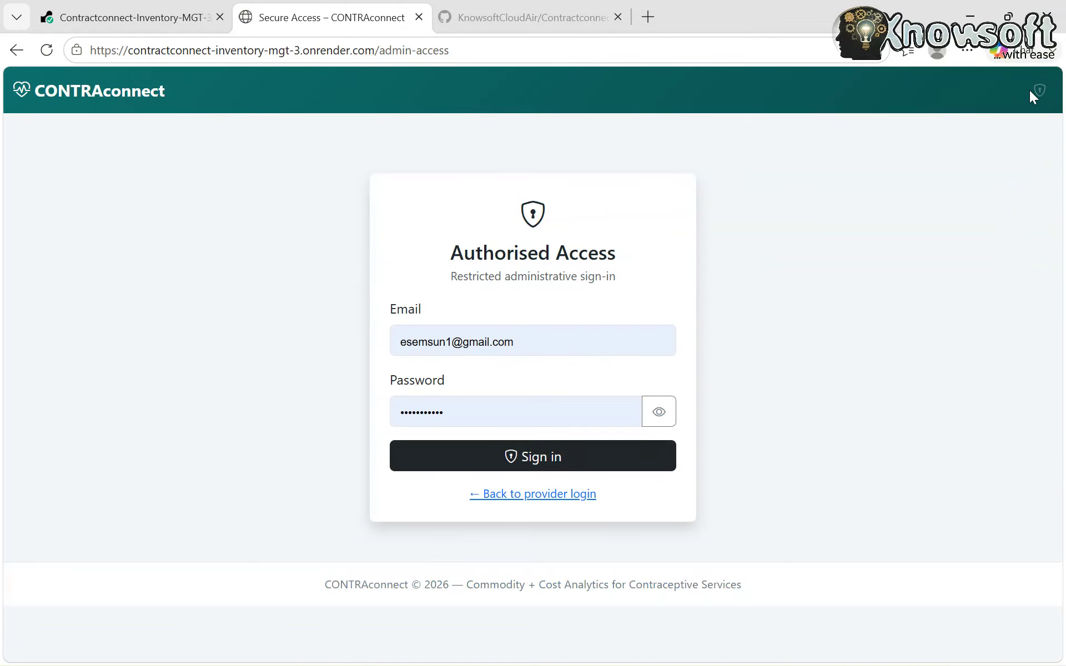
{"action": "left_click", "coordinate": [556, 344]}
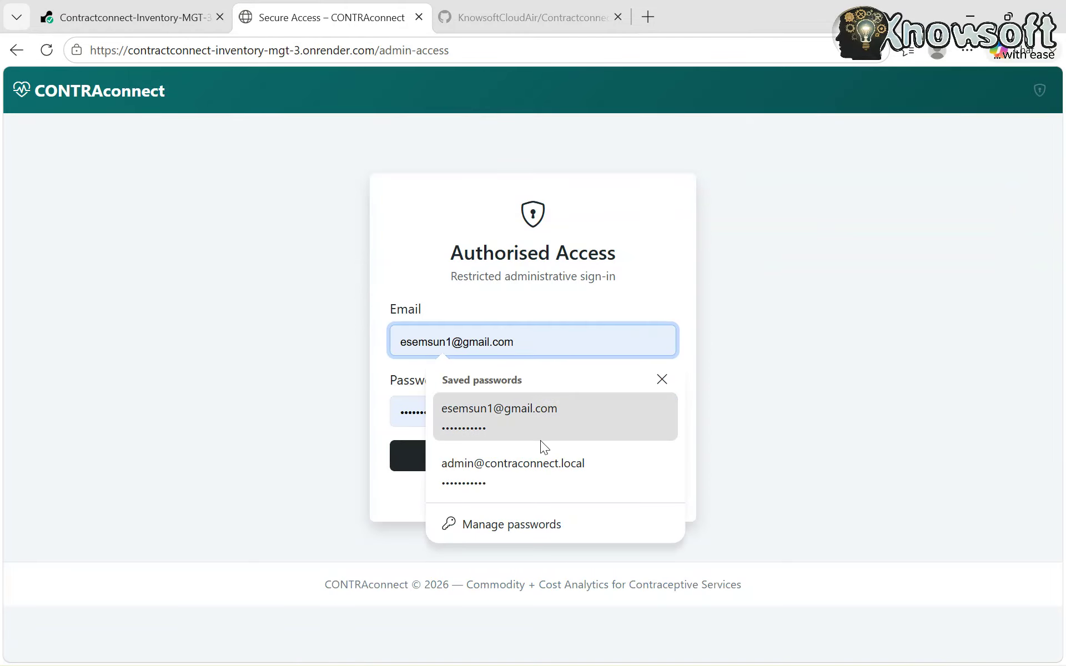
{"action": "left_click", "coordinate": [527, 475]}
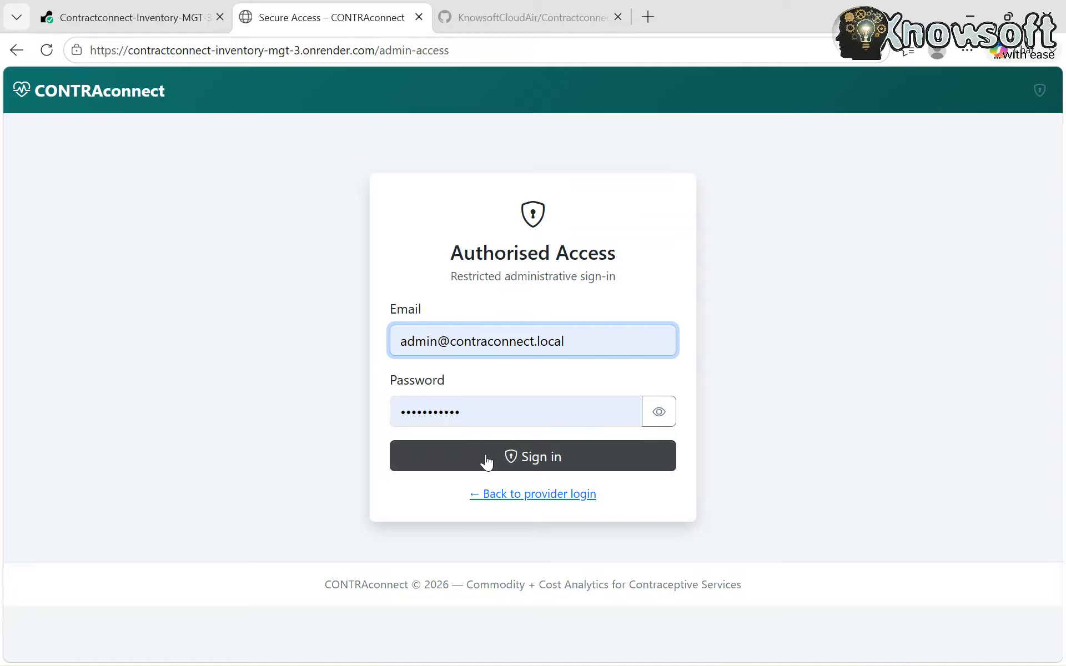
{"action": "left_click", "coordinate": [486, 461]}
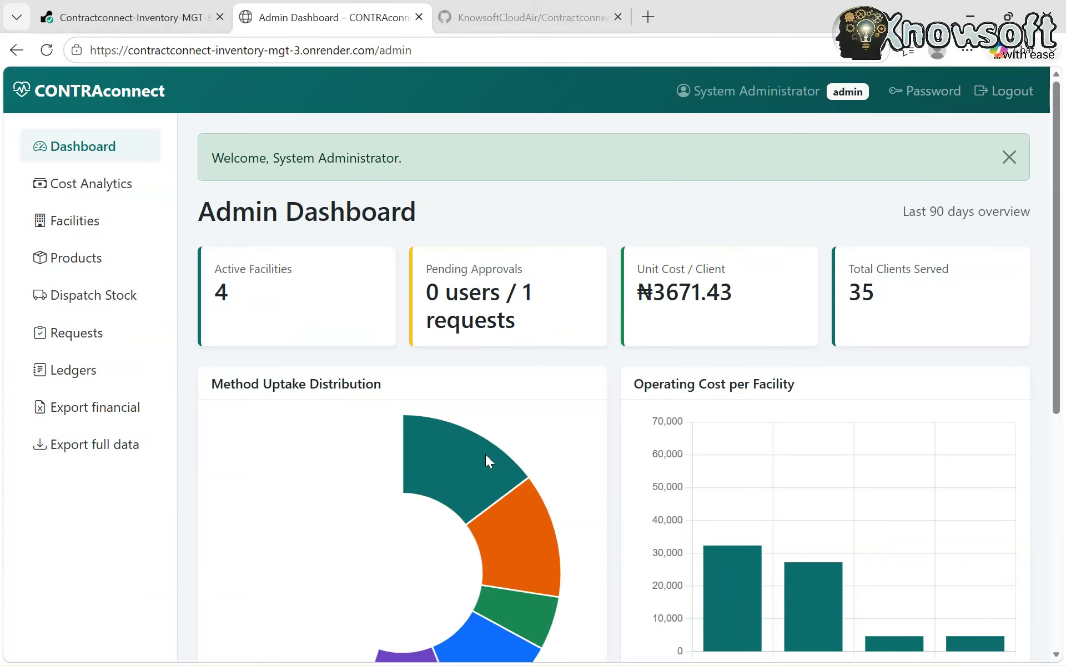
{"action": "scroll", "coordinate": [538, 434], "scroll_direction": "down", "scroll_amount": 2}
{"action": "scroll", "coordinate": [539, 434], "scroll_direction": "up", "scroll_amount": 1}
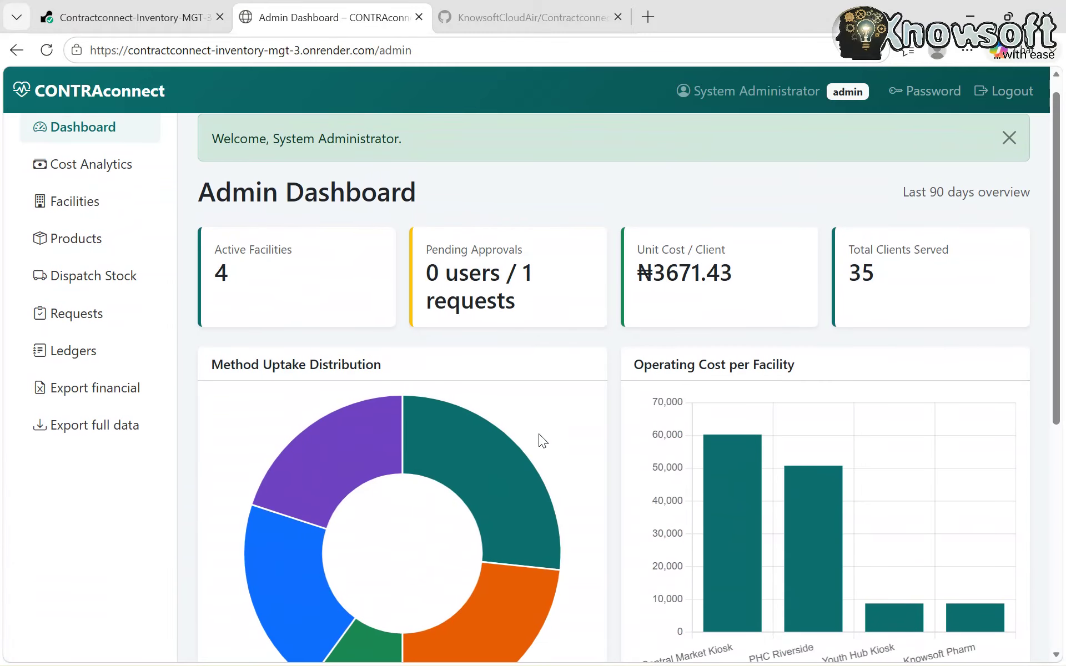
{"action": "left_click", "coordinate": [80, 204]}
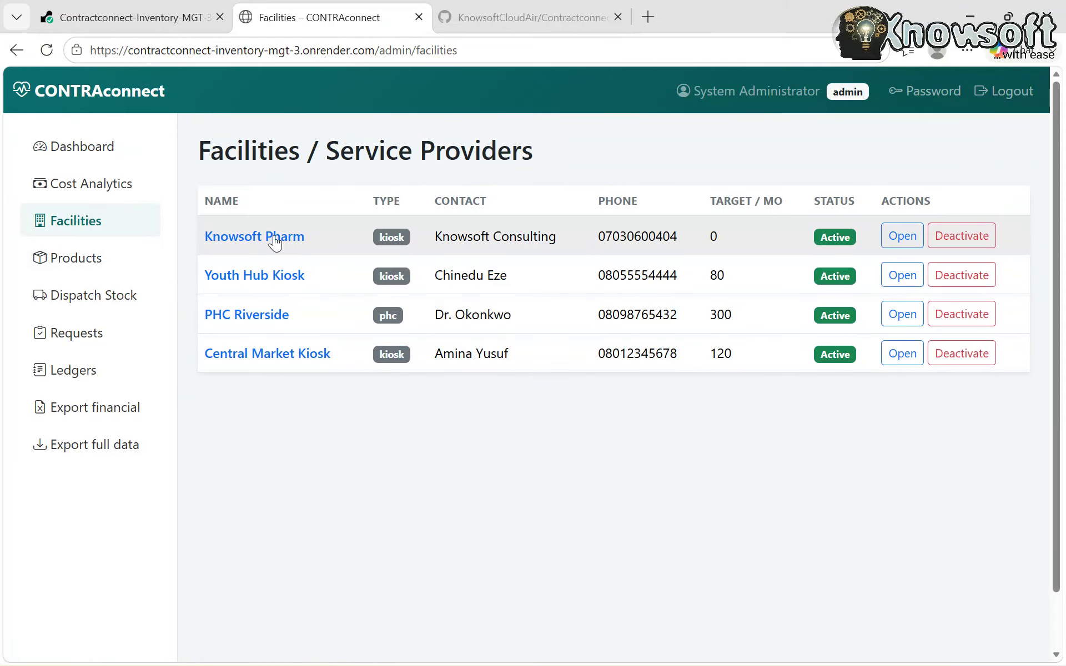
- Open Knowsoft Pharm's details to see the 'Request for stock' message and pending 3200 AA IUC request
{"action": "left_click", "coordinate": [901, 238]}
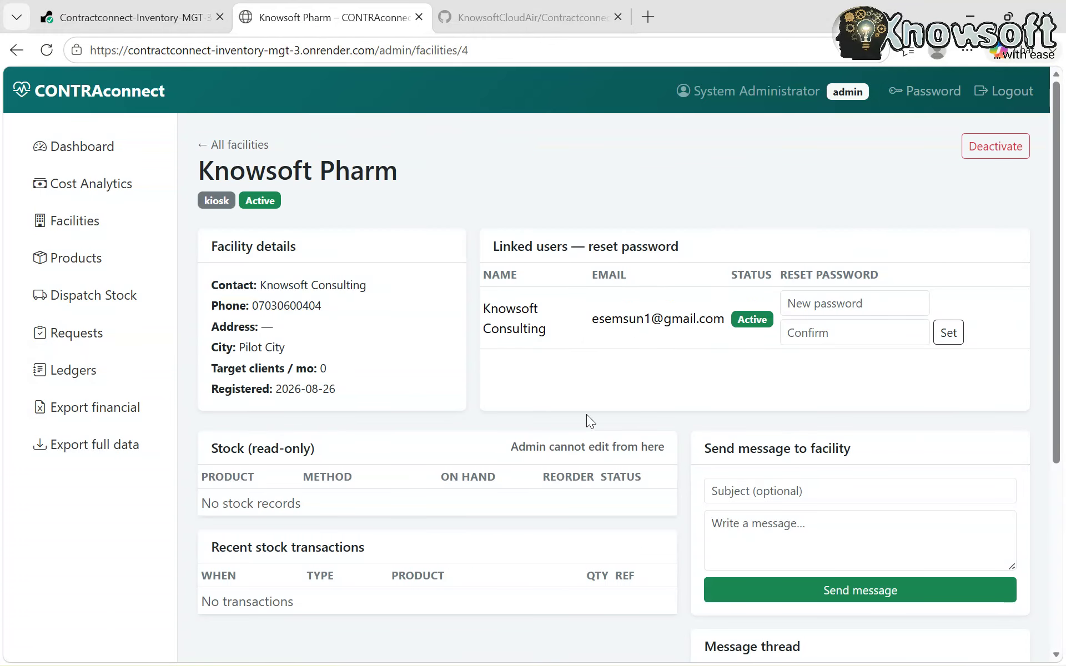
{"action": "scroll", "coordinate": [587, 416], "scroll_direction": "down", "scroll_amount": 5}
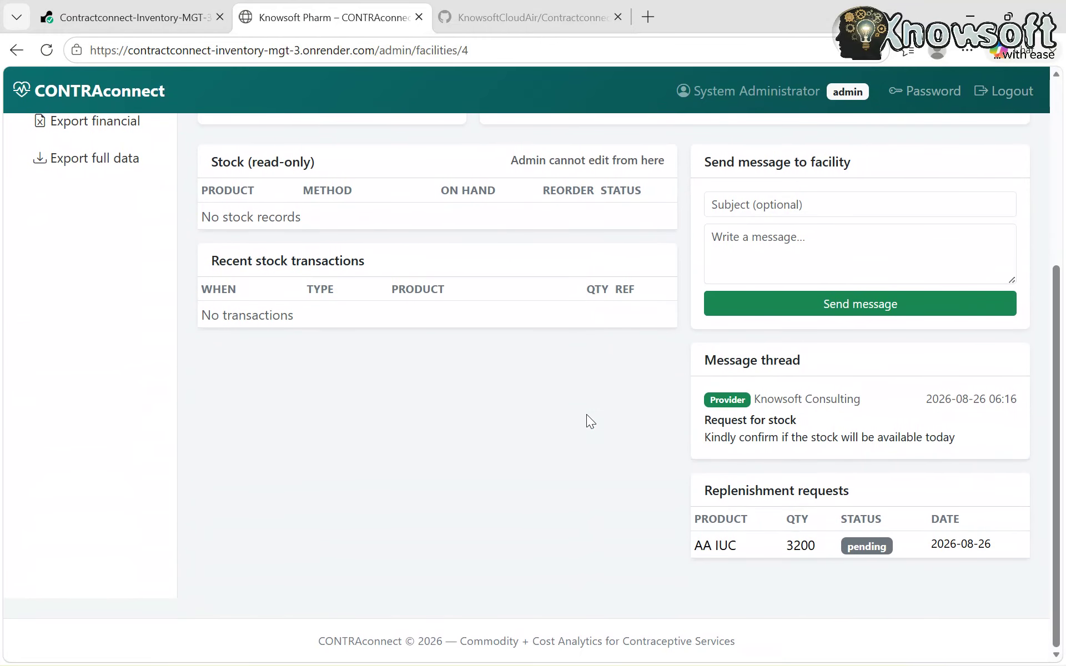
{"action": "scroll", "coordinate": [586, 414], "scroll_direction": "up", "scroll_amount": 1}
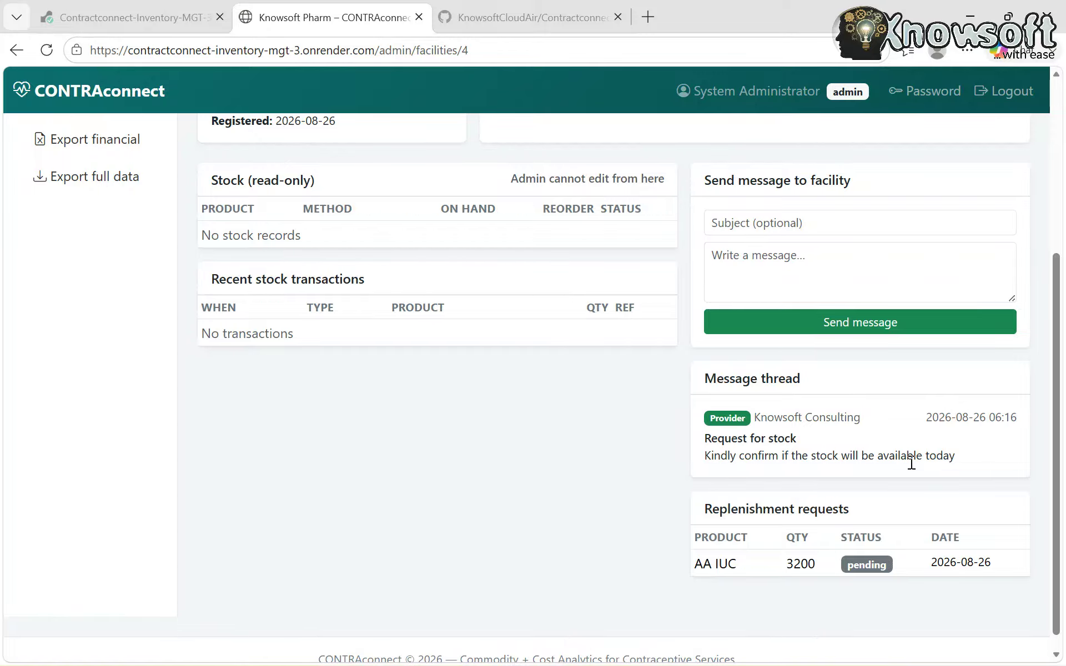
{"action": "scroll", "coordinate": [911, 463], "scroll_direction": "up", "scroll_amount": 1}
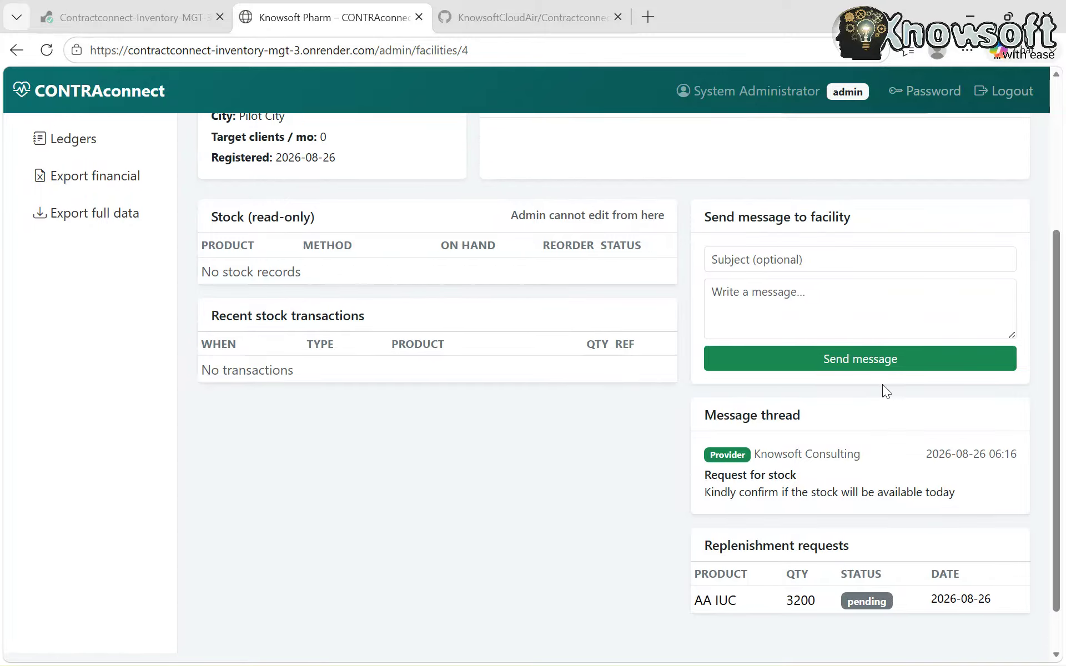
- Reply under 'Request for stock' that stock is available and dispatched, adding the dispatcher's contact details
{"action": "left_click", "coordinate": [726, 259]}
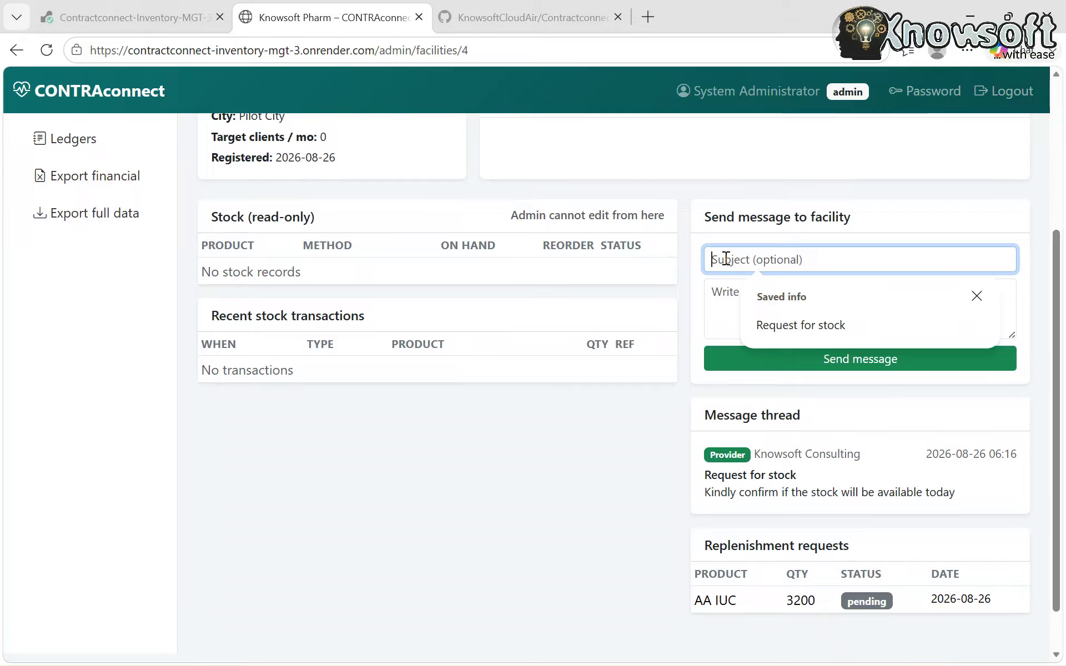
{"action": "left_click", "coordinate": [851, 324]}
{"action": "left_click", "coordinate": [760, 324]}
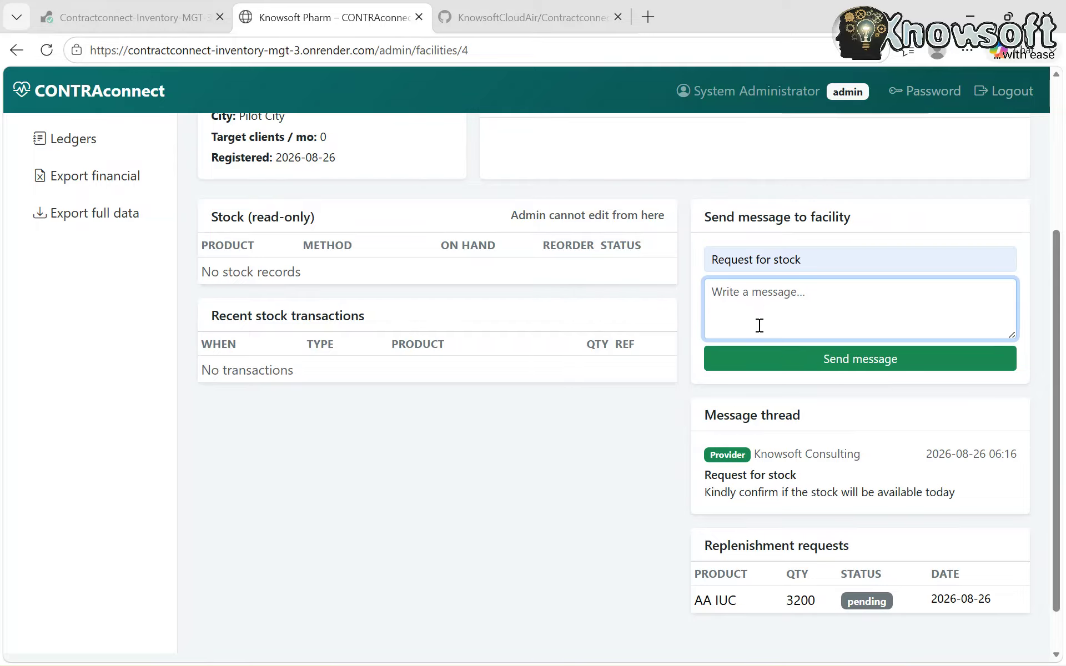
{"action": "type", "text": "Yes please the s"}
{"action": "type", "text": "tock will "}
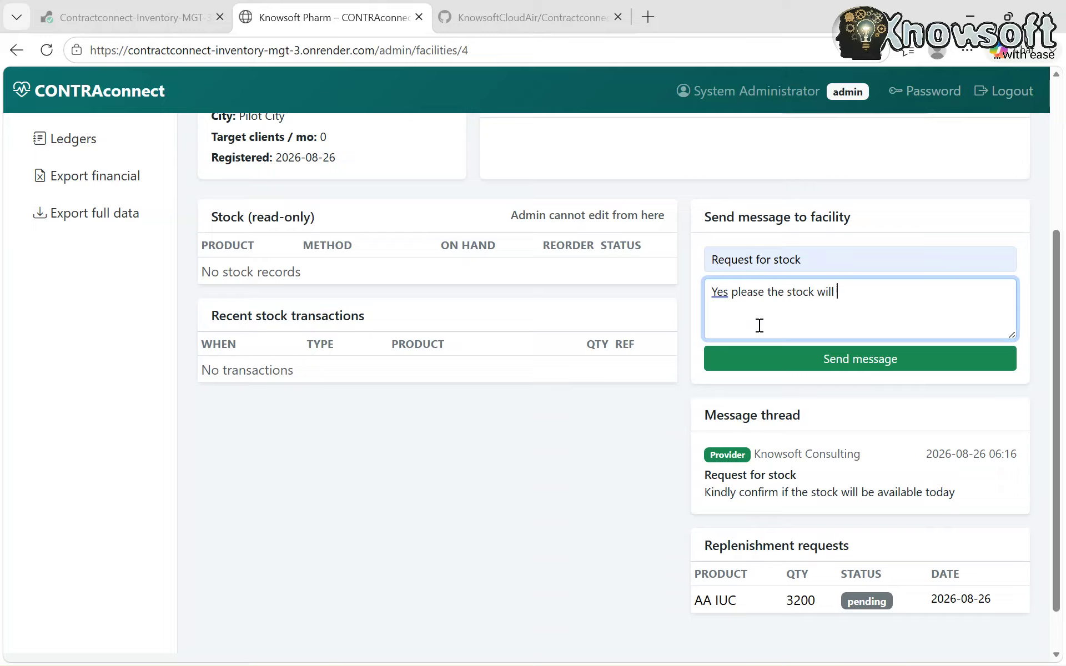
{"action": "type", "text": "be avail"}
{"action": "key", "text": "Tab"}
{"action": "type", "text": ". It has already been dis"}
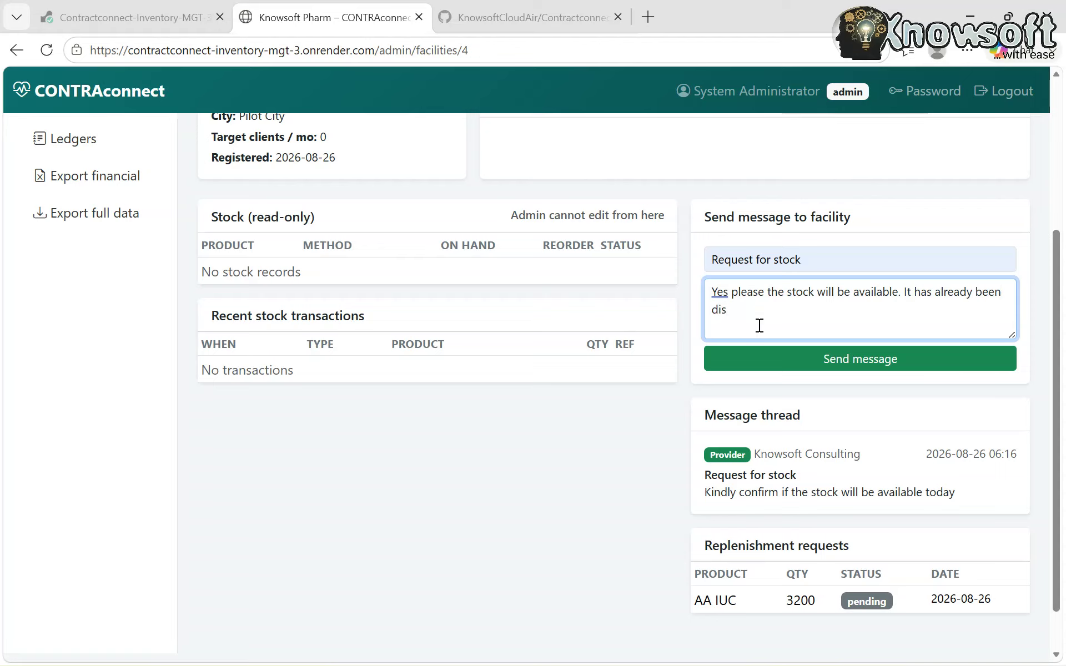
{"action": "type", "text": "p"}
{"action": "key", "text": "Tab"}
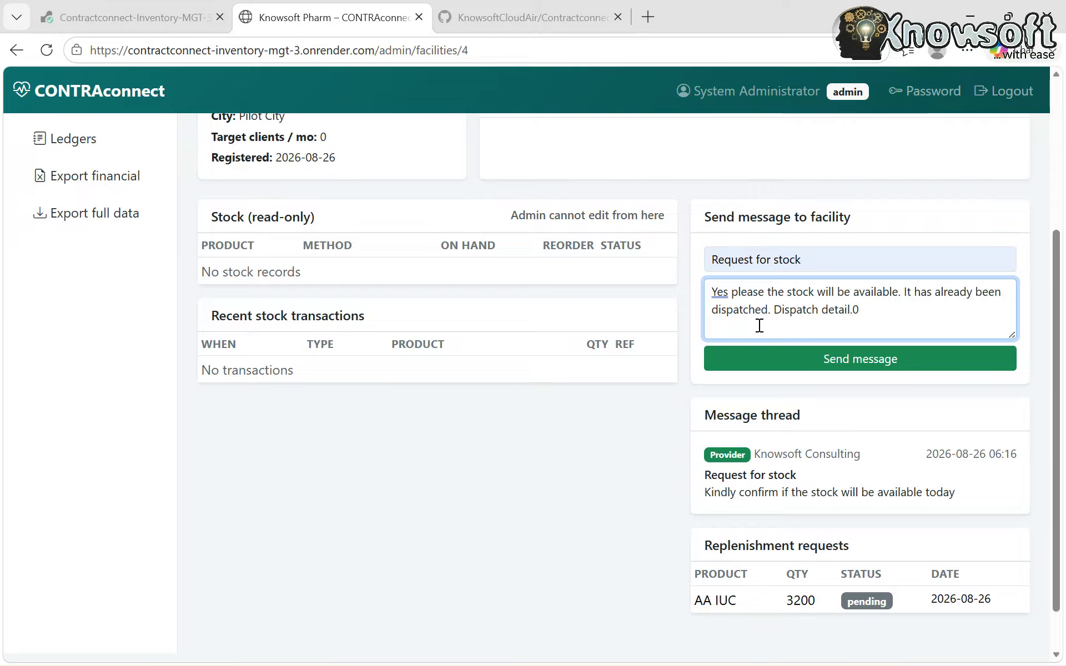
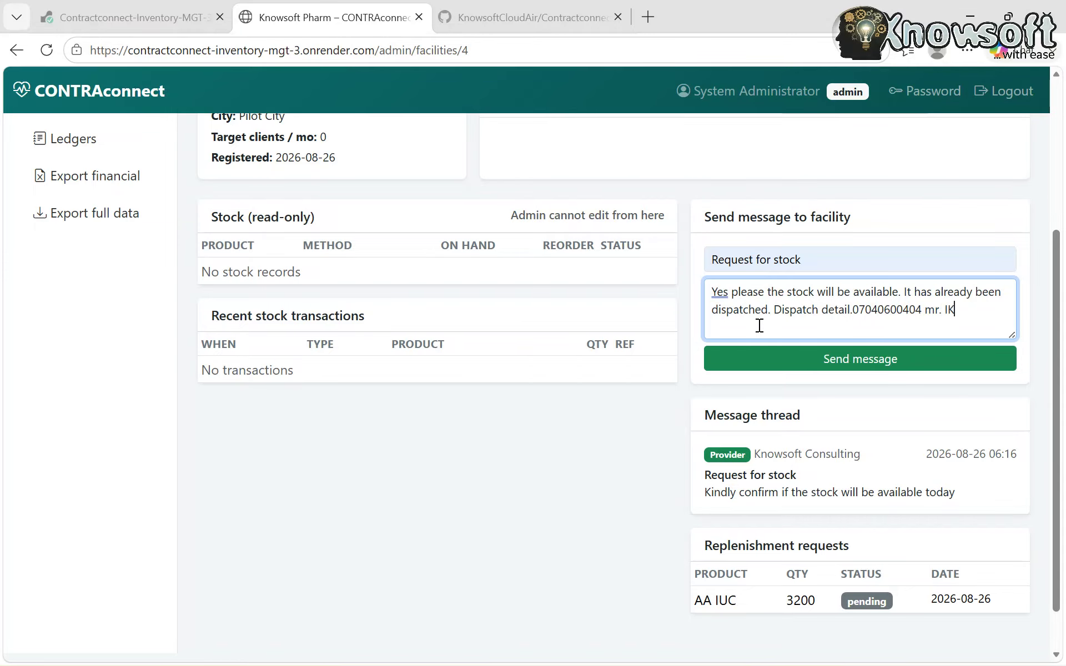
{"action": "left_click", "coordinate": [829, 362]}
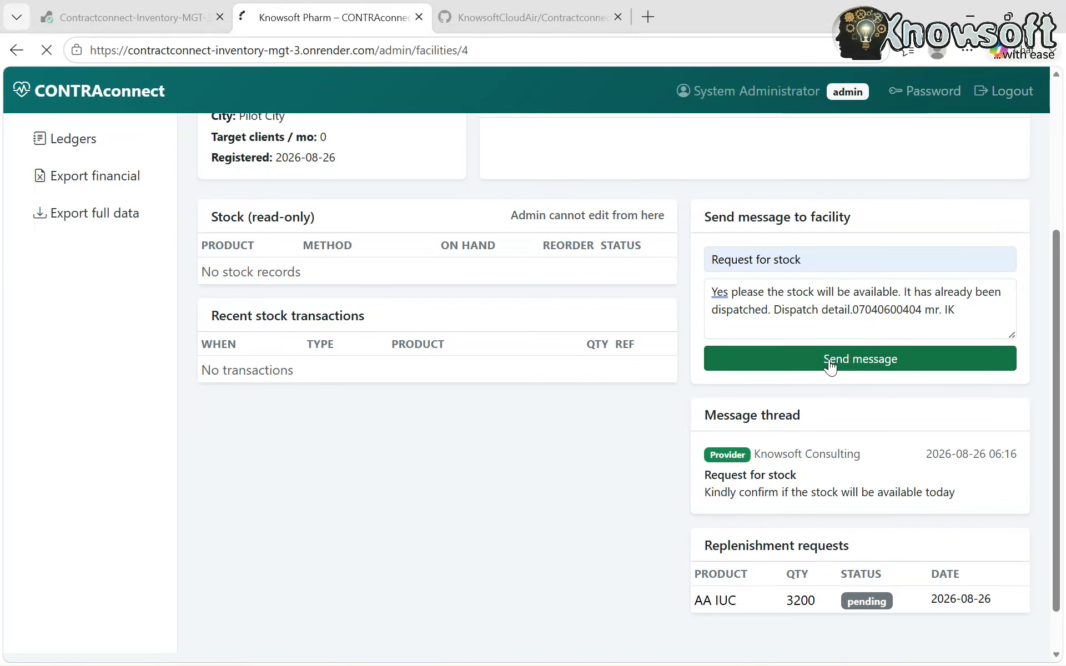
- Scroll through the Knowsoft Pharm page to check the sent reply
{"action": "scroll", "coordinate": [742, 495], "scroll_direction": "down", "scroll_amount": 5}
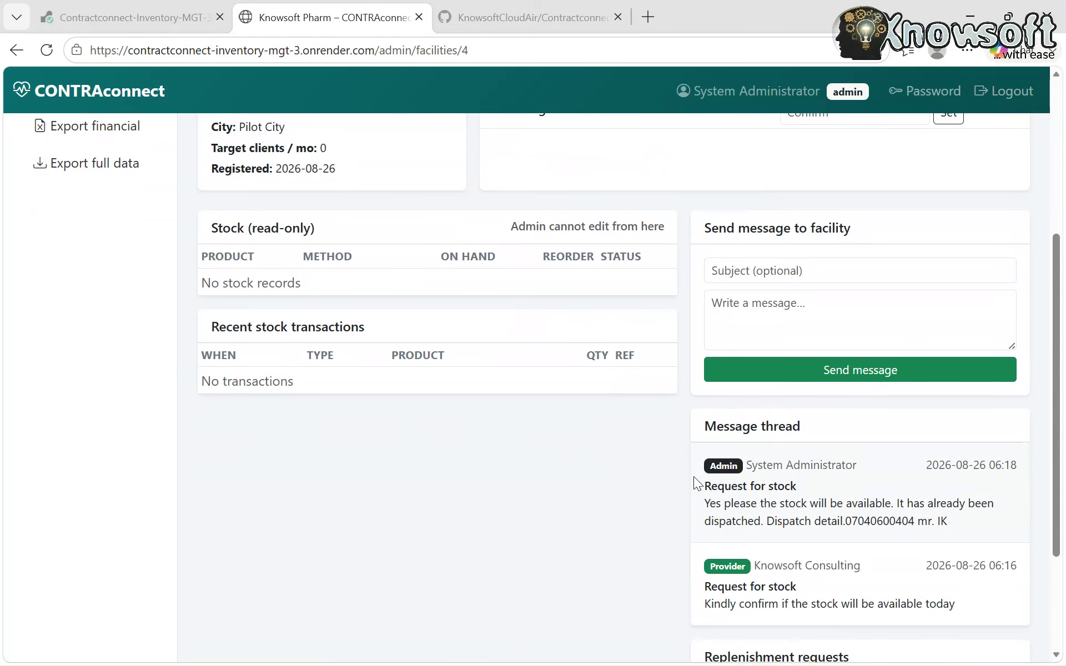
{"action": "scroll", "coordinate": [824, 547], "scroll_direction": "down", "scroll_amount": 3}
{"action": "scroll", "coordinate": [825, 552], "scroll_direction": "up", "scroll_amount": 2}
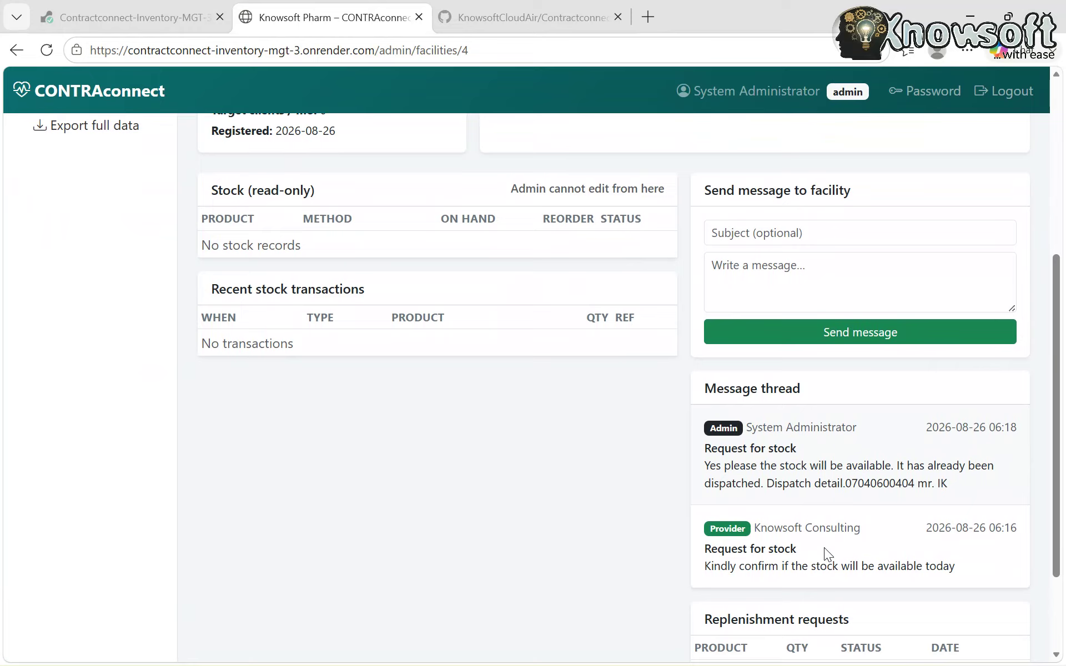
{"action": "scroll", "coordinate": [518, 476], "scroll_direction": "up", "scroll_amount": 2}
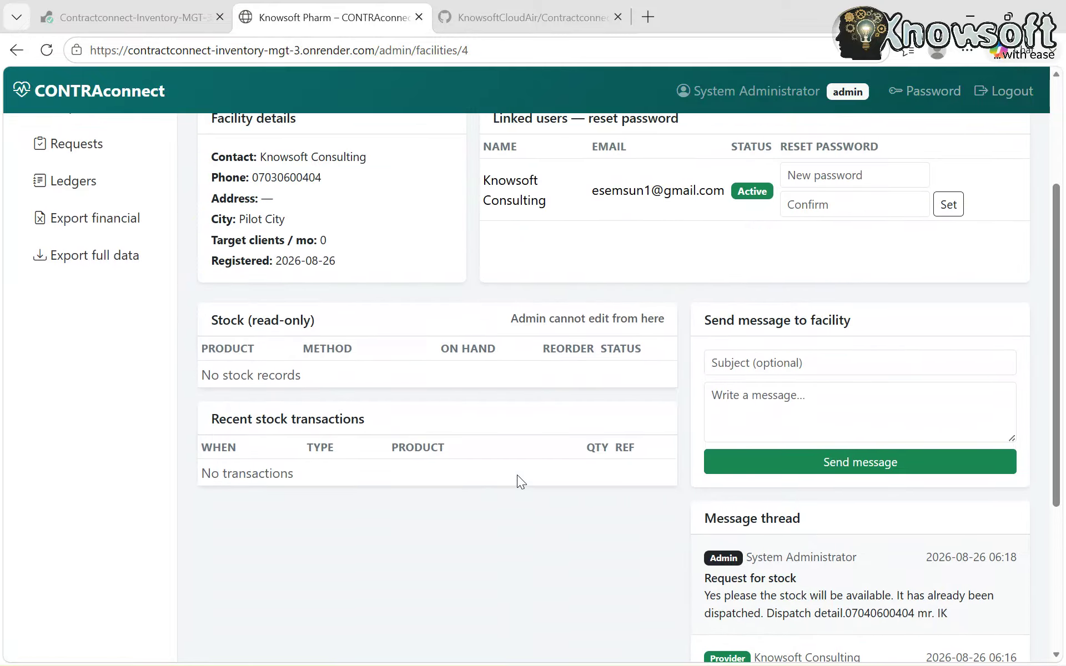
{"action": "scroll", "coordinate": [518, 476], "scroll_direction": "up", "scroll_amount": 2}
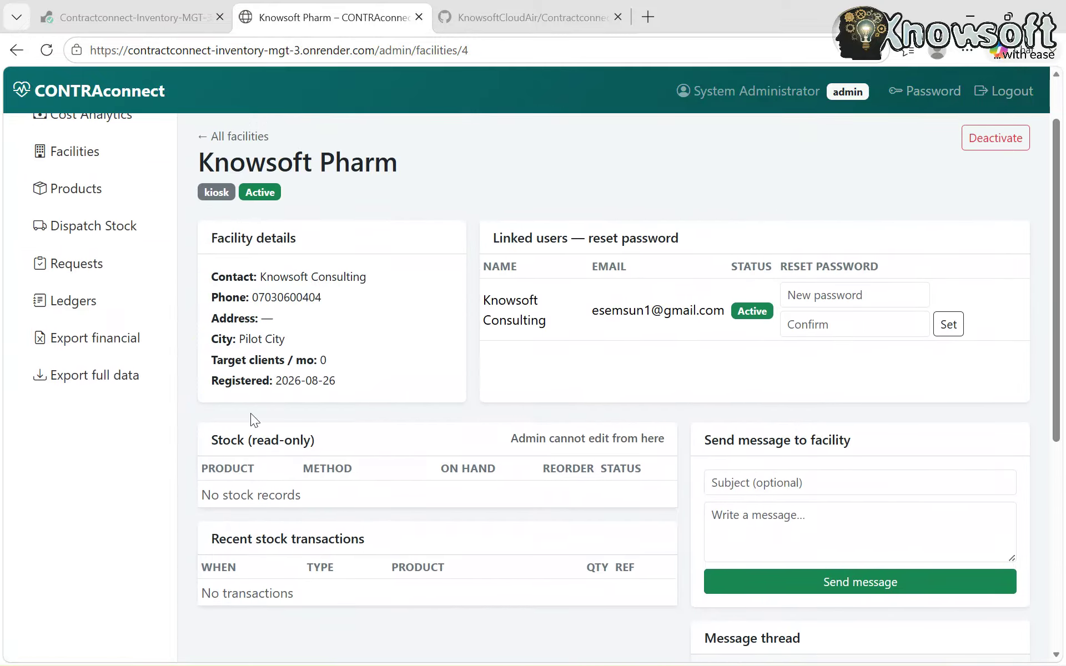
{"action": "scroll", "coordinate": [519, 425], "scroll_direction": "down", "scroll_amount": 1}
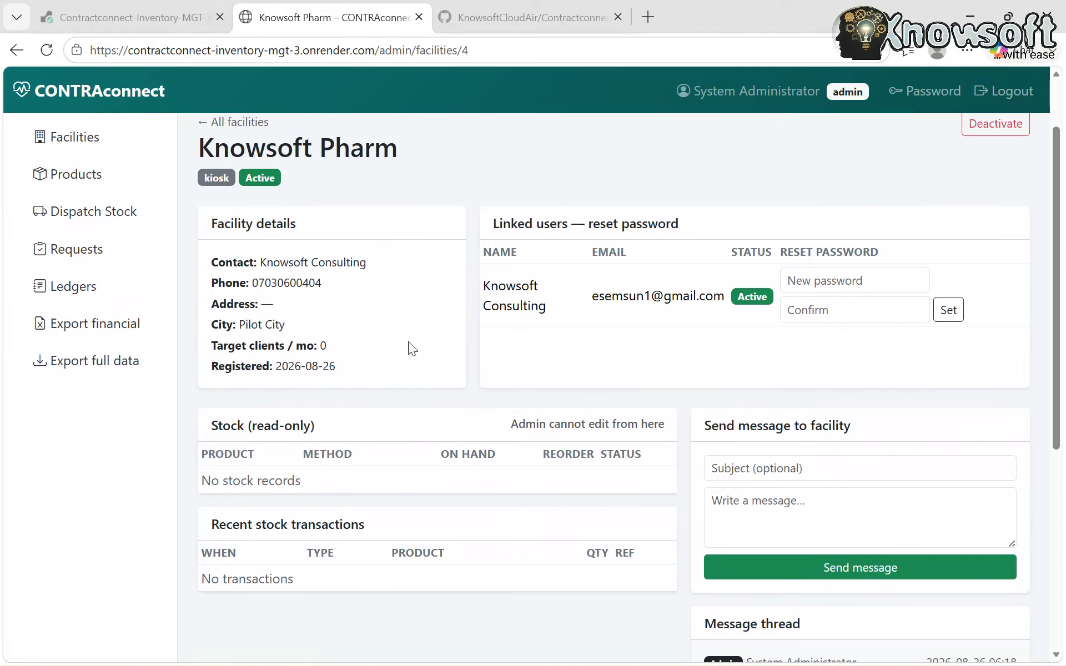
{"action": "scroll", "coordinate": [400, 329], "scroll_direction": "down", "scroll_amount": 1}
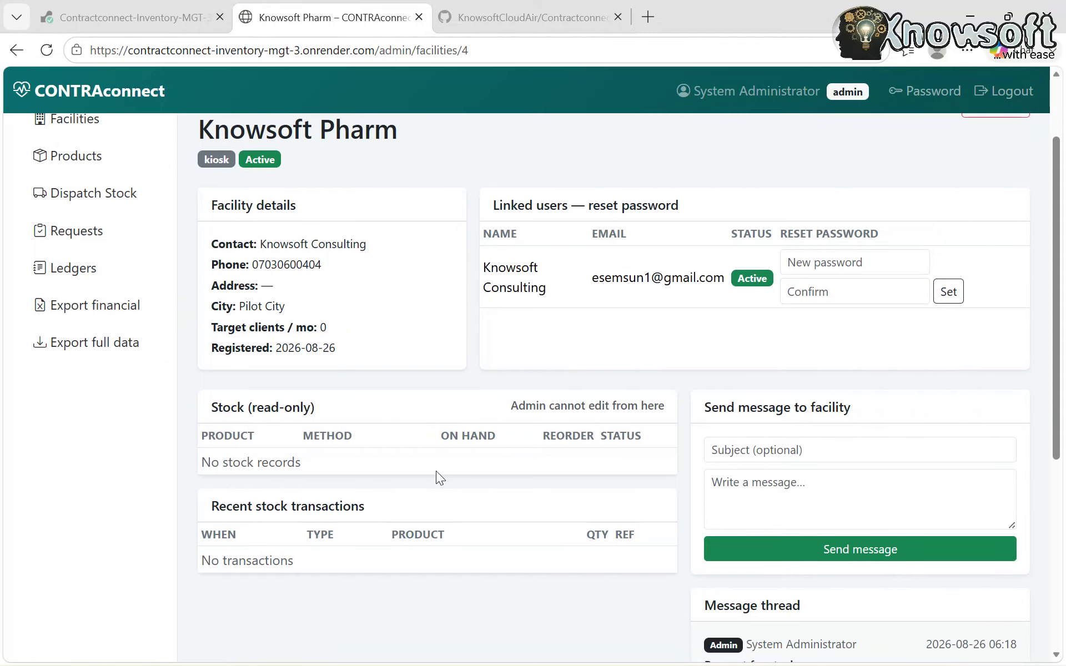
{"action": "scroll", "coordinate": [436, 470], "scroll_direction": "down", "scroll_amount": 1}
{"action": "scroll", "coordinate": [435, 471], "scroll_direction": "up", "scroll_amount": 3}
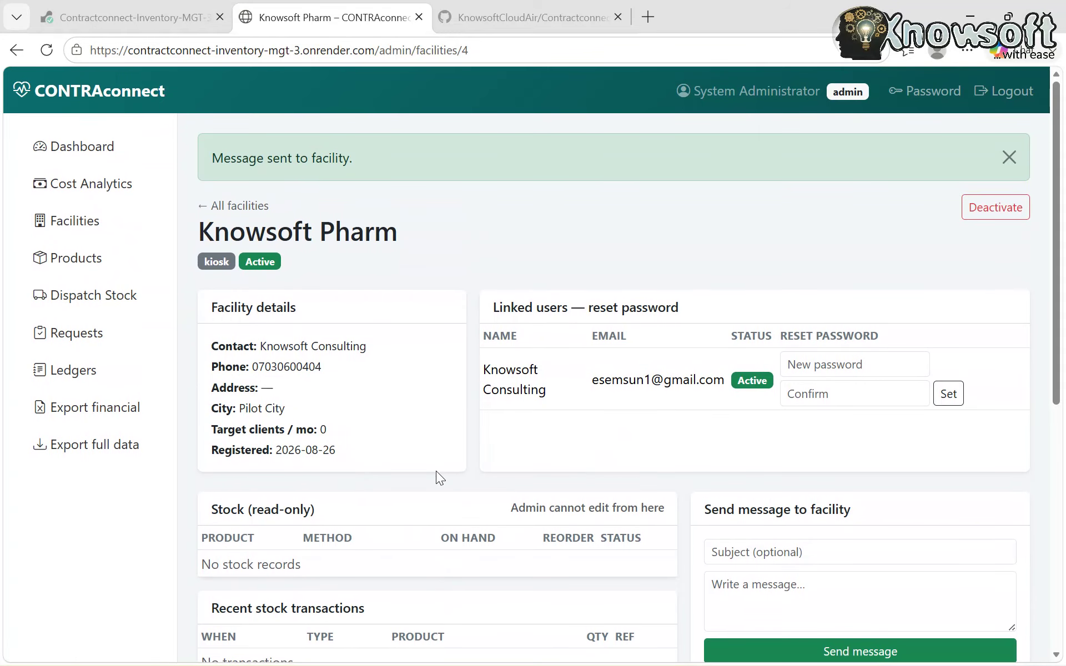
{"action": "left_click", "coordinate": [91, 261]}
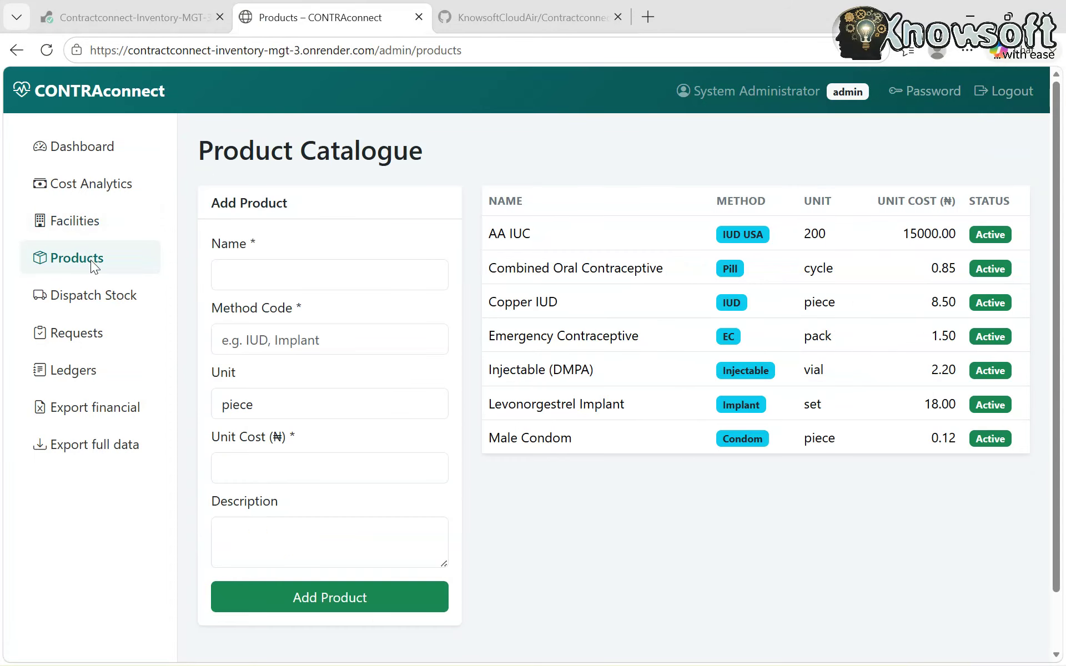
- Focus the new product Name field and dismiss the autofill suggestions, leaving it empty
{"action": "left_click", "coordinate": [281, 286]}
{"action": "scroll", "coordinate": [376, 473], "scroll_direction": "down", "scroll_amount": 1}
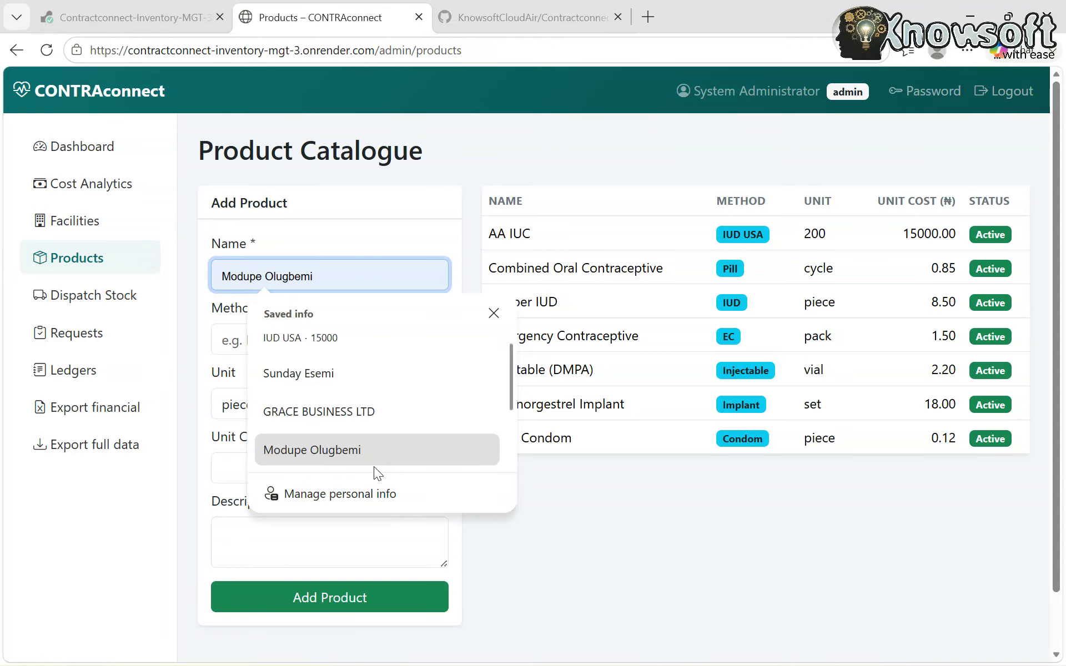
{"action": "left_click", "coordinate": [591, 532]}
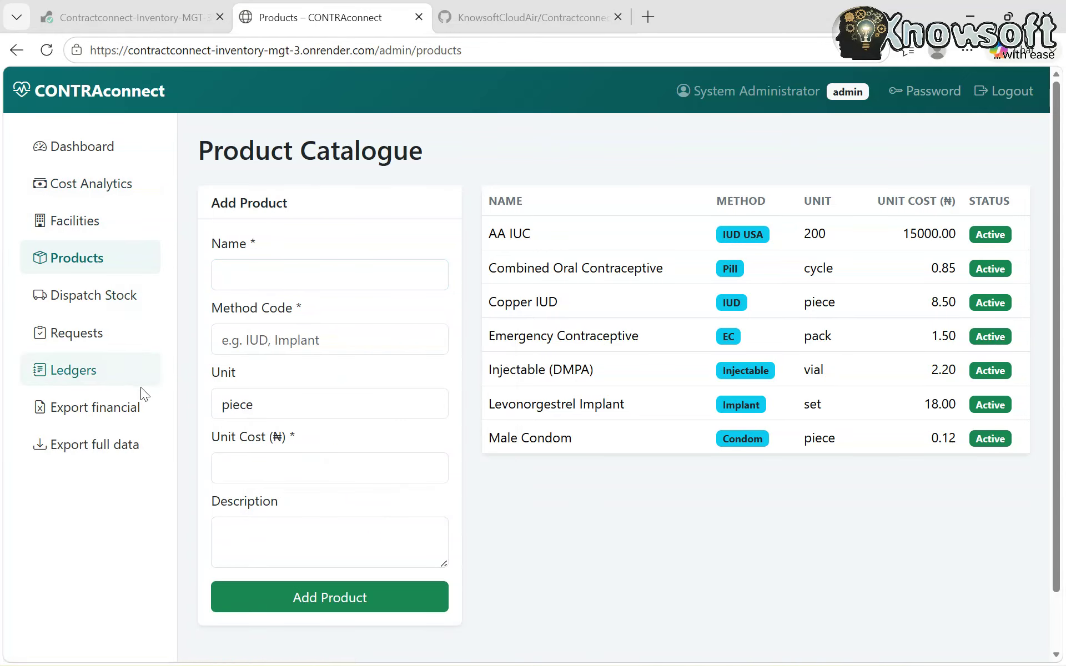
- Dispatch 200 AA IUC to Knowsoft Pharm with the note 'As requested'
{"action": "left_click", "coordinate": [121, 303]}
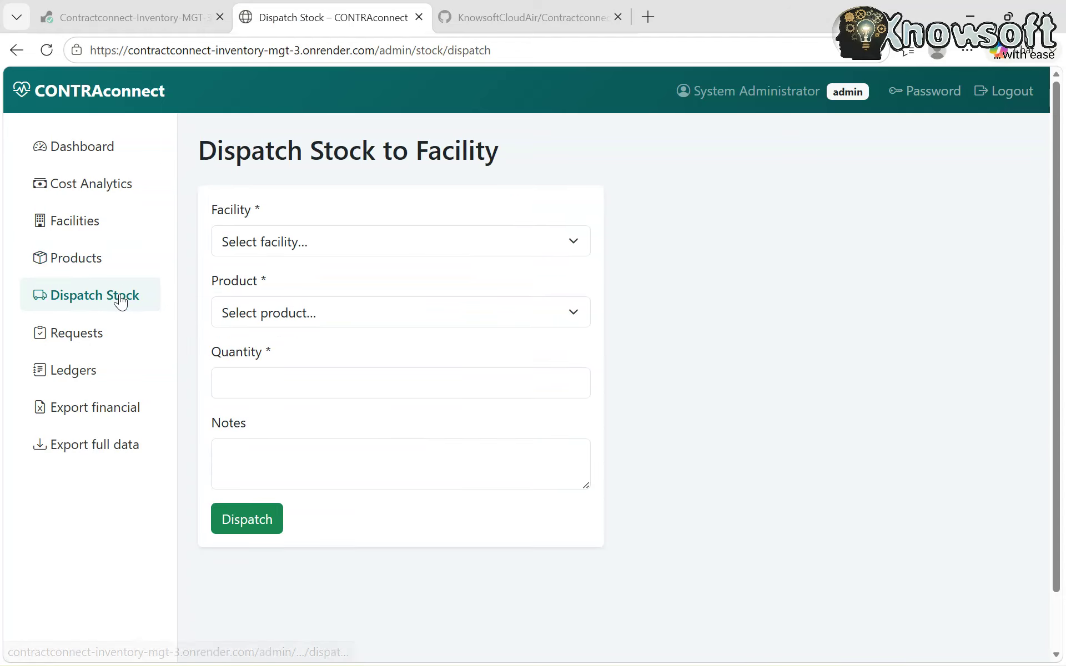
{"action": "left_click", "coordinate": [336, 248]}
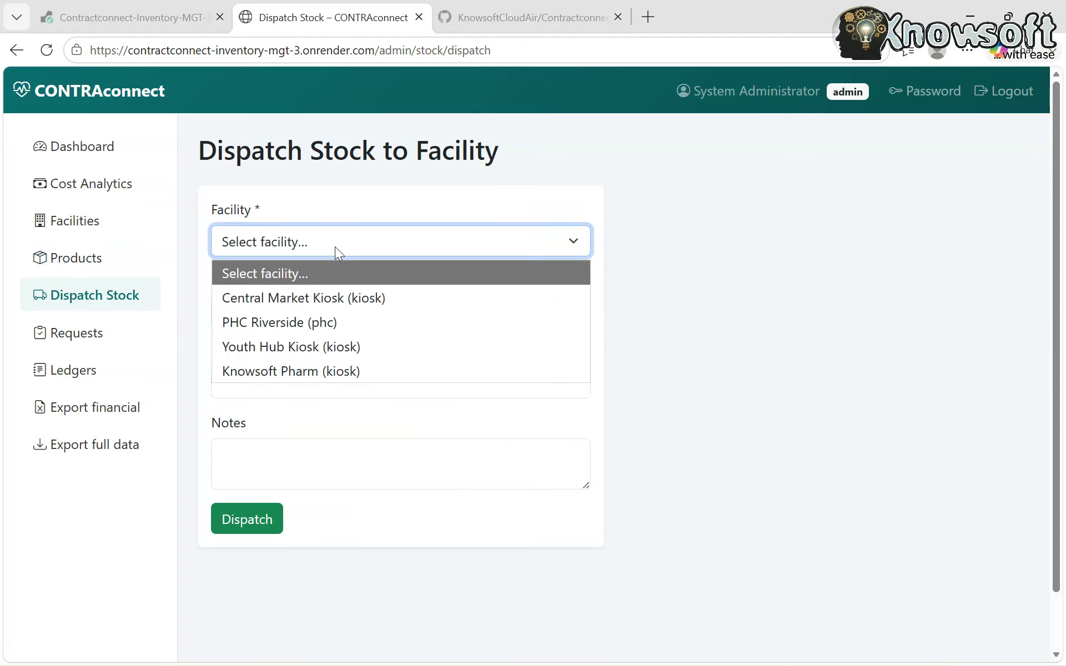
{"action": "left_click", "coordinate": [285, 371]}
{"action": "left_click", "coordinate": [320, 317]}
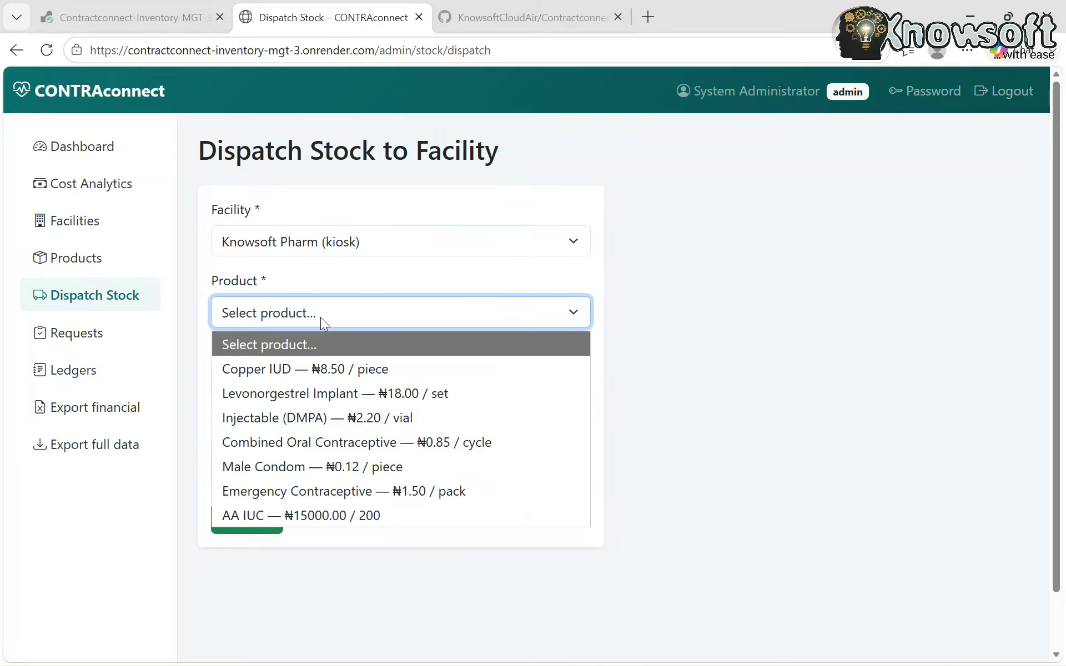
{"action": "left_click", "coordinate": [350, 515]}
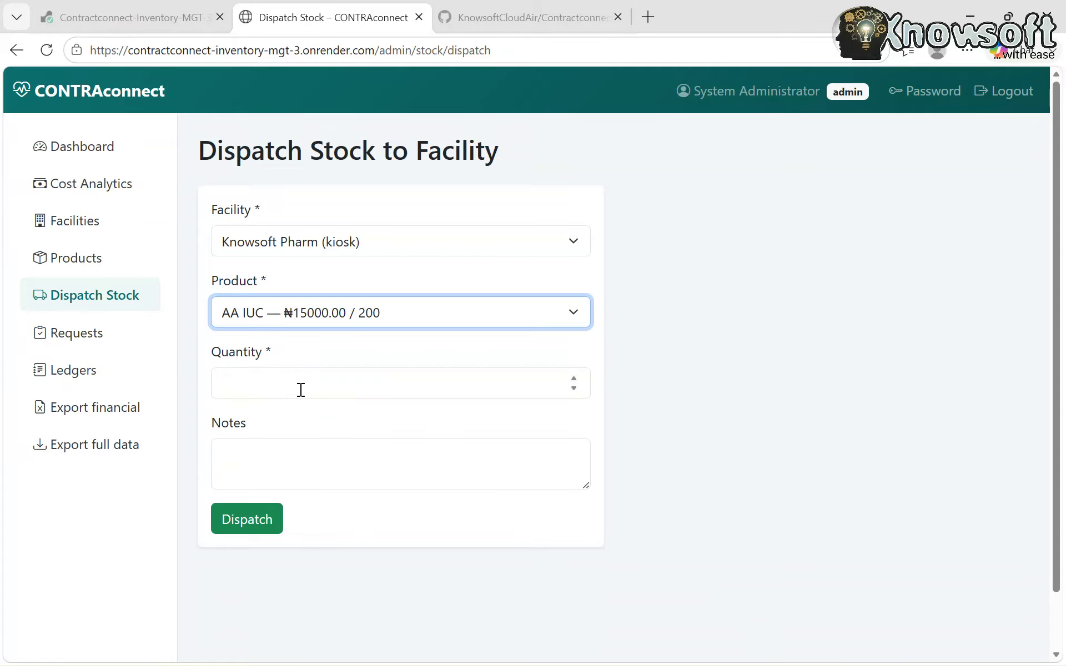
{"action": "left_click", "coordinate": [280, 379]}
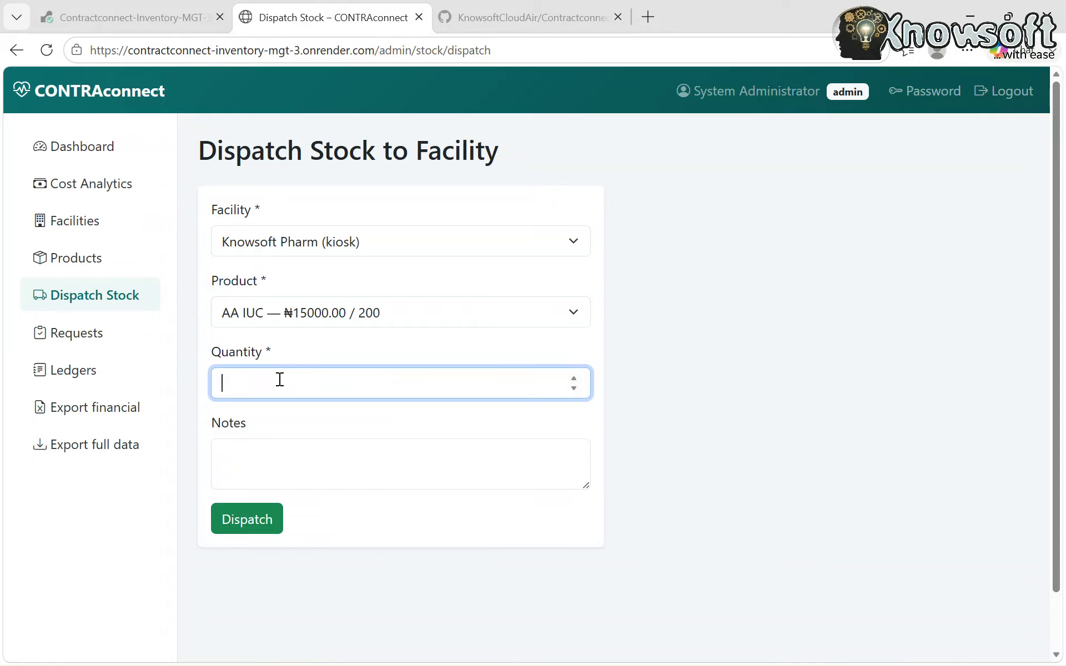
{"action": "type", "text": "200"}
{"action": "left_click", "coordinate": [297, 450]}
{"action": "type", "text": "A"}
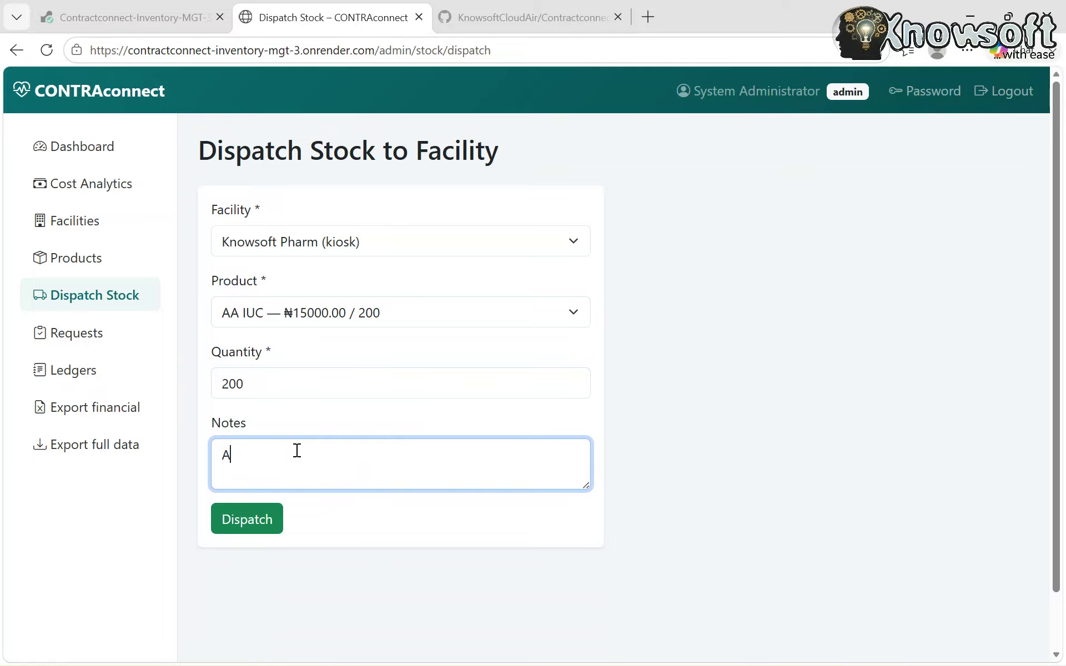
{"action": "type", "text": "s requested"}
{"action": "left_click", "coordinate": [253, 533]}
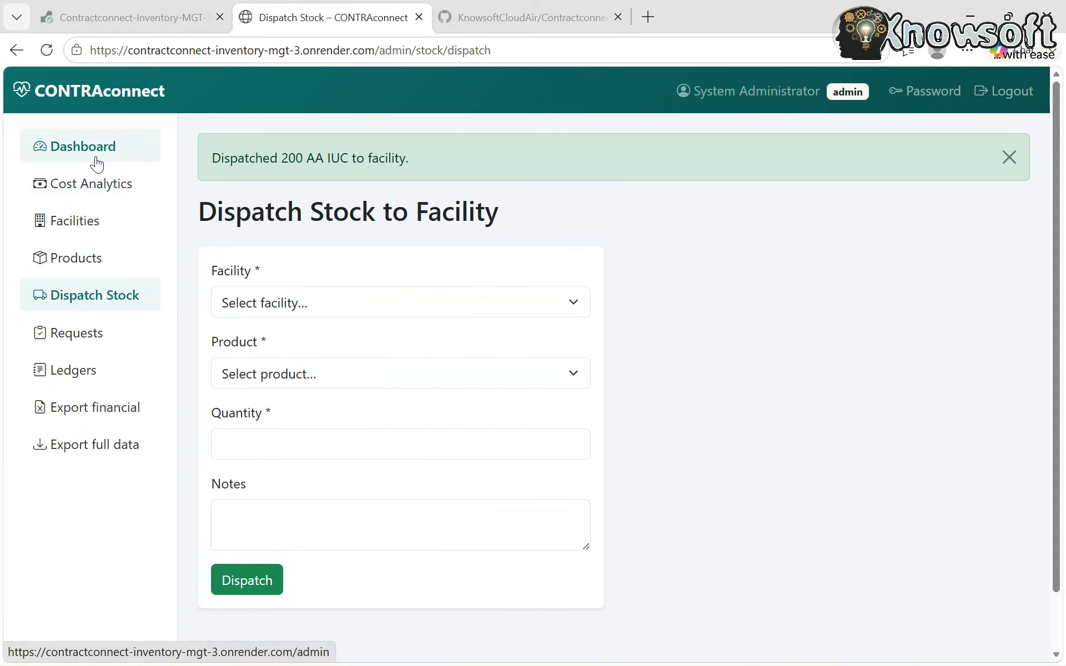
- Open Knowsoft Pharm's facility details and scroll down to its Stock table
{"action": "left_click", "coordinate": [78, 237]}
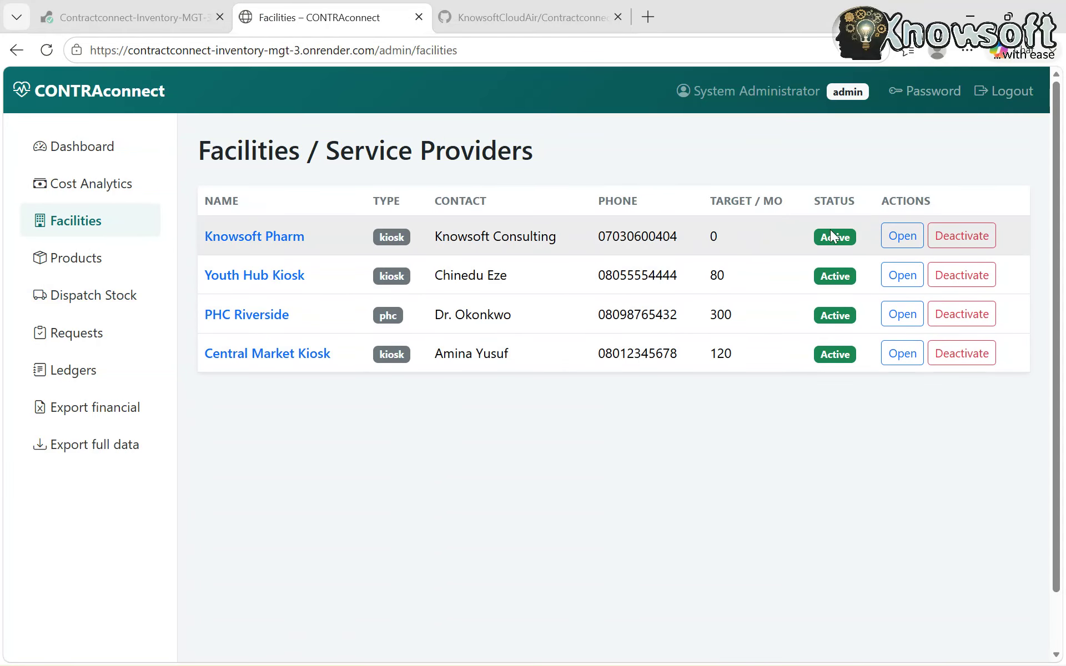
{"action": "left_click", "coordinate": [910, 248]}
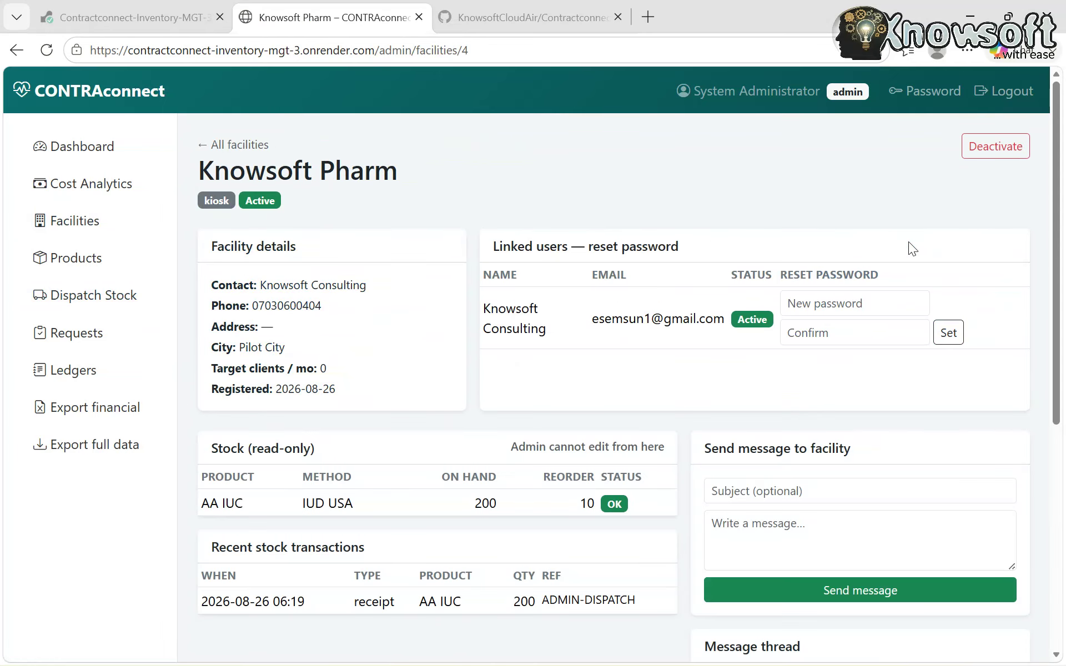
{"action": "scroll", "coordinate": [741, 421], "scroll_direction": "down", "scroll_amount": 1}
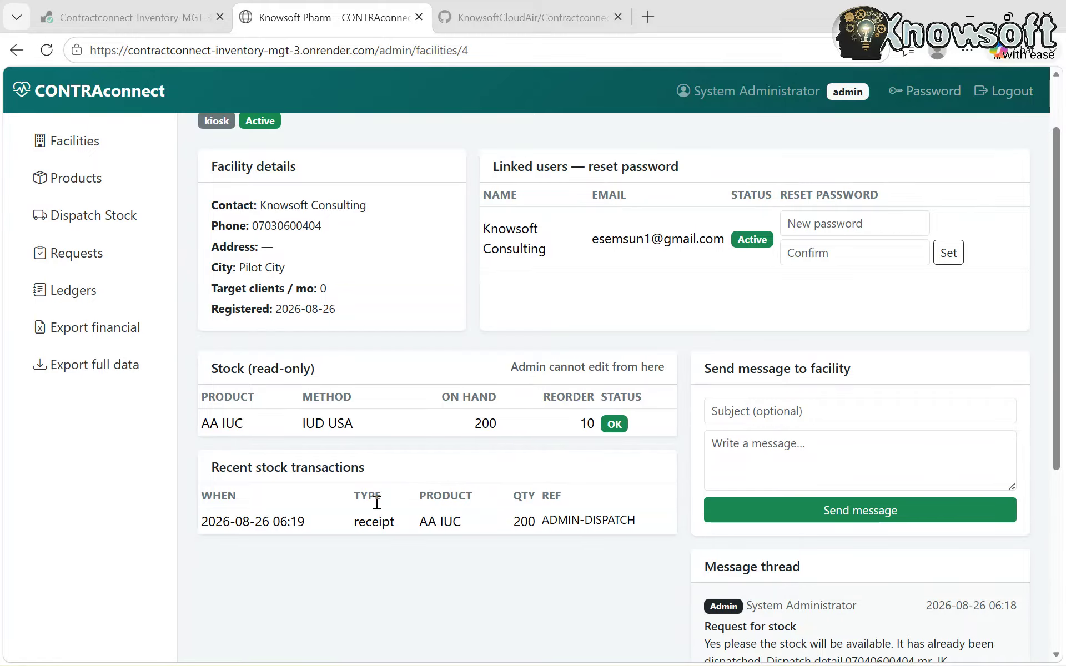
{"action": "scroll", "coordinate": [377, 504], "scroll_direction": "down", "scroll_amount": 1}
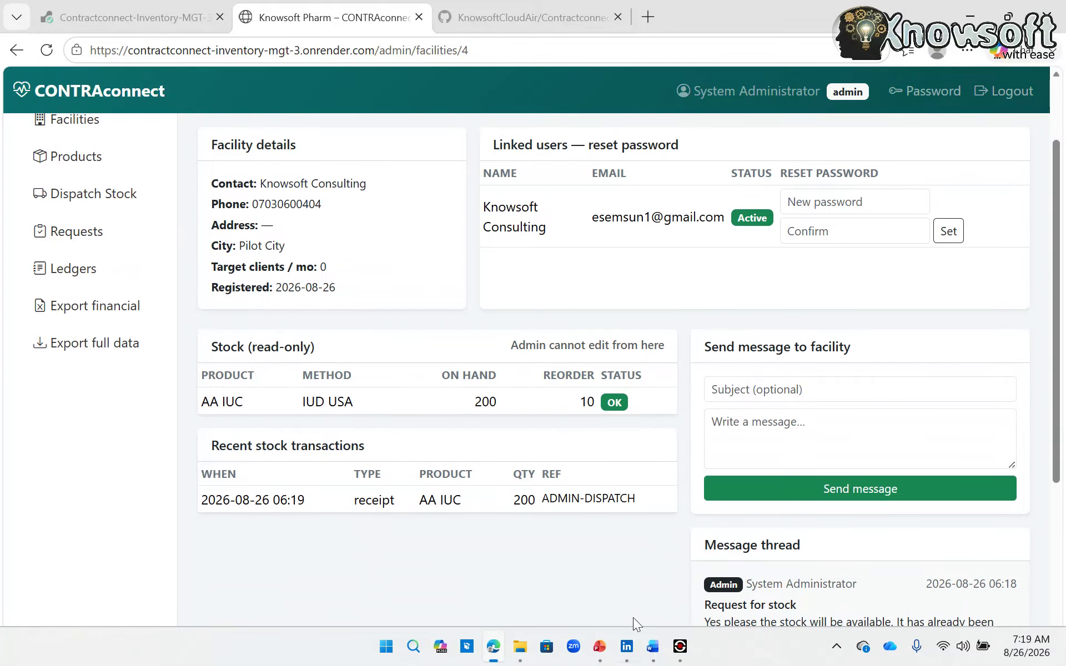
{"action": "mouse_move", "coordinate": [680, 646]}
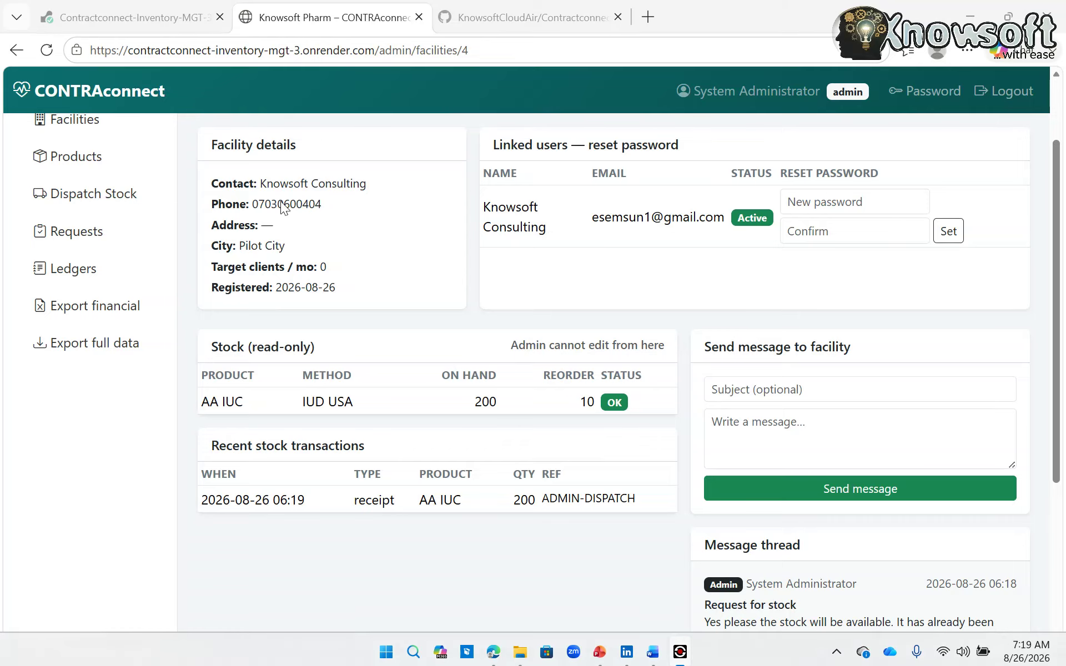
- Confirm the recent stock transactions show 200 AA IUC, then log out of admin
{"action": "left_click", "coordinate": [674, 152]}
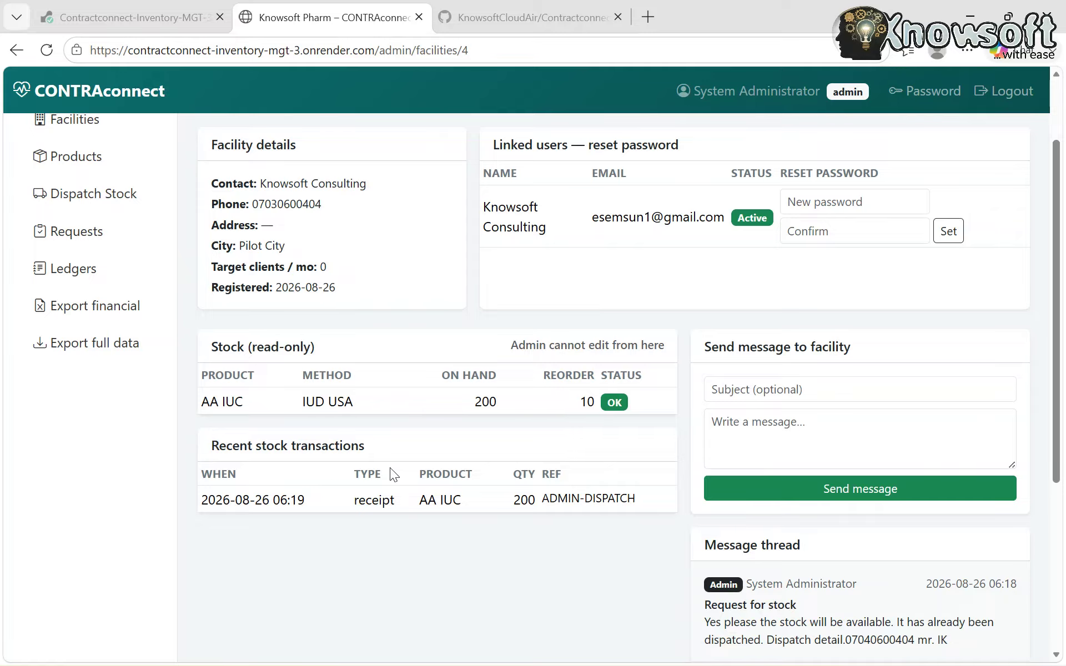
{"action": "scroll", "coordinate": [365, 230], "scroll_direction": "up", "scroll_amount": 3}
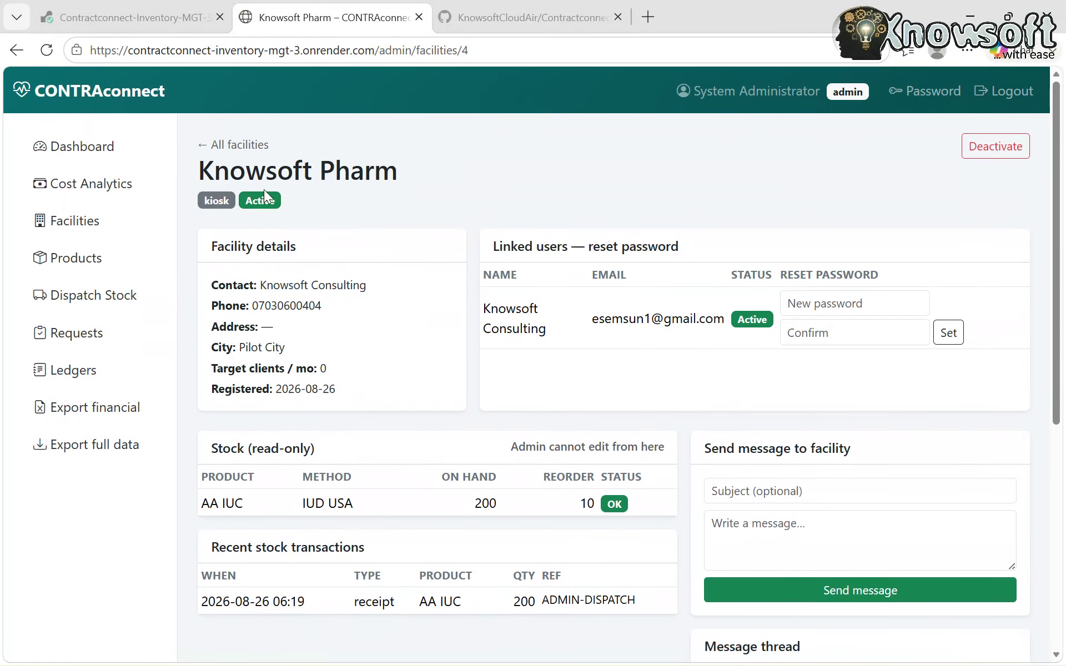
{"action": "scroll", "coordinate": [388, 498], "scroll_direction": "down", "scroll_amount": 2}
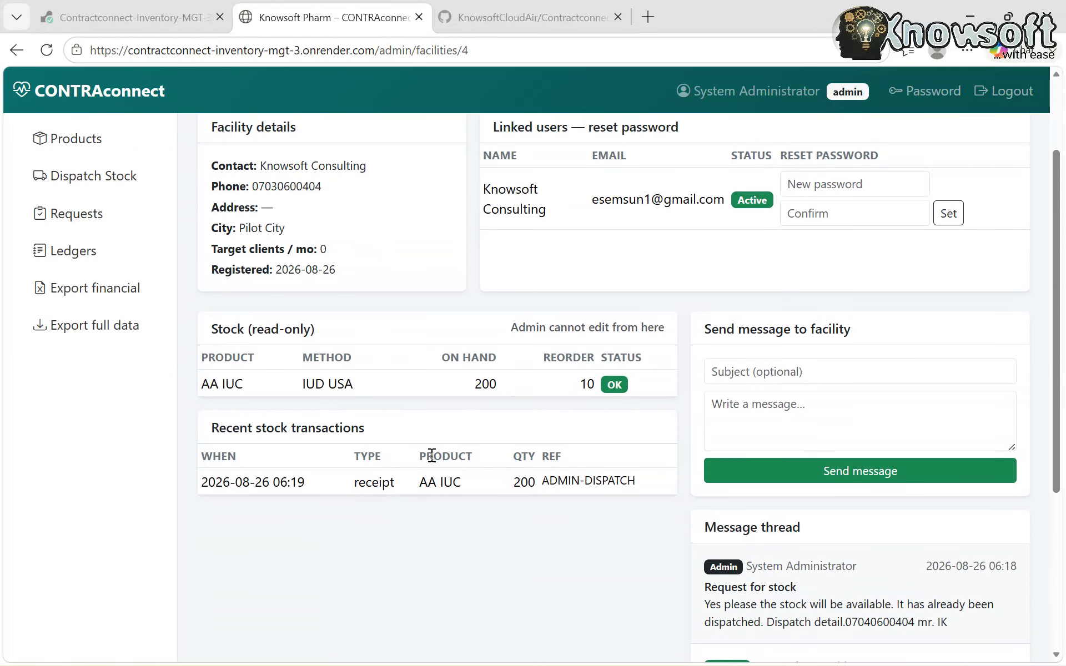
{"action": "scroll", "coordinate": [432, 455], "scroll_direction": "up", "scroll_amount": 2}
{"action": "scroll", "coordinate": [432, 455], "scroll_direction": "down", "scroll_amount": 3}
{"action": "scroll", "coordinate": [431, 455], "scroll_direction": "up", "scroll_amount": 2}
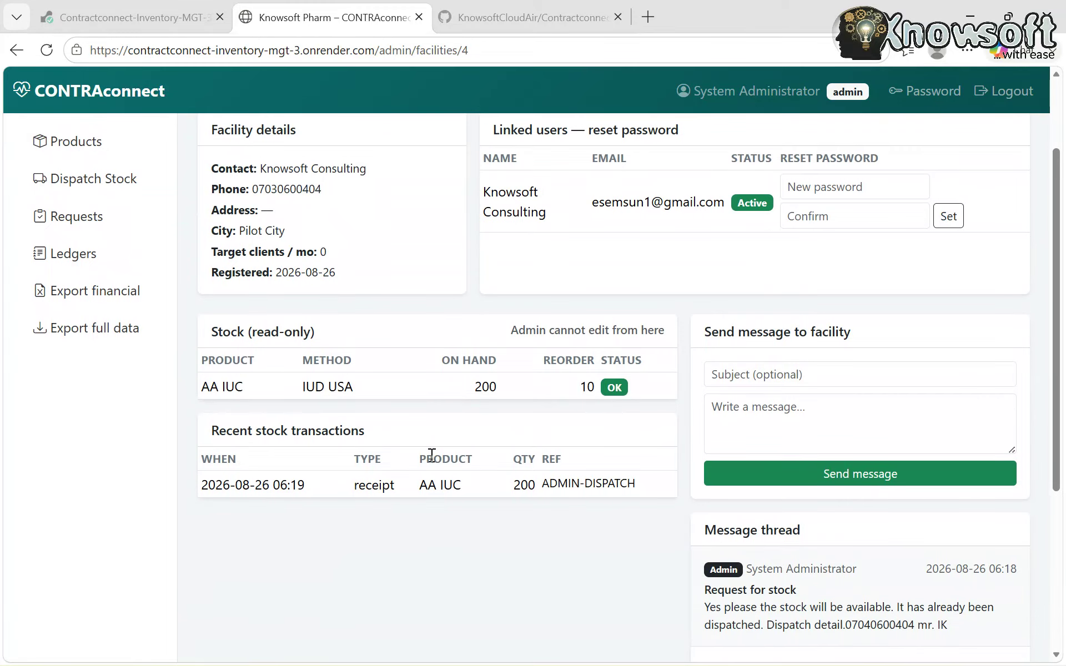
{"action": "scroll", "coordinate": [432, 455], "scroll_direction": "up", "scroll_amount": 2}
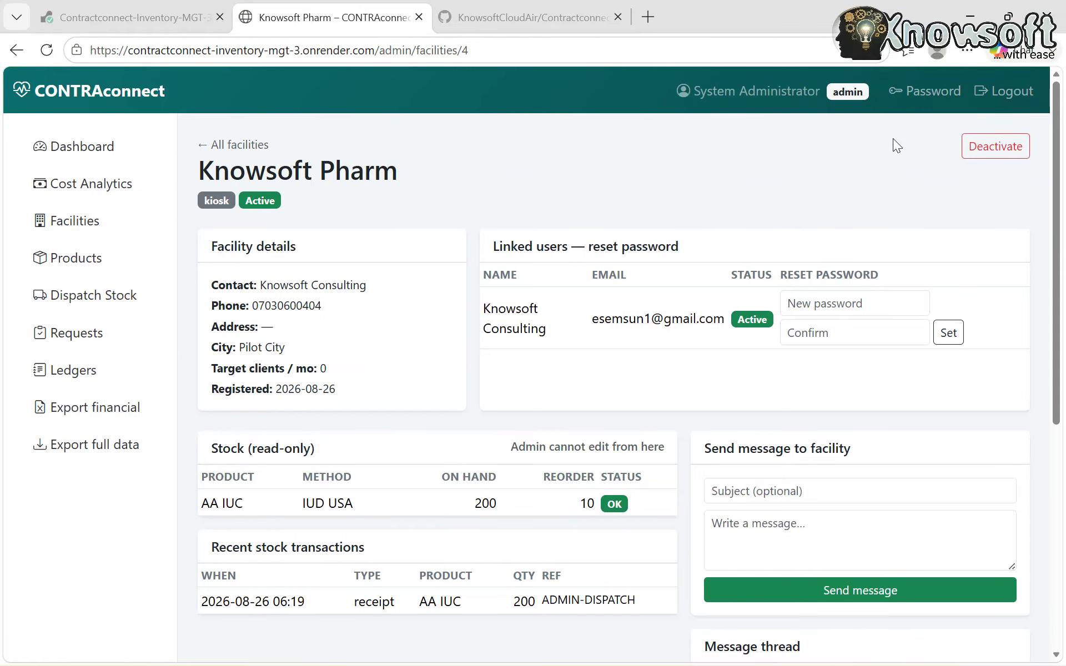
{"action": "left_click", "coordinate": [1013, 99]}
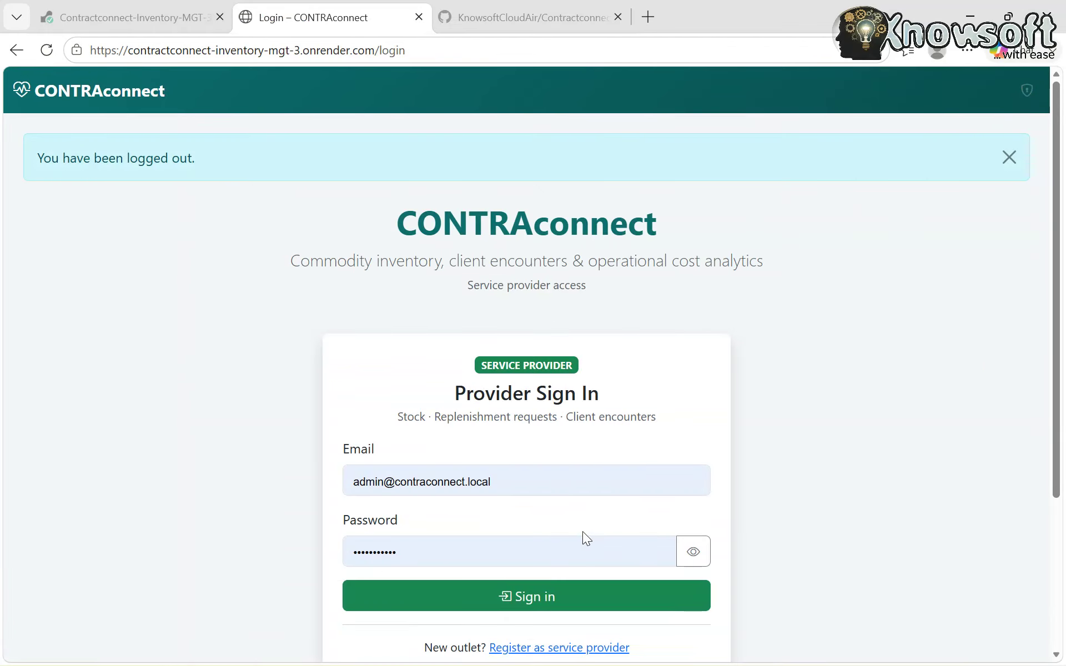
- Sign in with the saved provider login, read the admin's dispatch reply, and open Client Encounter
{"action": "left_click", "coordinate": [506, 478]}
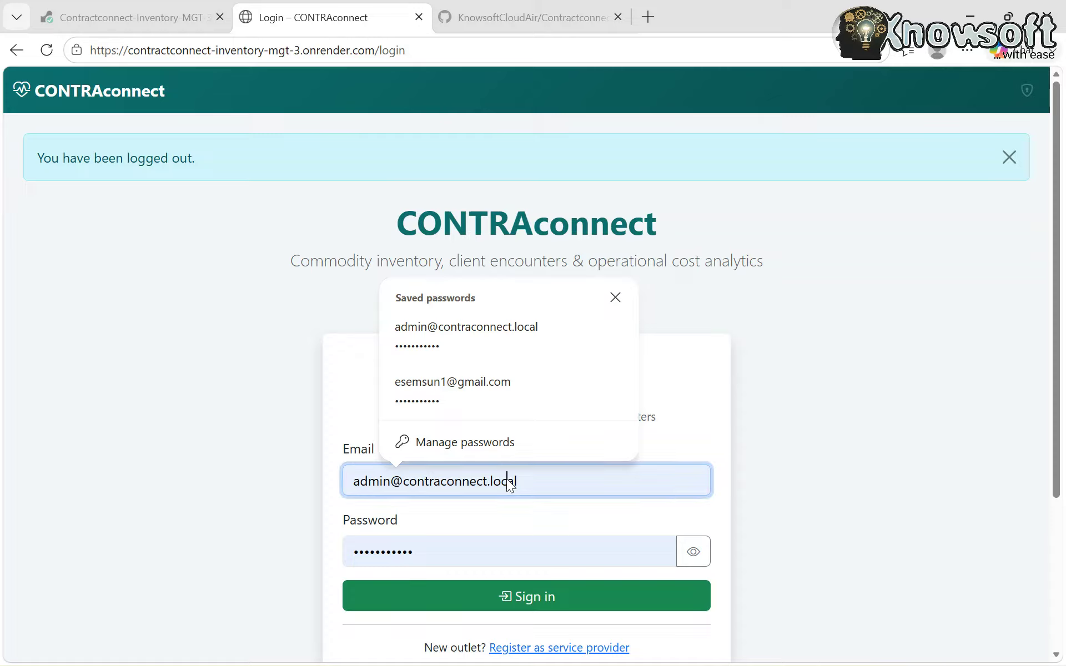
{"action": "left_click", "coordinate": [486, 392]}
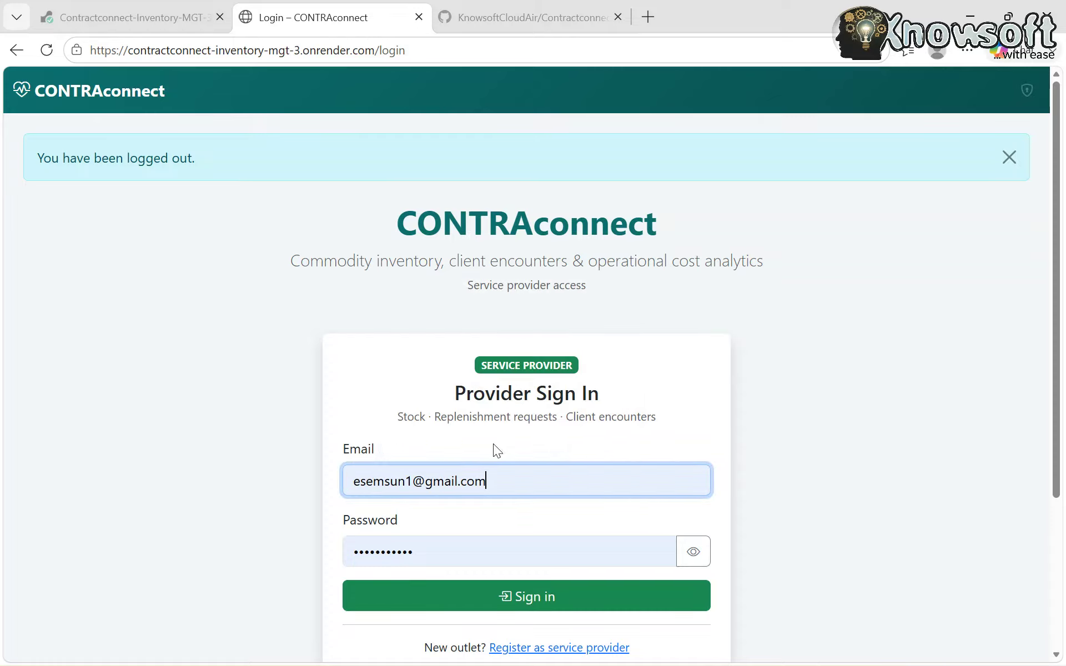
{"action": "left_click", "coordinate": [504, 599]}
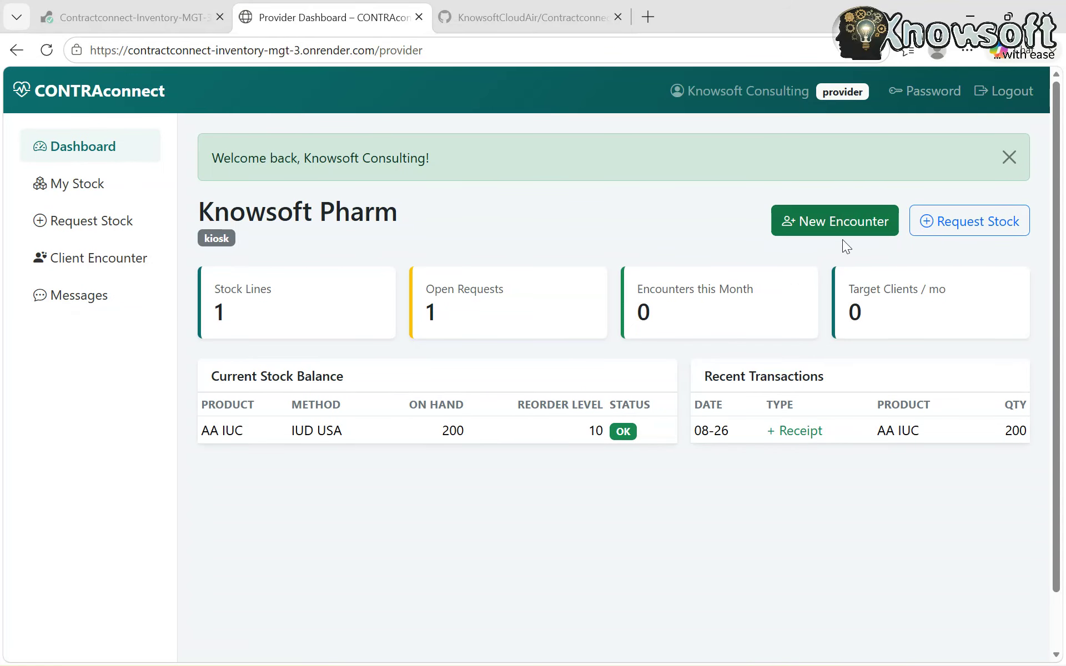
{"action": "left_click", "coordinate": [82, 298]}
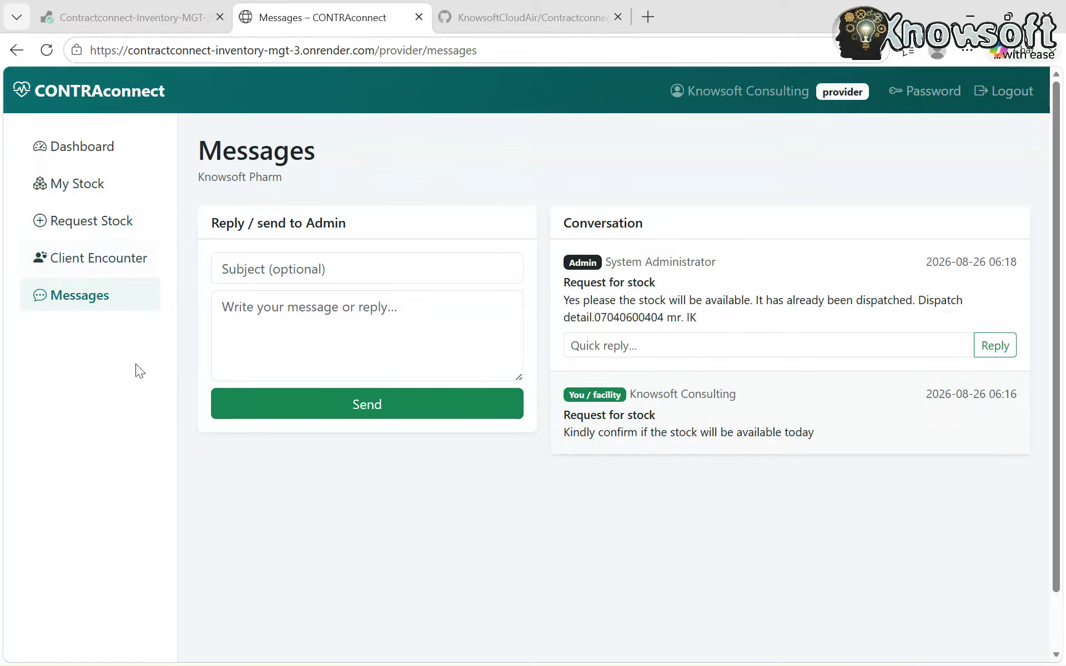
{"action": "left_click", "coordinate": [112, 260]}
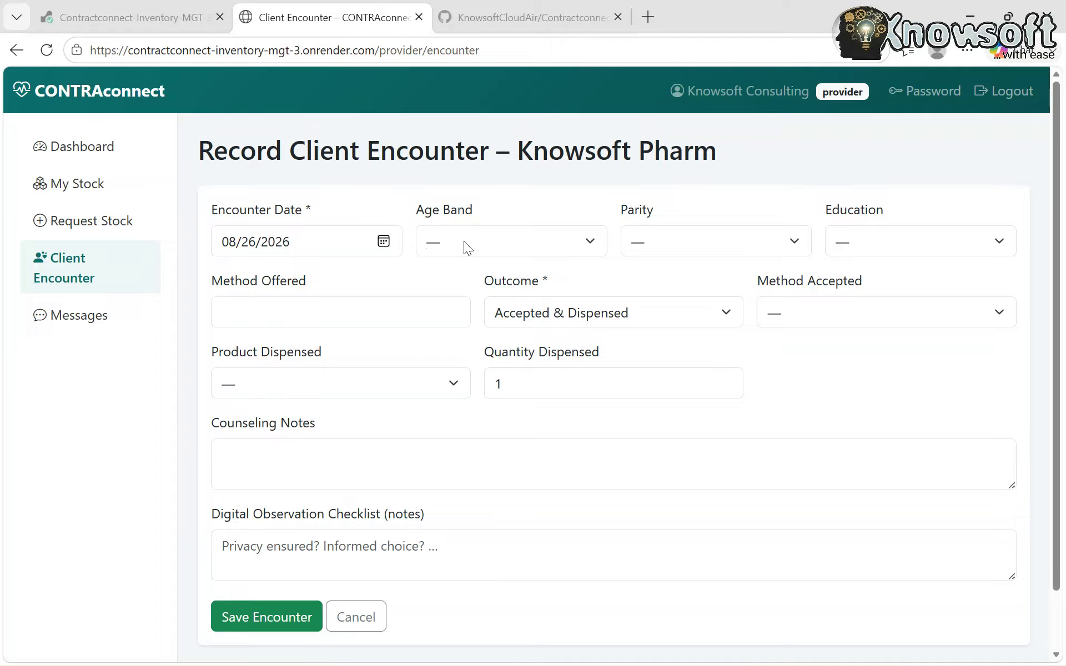
- Set the client's age band to 20-24, parity to 1-2 and education to Tertiary
{"action": "left_click", "coordinate": [593, 243]}
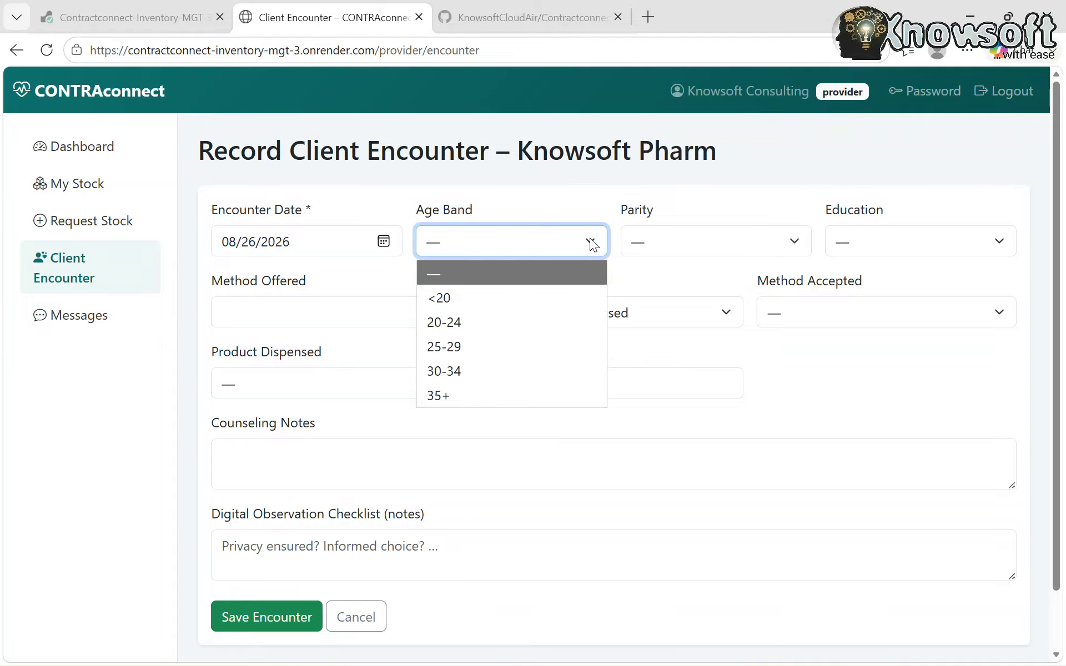
{"action": "left_click", "coordinate": [590, 242]}
{"action": "left_click", "coordinate": [591, 242]}
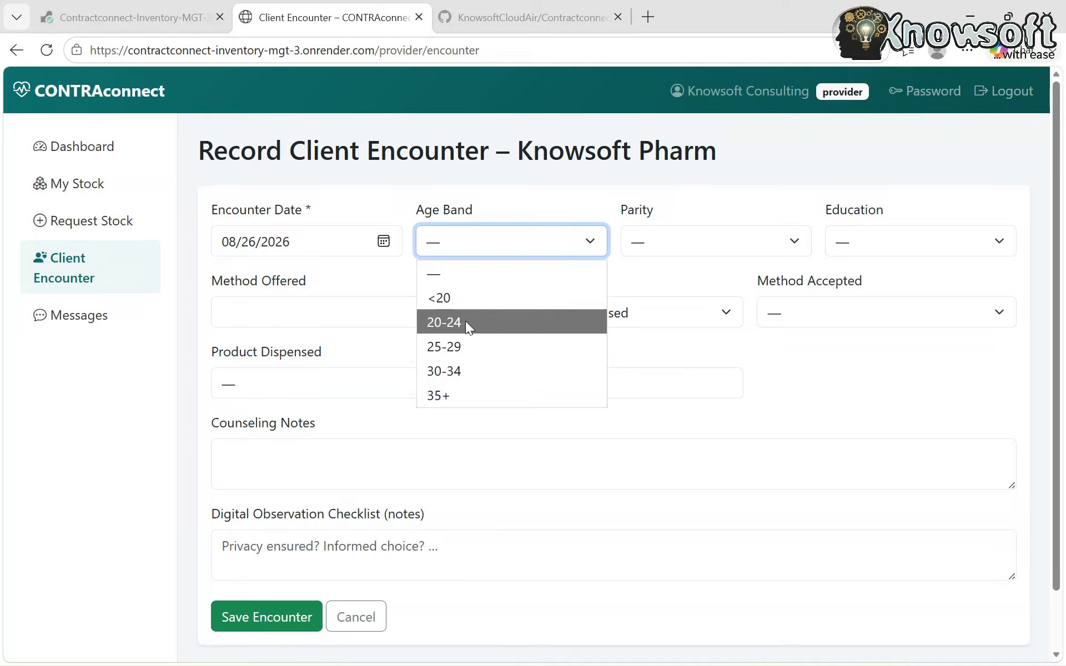
{"action": "left_click", "coordinate": [466, 321]}
{"action": "left_click", "coordinate": [751, 244]}
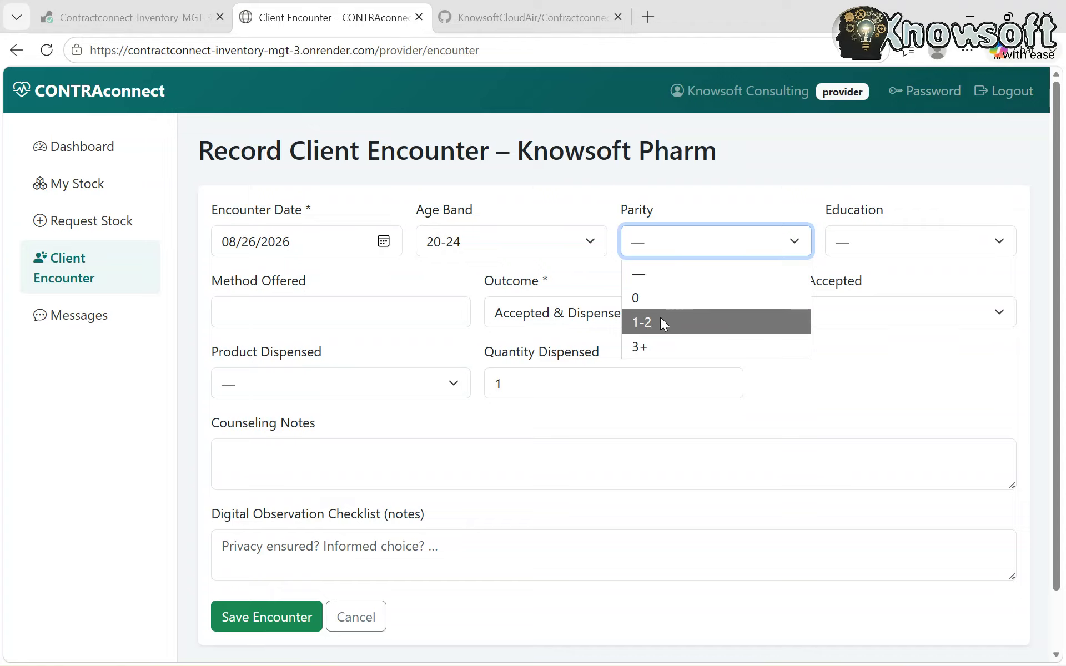
{"action": "left_click", "coordinate": [664, 324]}
{"action": "left_click", "coordinate": [902, 232]}
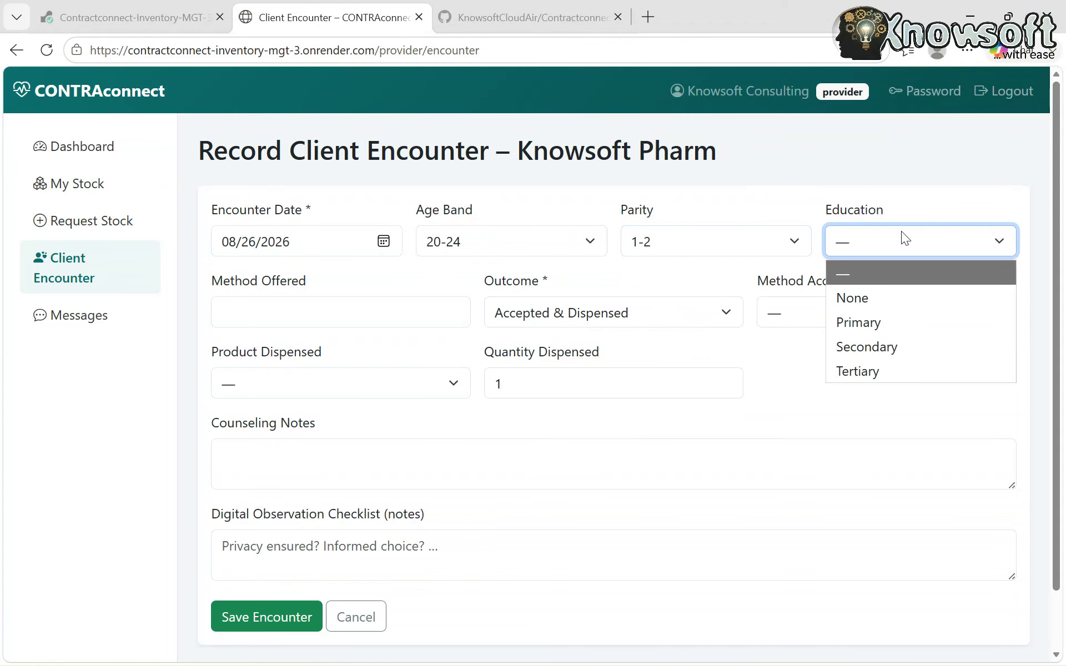
{"action": "left_click", "coordinate": [884, 373]}
- Record Combined Oral Contraceptive offered, Accepted & Dispensed outcome, and Injectable (DMPA) as method accepted
{"action": "left_click", "coordinate": [311, 312]}
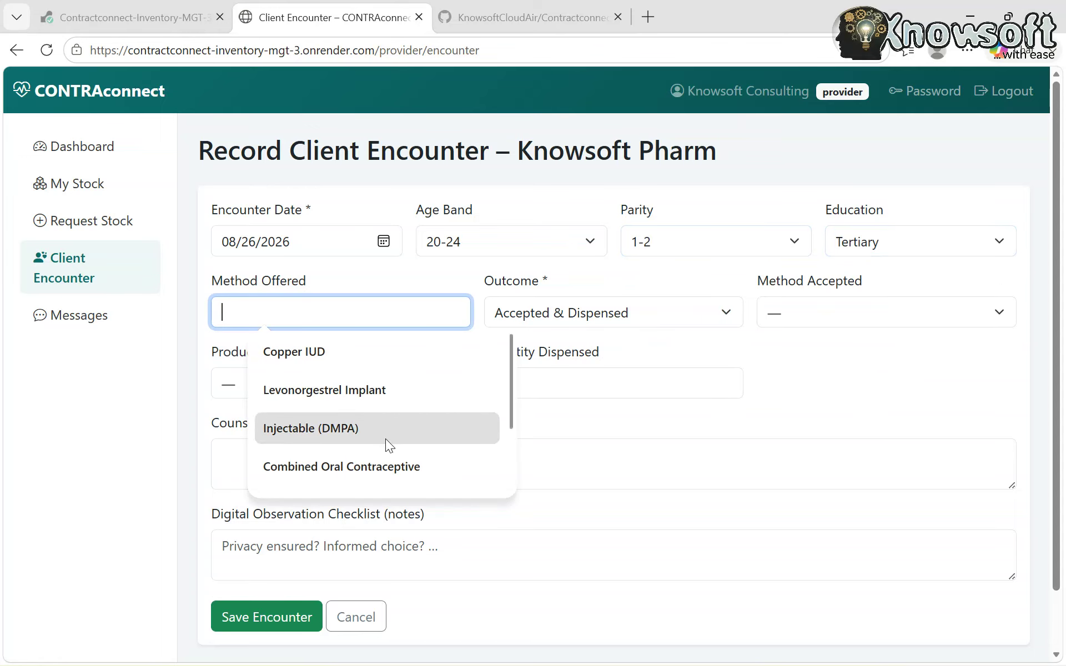
{"action": "left_click", "coordinate": [364, 468]}
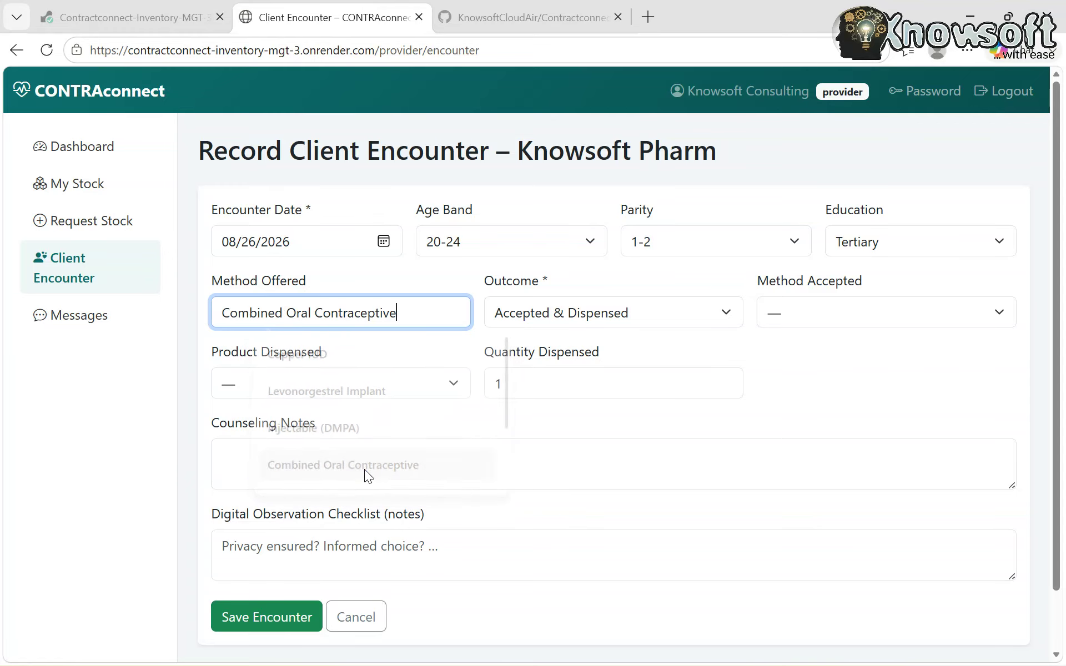
{"action": "left_click", "coordinate": [614, 313]}
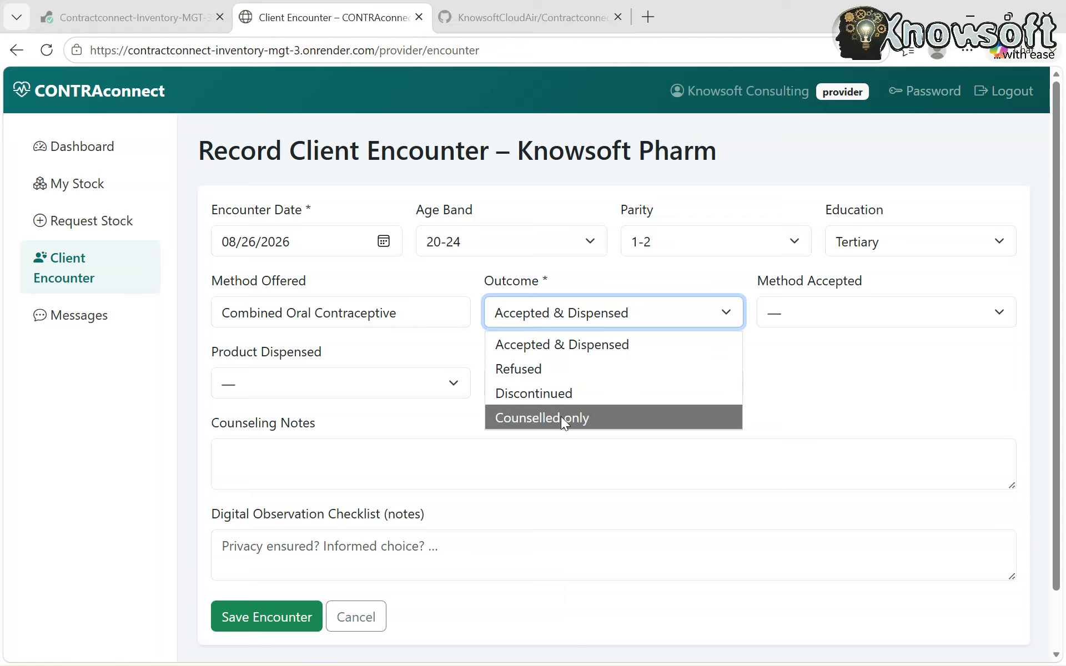
{"action": "left_click", "coordinate": [576, 344]}
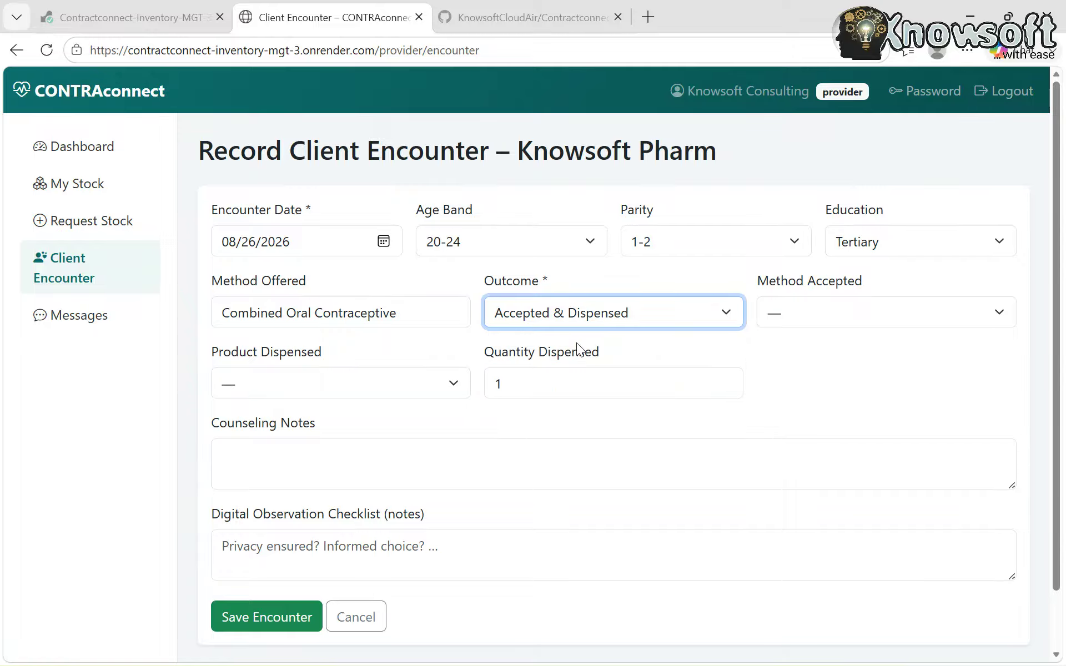
{"action": "left_click", "coordinate": [861, 314]}
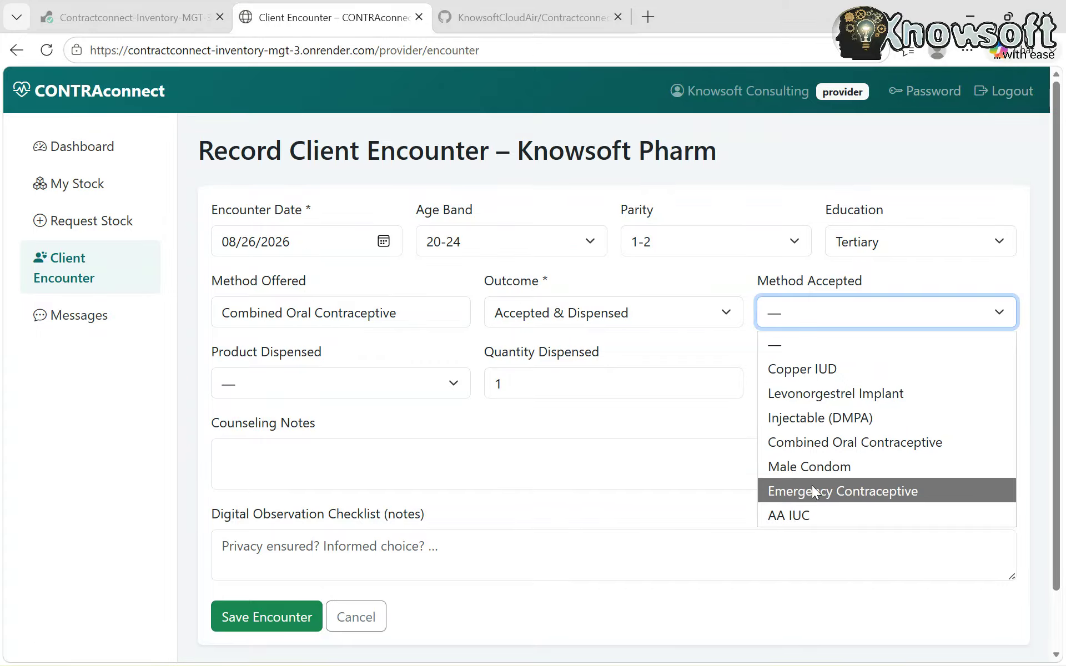
{"action": "left_click", "coordinate": [827, 465]}
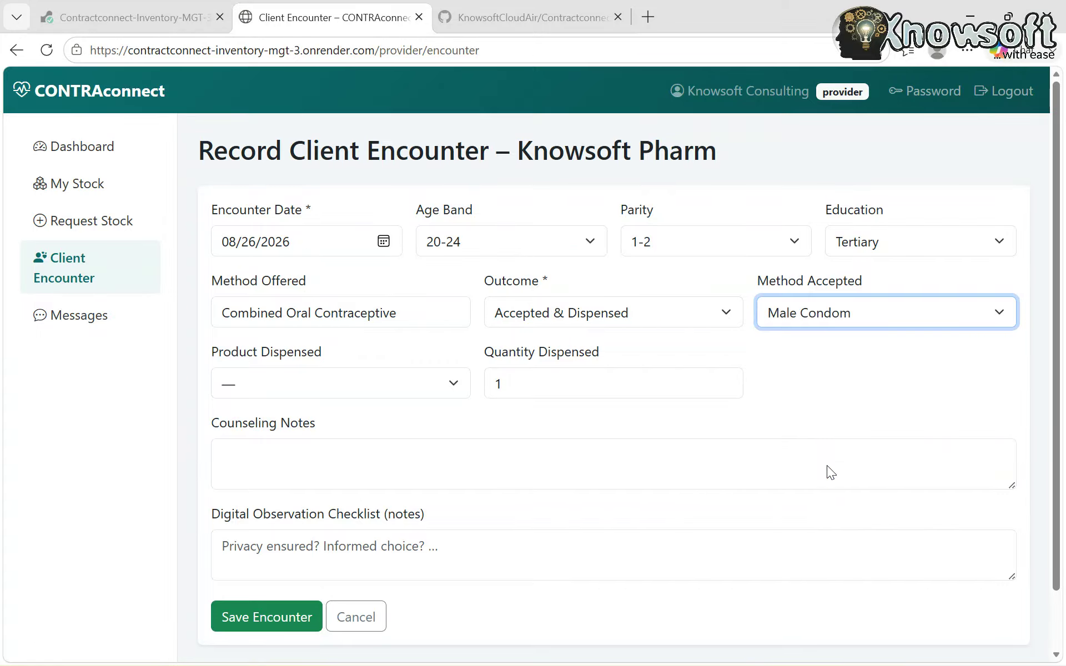
{"action": "left_click", "coordinate": [834, 314]}
{"action": "left_click", "coordinate": [829, 421]}
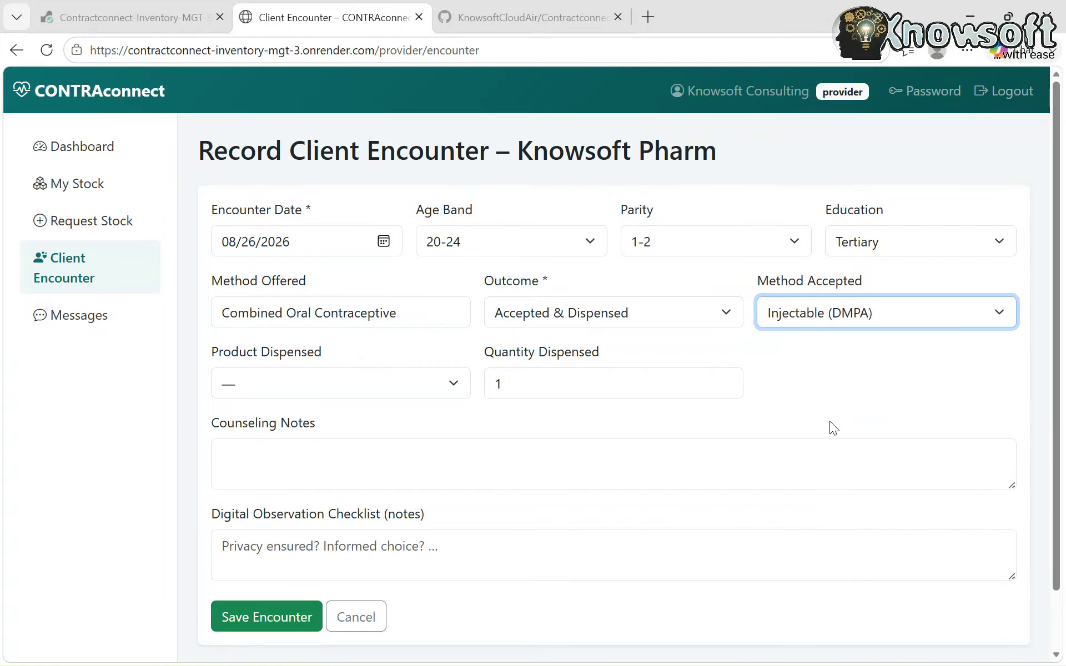
- Set the product dispensed to AA IUC with quantity 5
{"action": "left_click", "coordinate": [288, 384]}
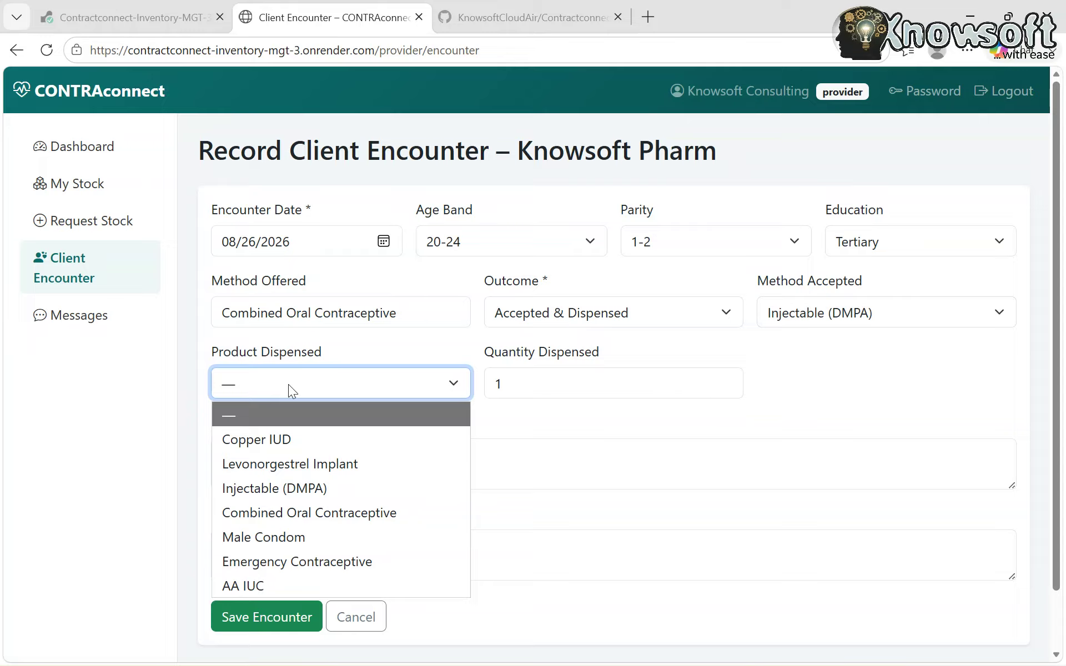
{"action": "left_click", "coordinate": [284, 538]}
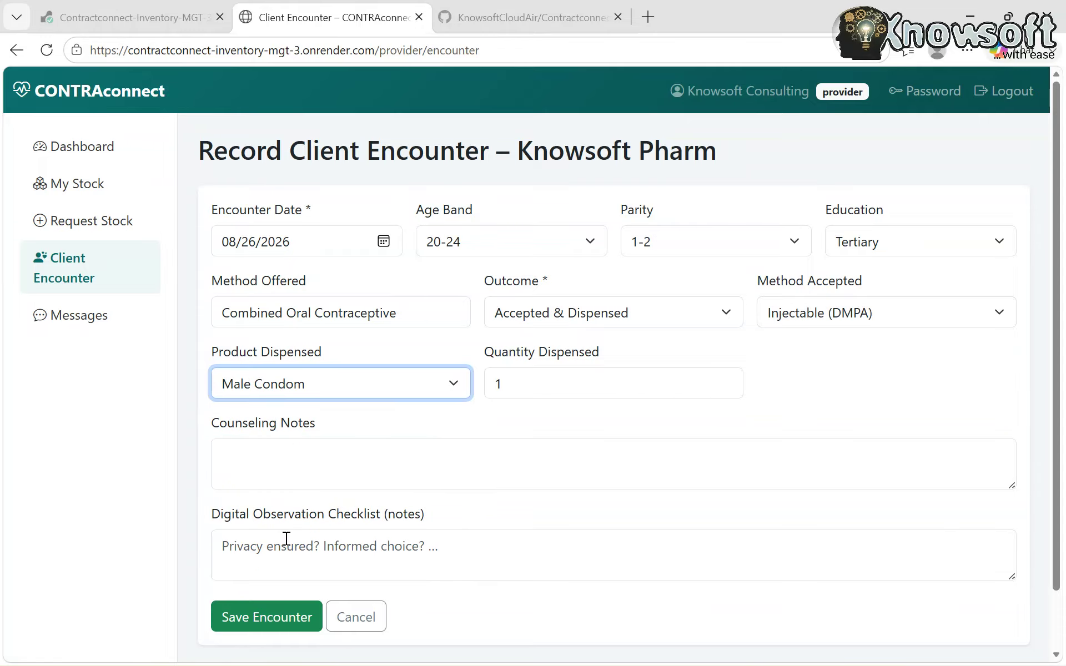
{"action": "left_click", "coordinate": [333, 381]}
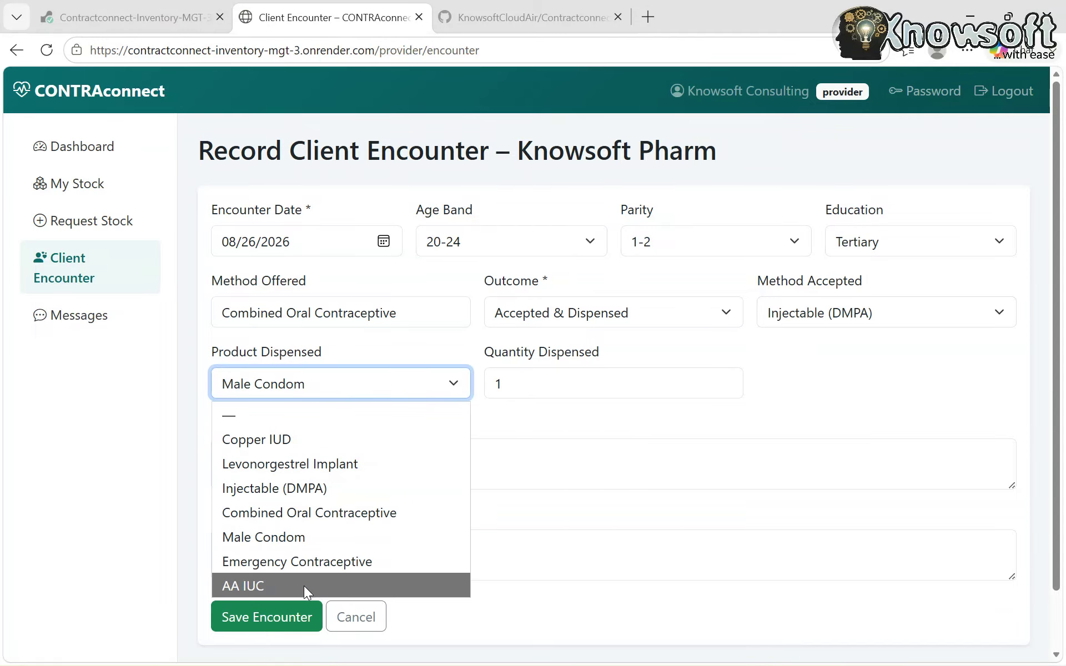
{"action": "left_click", "coordinate": [275, 579]}
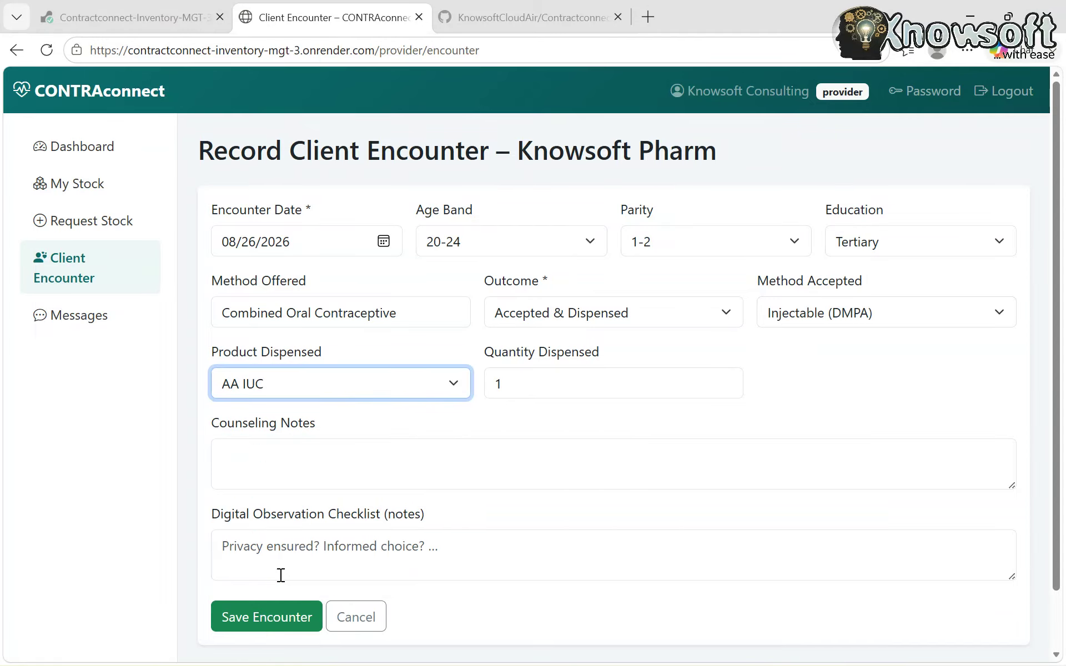
{"action": "left_click", "coordinate": [527, 383]}
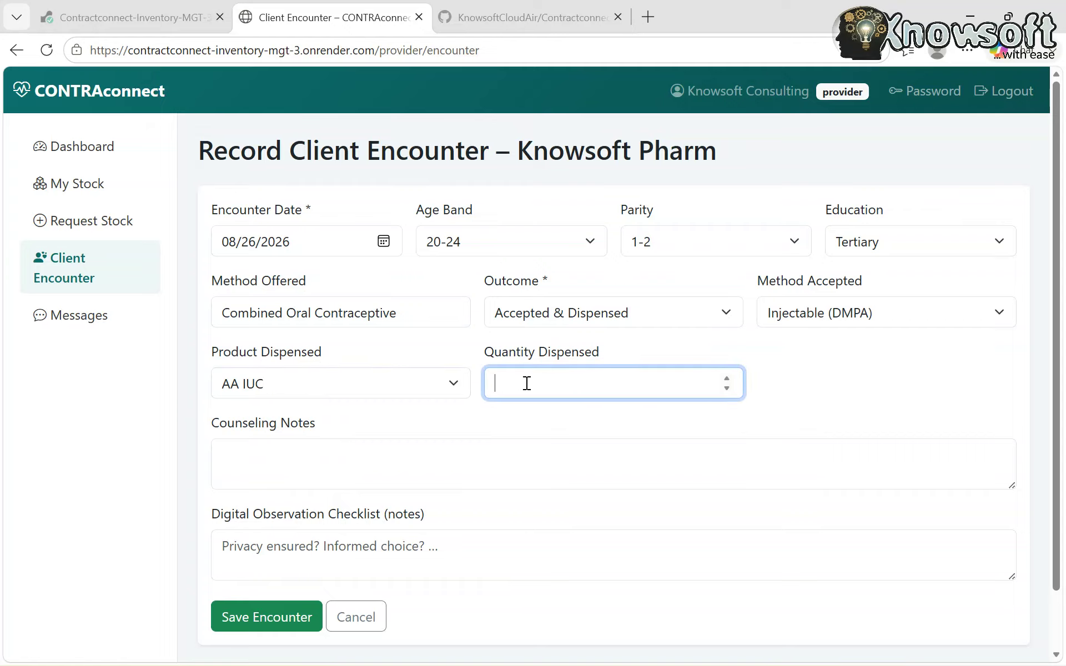
{"action": "type", "text": "5"}
- Write counselling notes 'everything Okay' and observation notes 'client needs special care'
{"action": "left_click", "coordinate": [316, 458]}
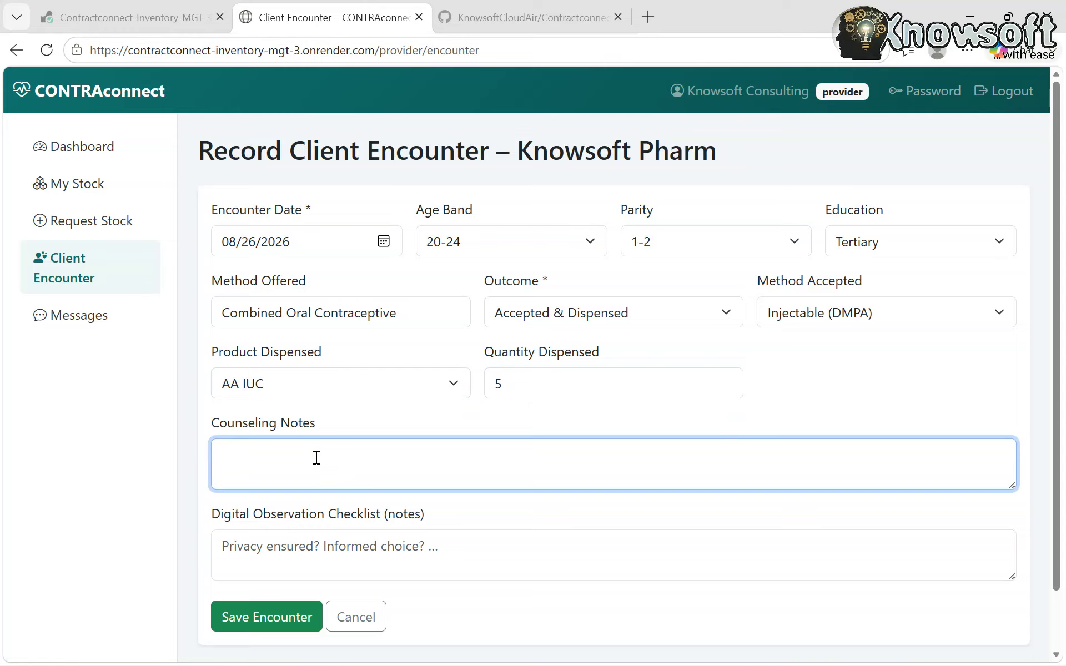
{"action": "type", "text": "everythin Okay"}
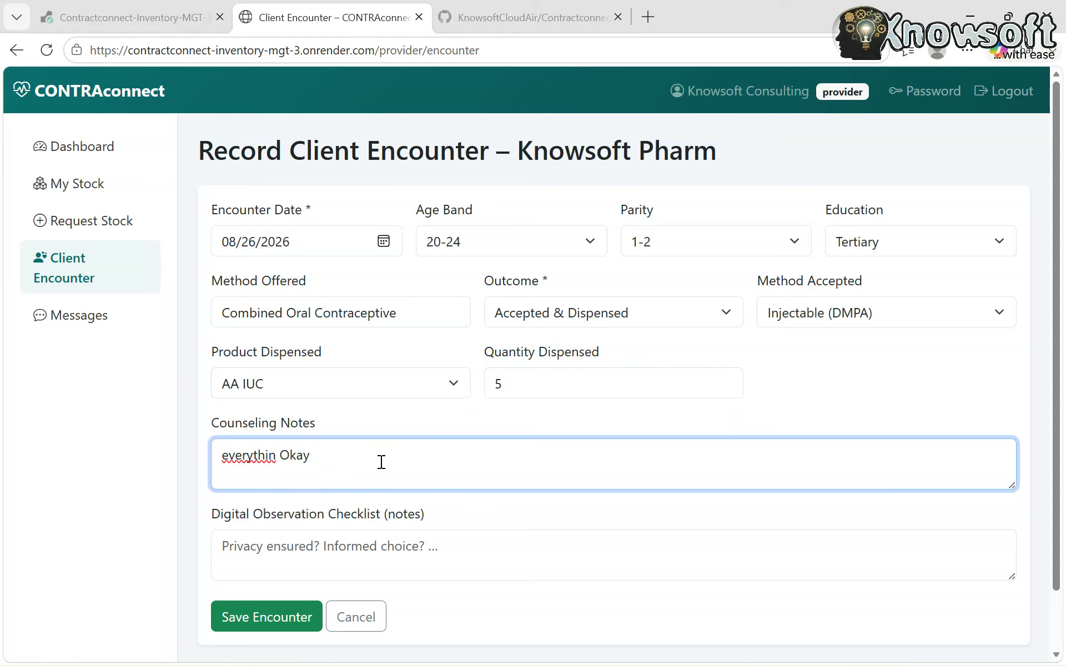
{"action": "left_click", "coordinate": [277, 456]}
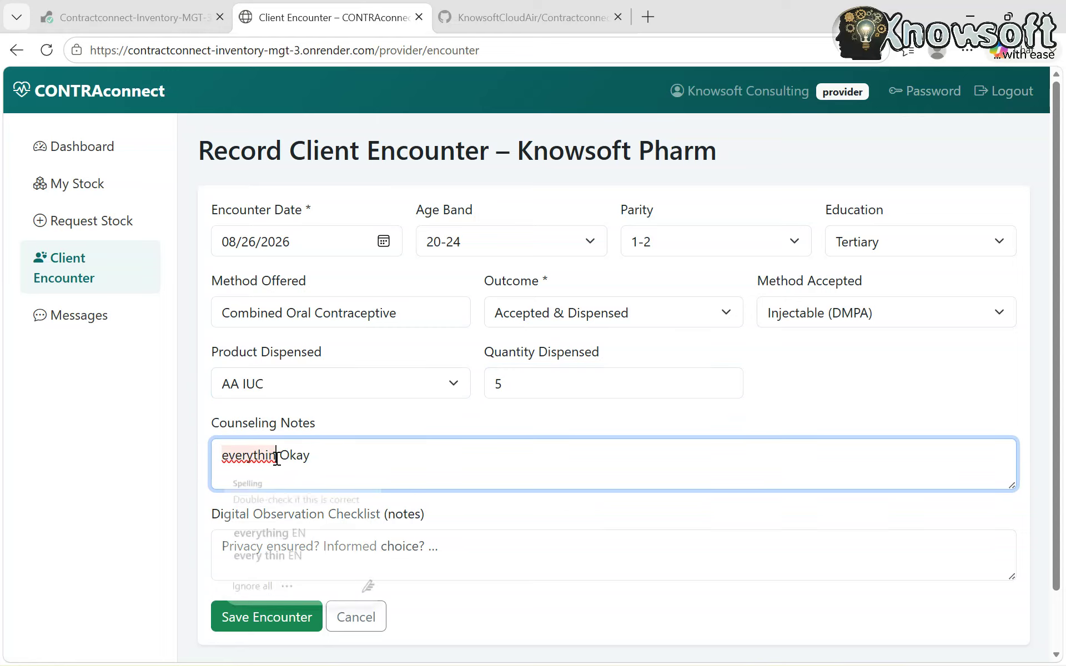
{"action": "type", "text": "g"}
{"action": "scroll", "coordinate": [569, 536], "scroll_direction": "down", "scroll_amount": 2}
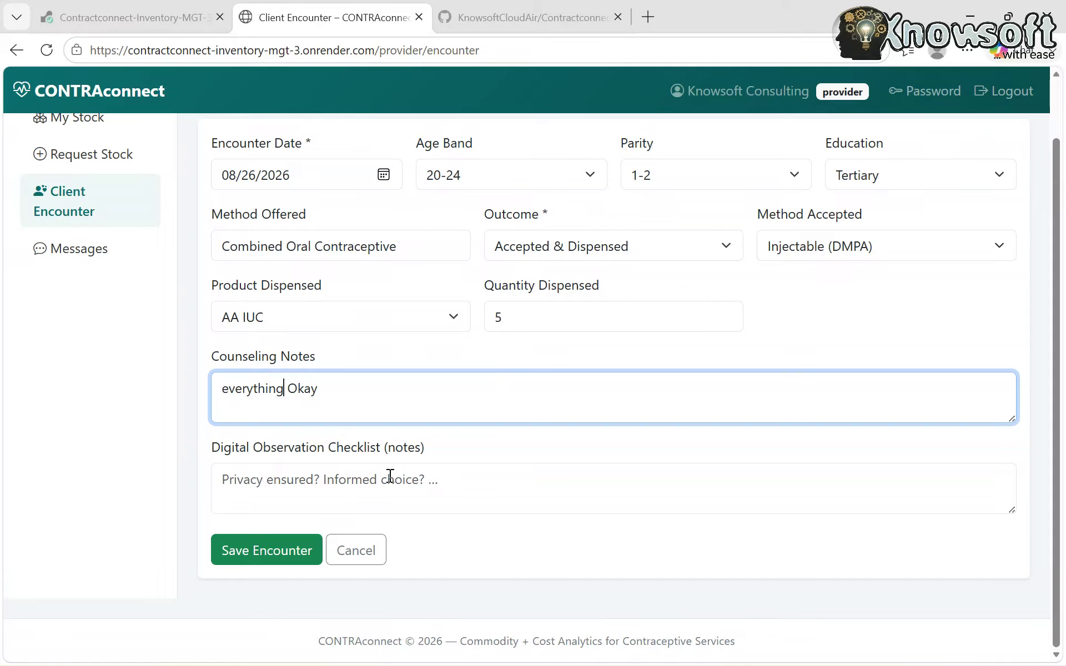
{"action": "left_click", "coordinate": [429, 480]}
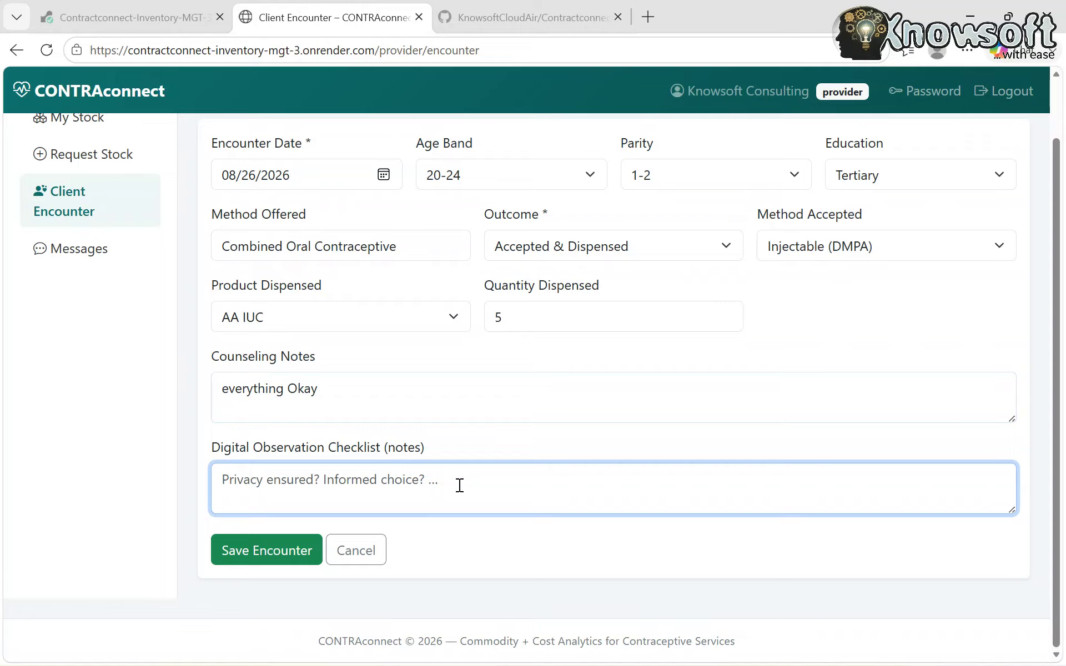
{"action": "type", "text": "pa"}
{"action": "key", "text": "BackSpace"}
{"action": "key", "text": "BackSpace"}
{"action": "type", "text": "client "}
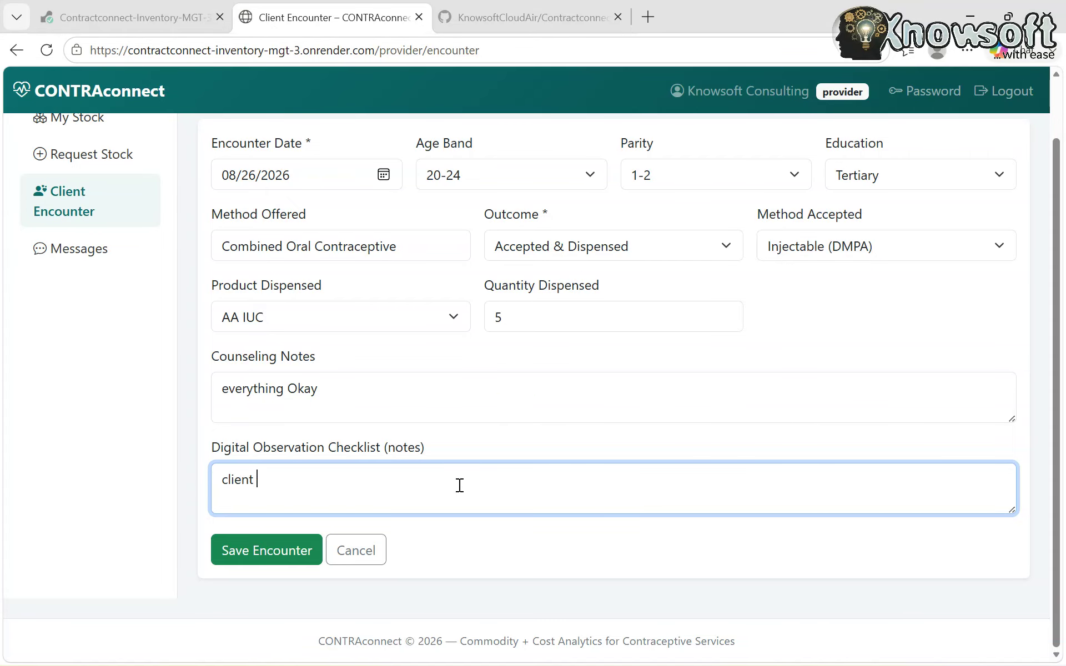
{"action": "type", "text": "needs special care"}
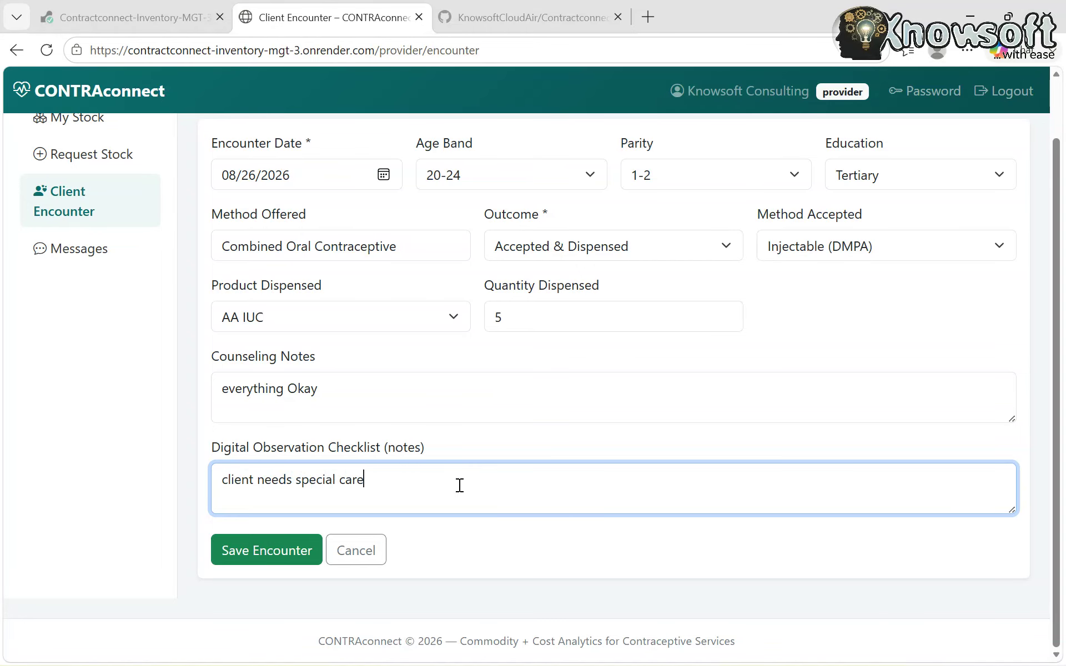
- Review the completed encounter form and save the encounter
{"action": "scroll", "coordinate": [554, 481], "scroll_direction": "up", "scroll_amount": 1}
{"action": "scroll", "coordinate": [554, 481], "scroll_direction": "down", "scroll_amount": 1}
{"action": "scroll", "coordinate": [464, 351], "scroll_direction": "up", "scroll_amount": 1}
{"action": "scroll", "coordinate": [464, 351], "scroll_direction": "down", "scroll_amount": 1}
{"action": "left_click", "coordinate": [267, 551]}
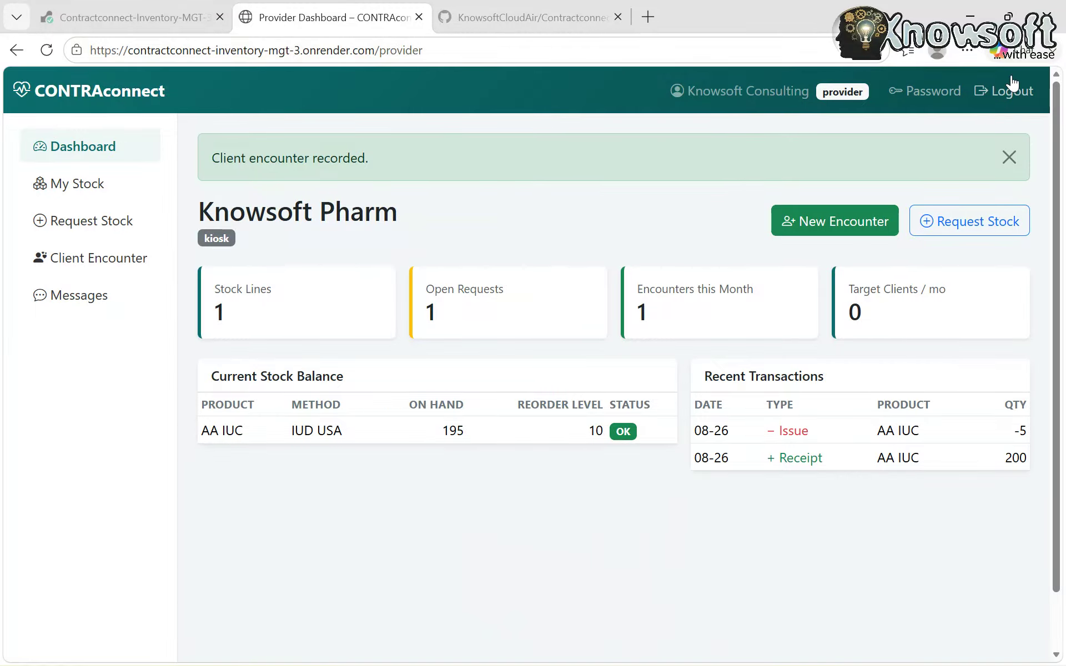
- Log out of the Knowsoft Pharm provider account from the header
{"action": "left_click", "coordinate": [1009, 100]}
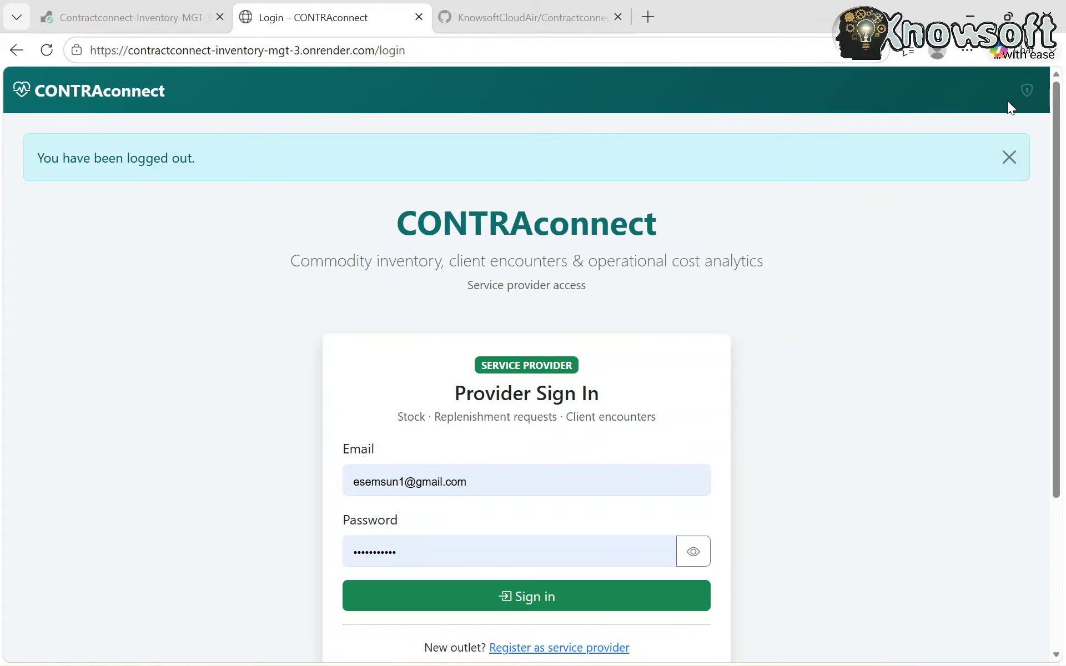
- Sign in to the restricted admin area with the saved administrator login
{"action": "left_click", "coordinate": [1026, 91]}
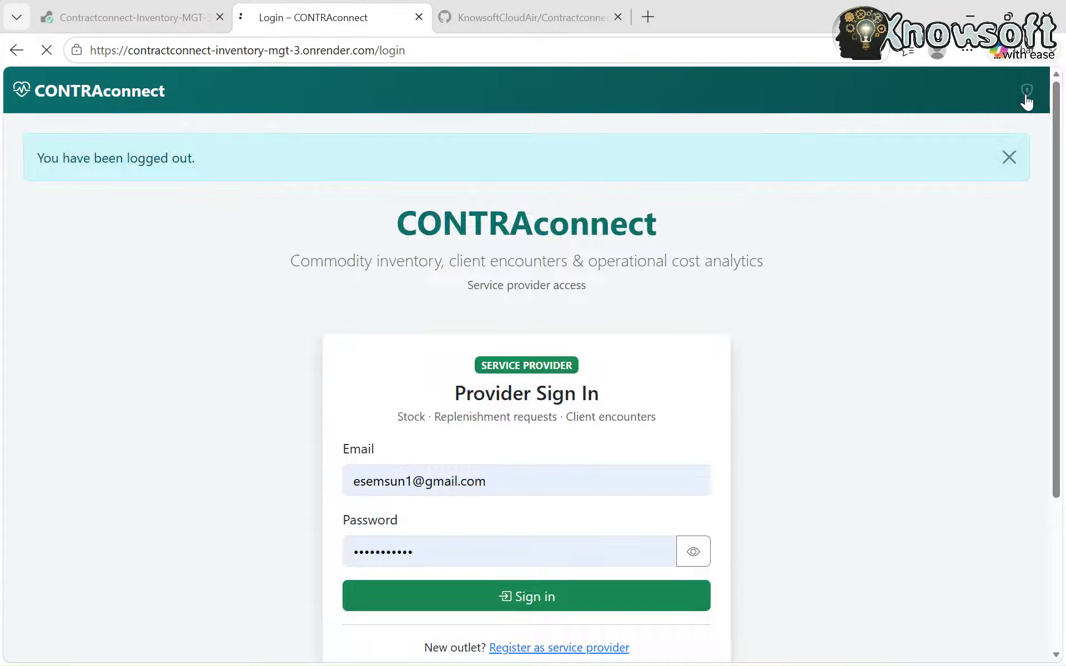
{"action": "left_click", "coordinate": [506, 346]}
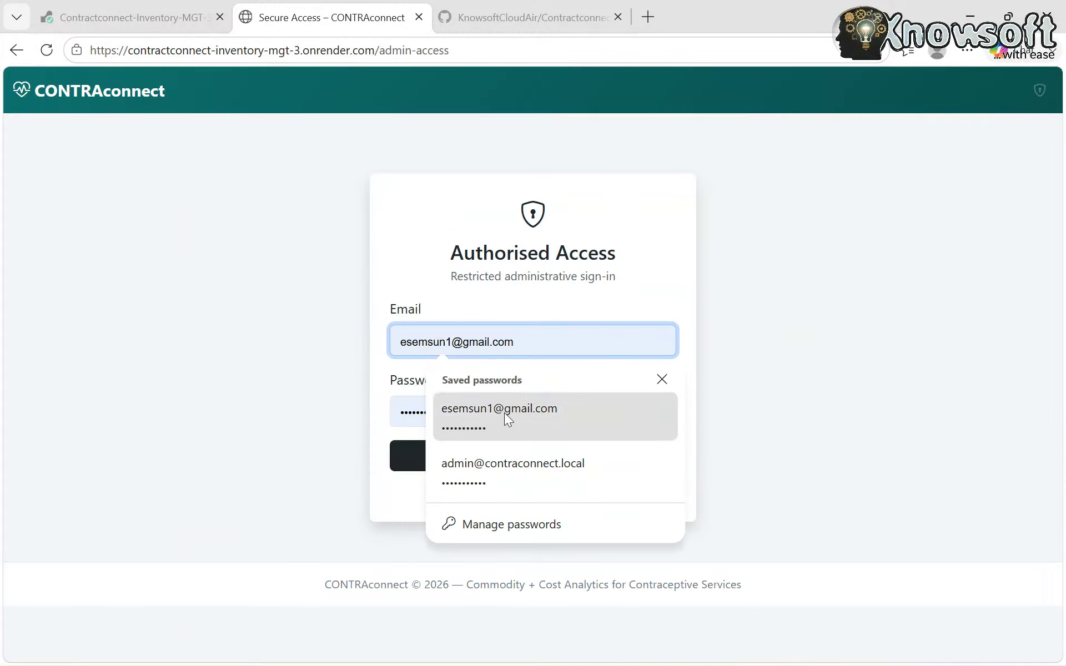
{"action": "left_click", "coordinate": [508, 460]}
{"action": "left_click", "coordinate": [486, 468]}
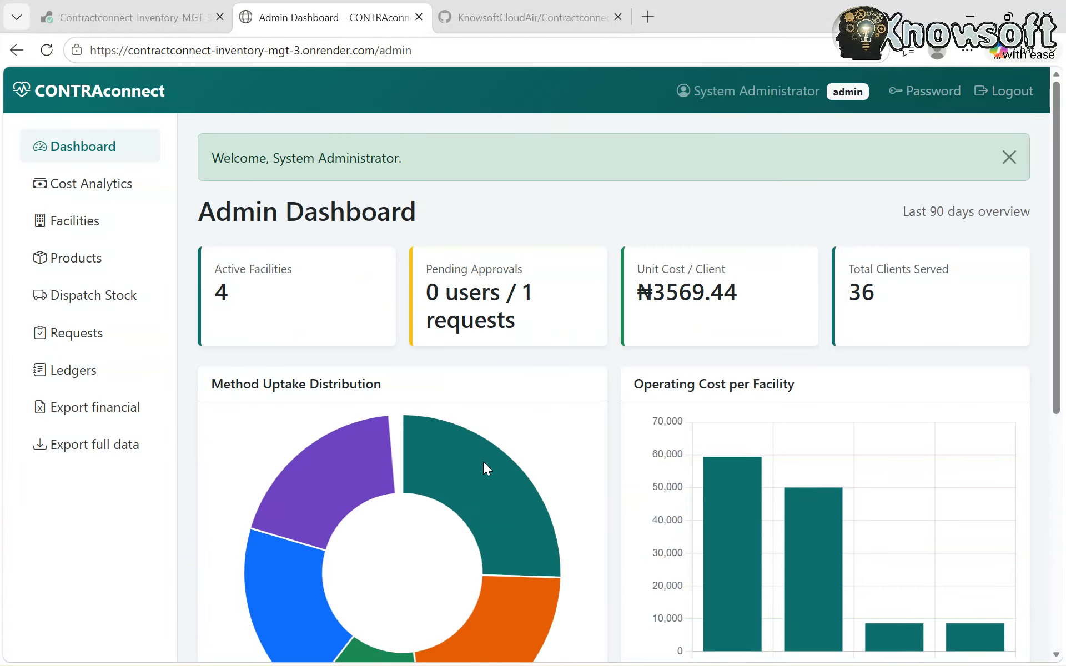
- Look over the Admin Dashboard's uptake and operating cost charts, then go to Facilities
{"action": "scroll", "coordinate": [555, 469], "scroll_direction": "down", "scroll_amount": 4}
{"action": "scroll", "coordinate": [556, 466], "scroll_direction": "down", "scroll_amount": 1}
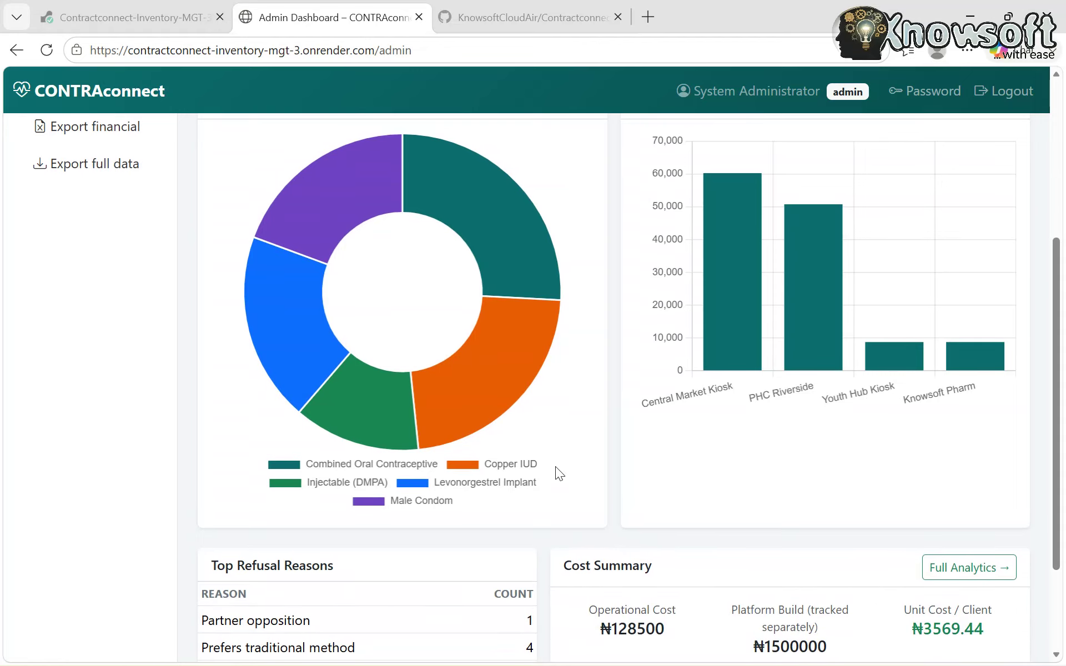
{"action": "mouse_move", "coordinate": [984, 364]}
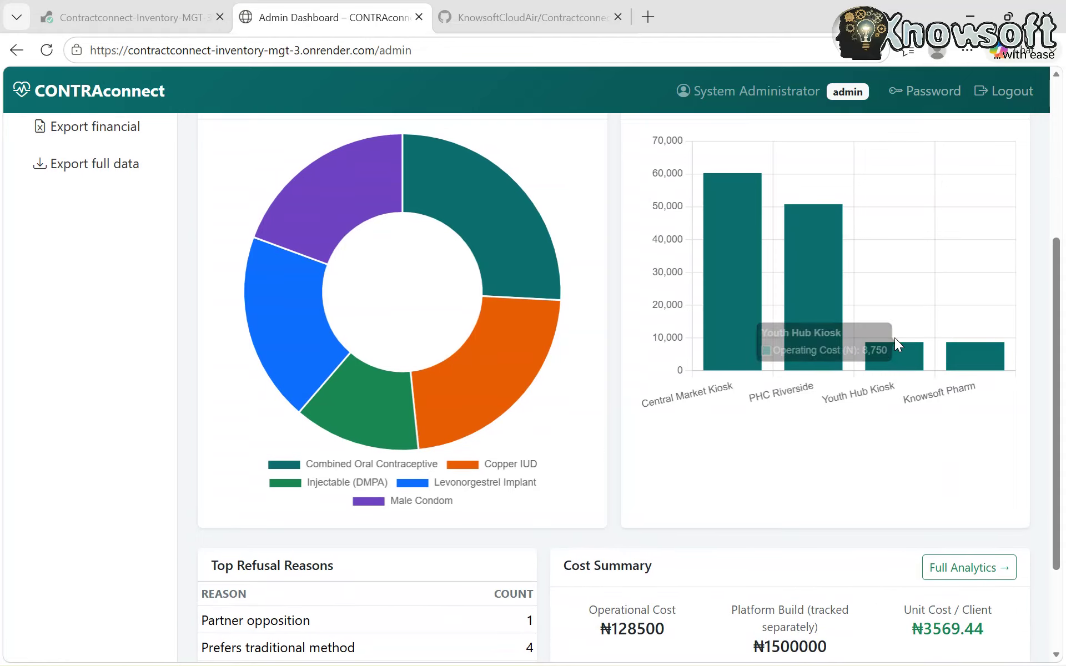
{"action": "scroll", "coordinate": [142, 276], "scroll_direction": "up", "scroll_amount": 5}
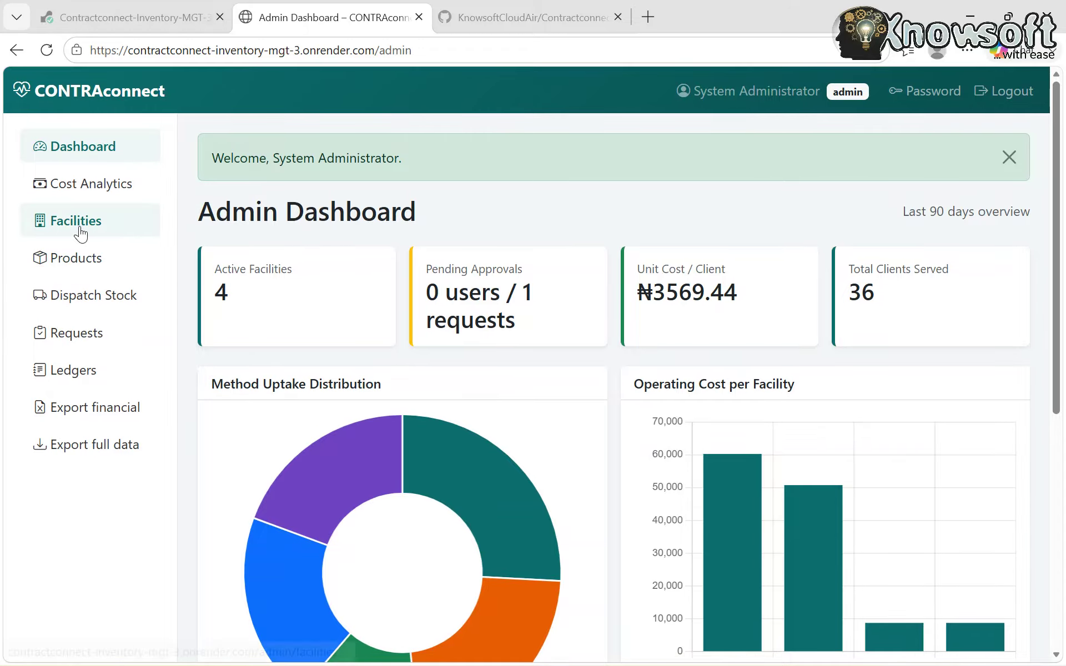
{"action": "left_click", "coordinate": [80, 233]}
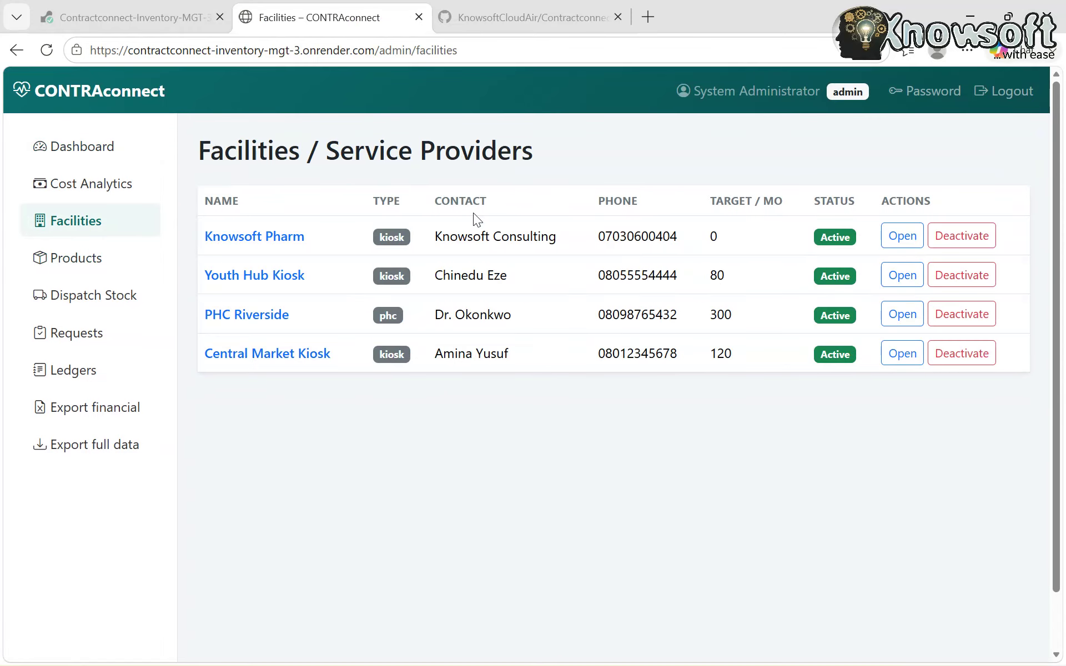
{"action": "left_click", "coordinate": [902, 236]}
{"action": "scroll", "coordinate": [766, 447], "scroll_direction": "down", "scroll_amount": 4}
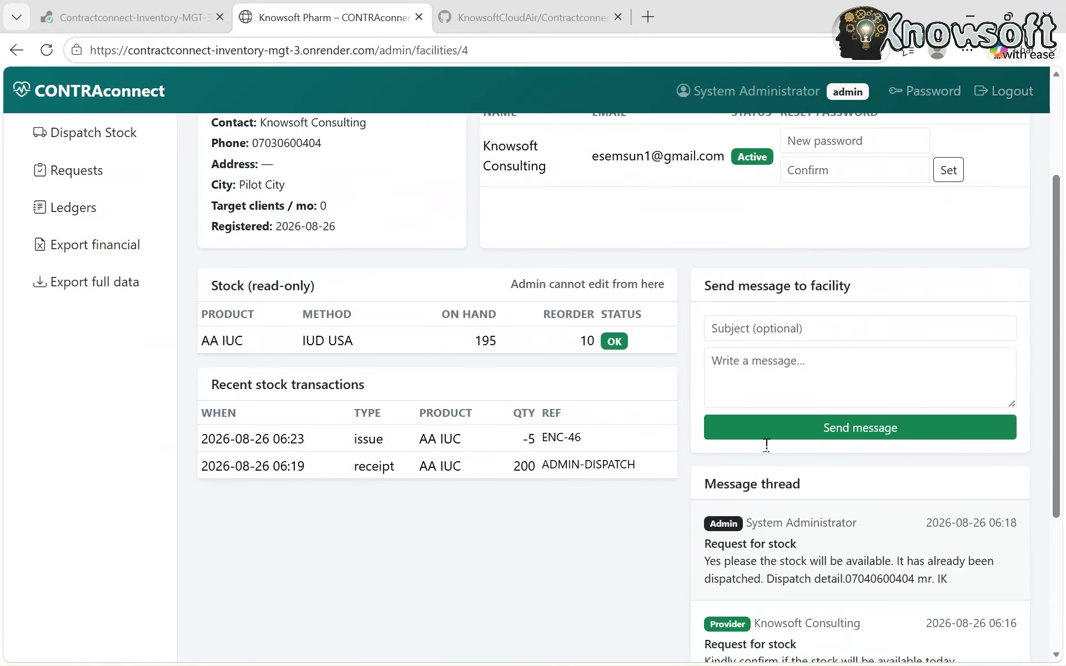
{"action": "scroll", "coordinate": [766, 447], "scroll_direction": "up", "scroll_amount": 1}
{"action": "scroll", "coordinate": [765, 444], "scroll_direction": "down", "scroll_amount": 1}
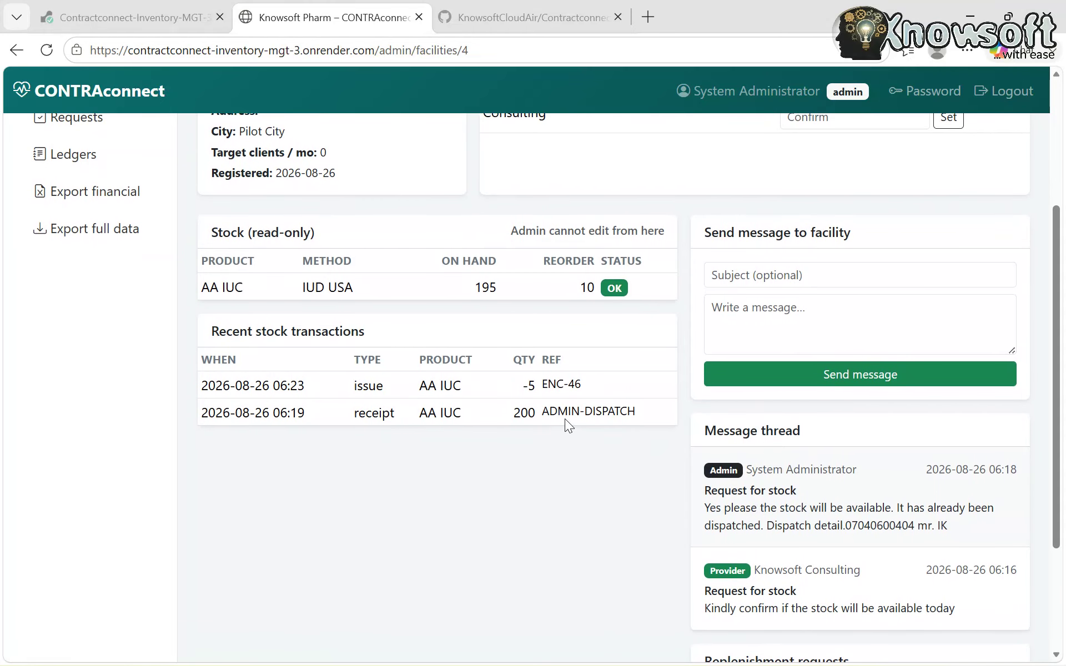
{"action": "scroll", "coordinate": [392, 422], "scroll_direction": "up", "scroll_amount": 1}
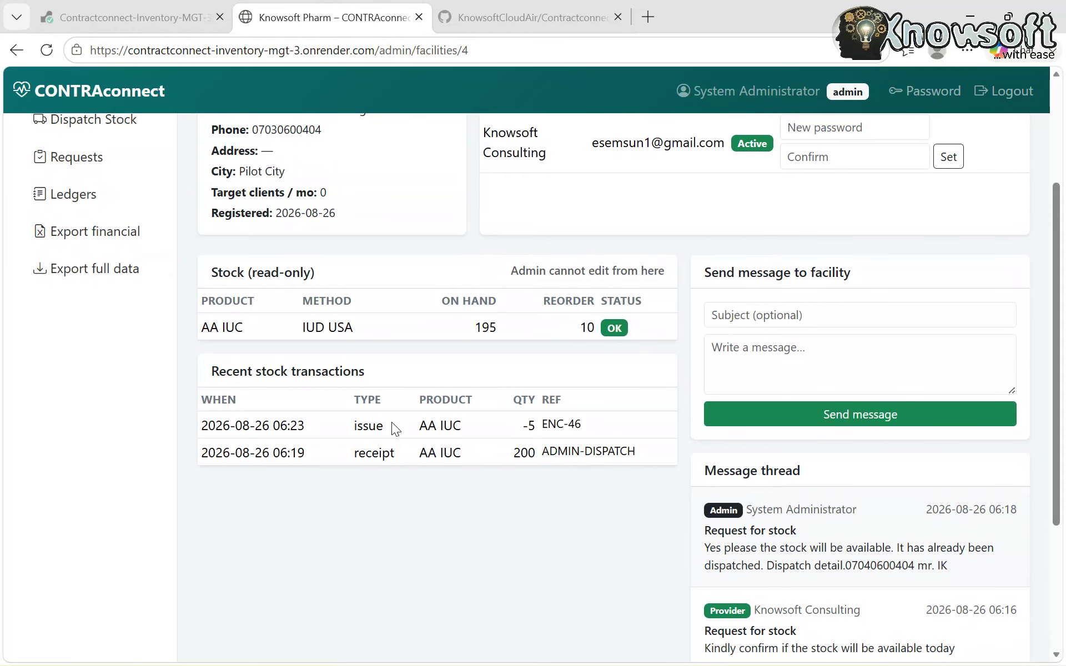
{"action": "scroll", "coordinate": [392, 422], "scroll_direction": "down", "scroll_amount": 2}
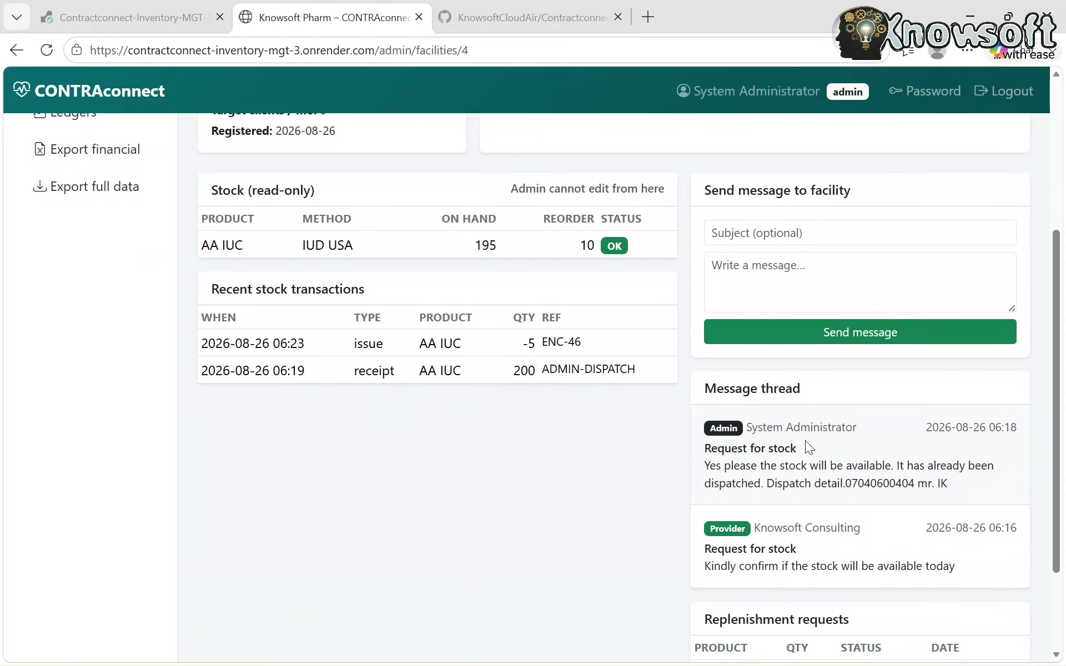
{"action": "scroll", "coordinate": [783, 403], "scroll_direction": "up", "scroll_amount": 2}
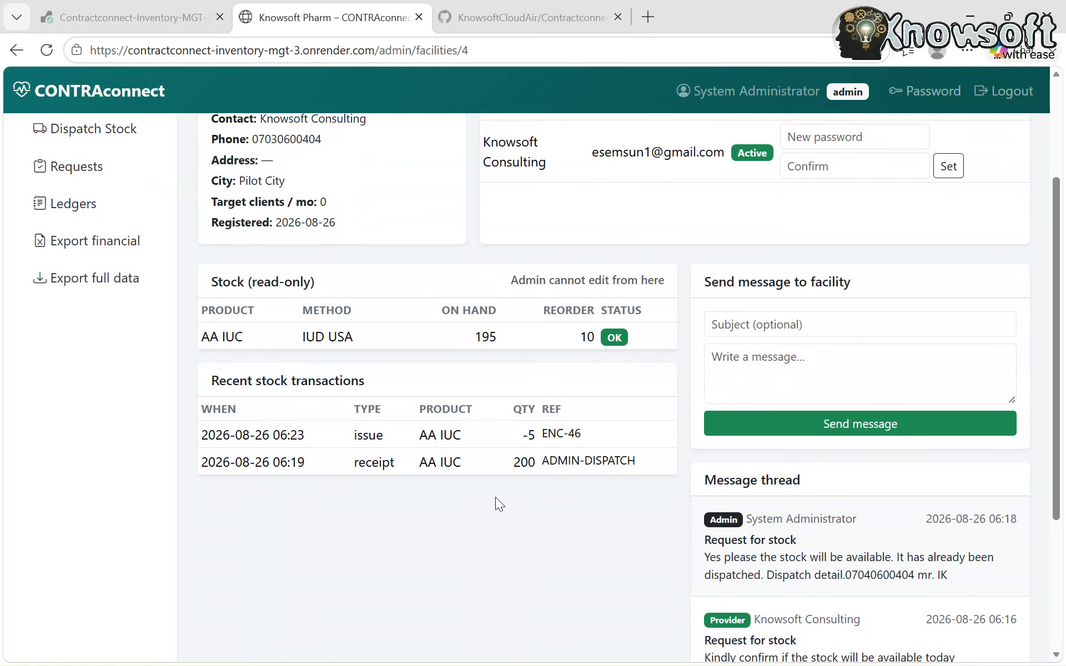
{"action": "scroll", "coordinate": [472, 507], "scroll_direction": "up", "scroll_amount": 1}
{"action": "scroll", "coordinate": [287, 498], "scroll_direction": "up", "scroll_amount": 2}
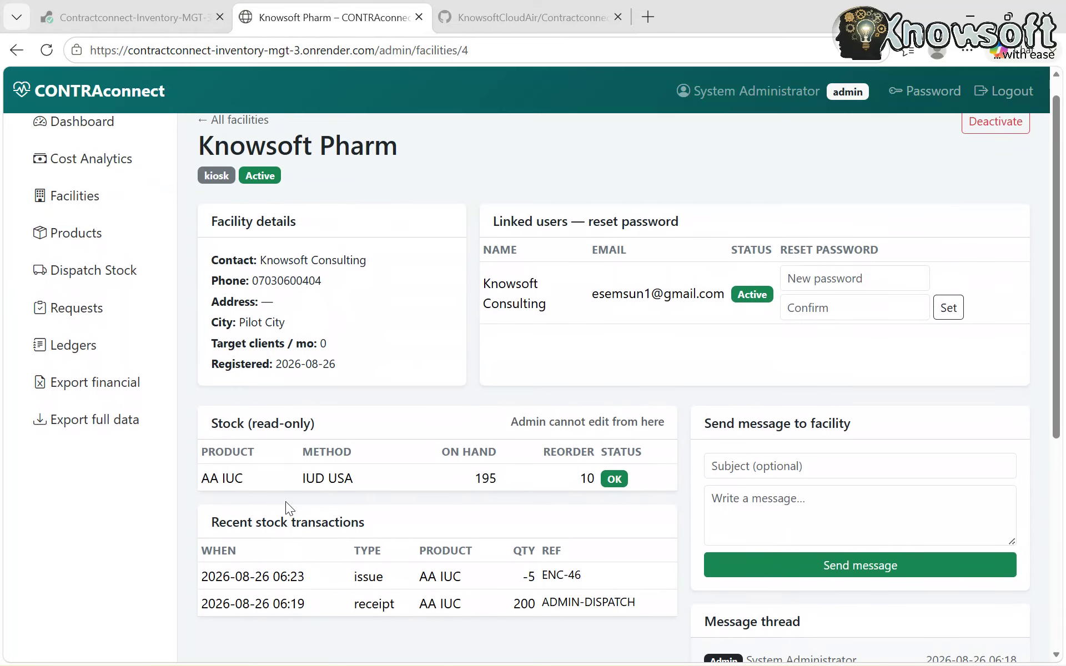
{"action": "scroll", "coordinate": [383, 493], "scroll_direction": "down", "scroll_amount": 1}
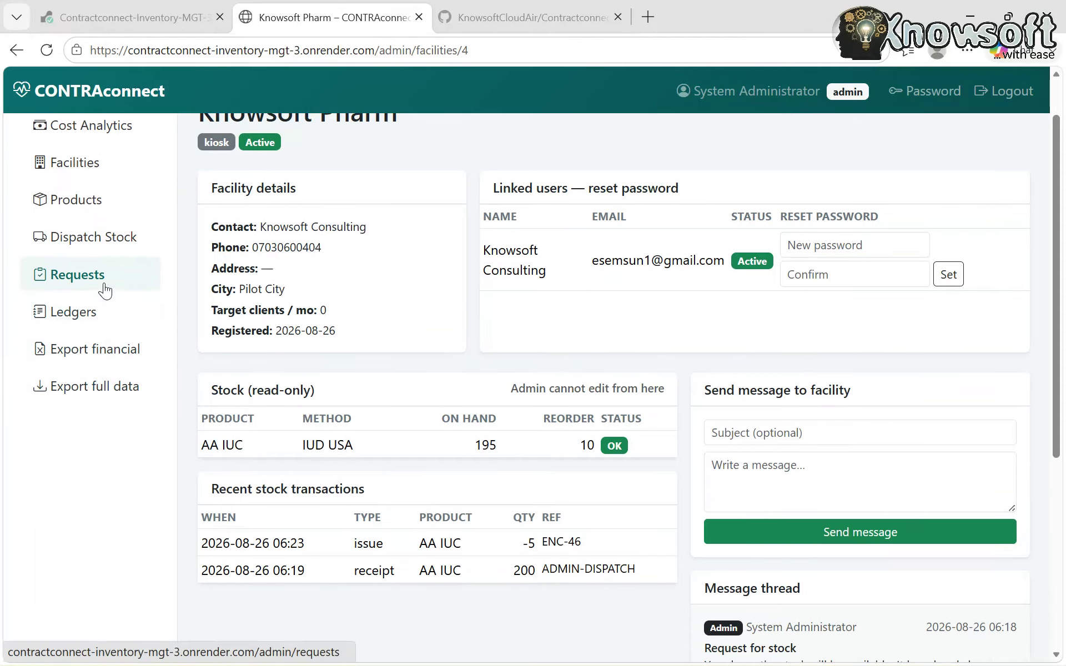
{"action": "scroll", "coordinate": [106, 290], "scroll_direction": "up", "scroll_amount": 1}
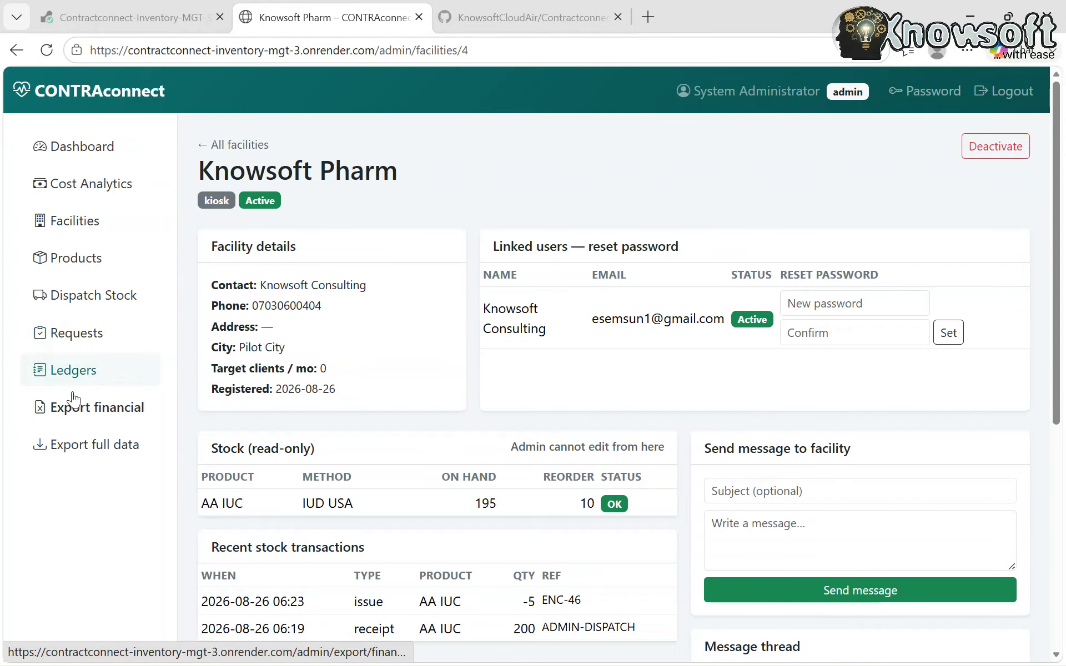
- Export the financial report, open it in Excel, and go to the Cost by Facility sheet
{"action": "left_click", "coordinate": [123, 417]}
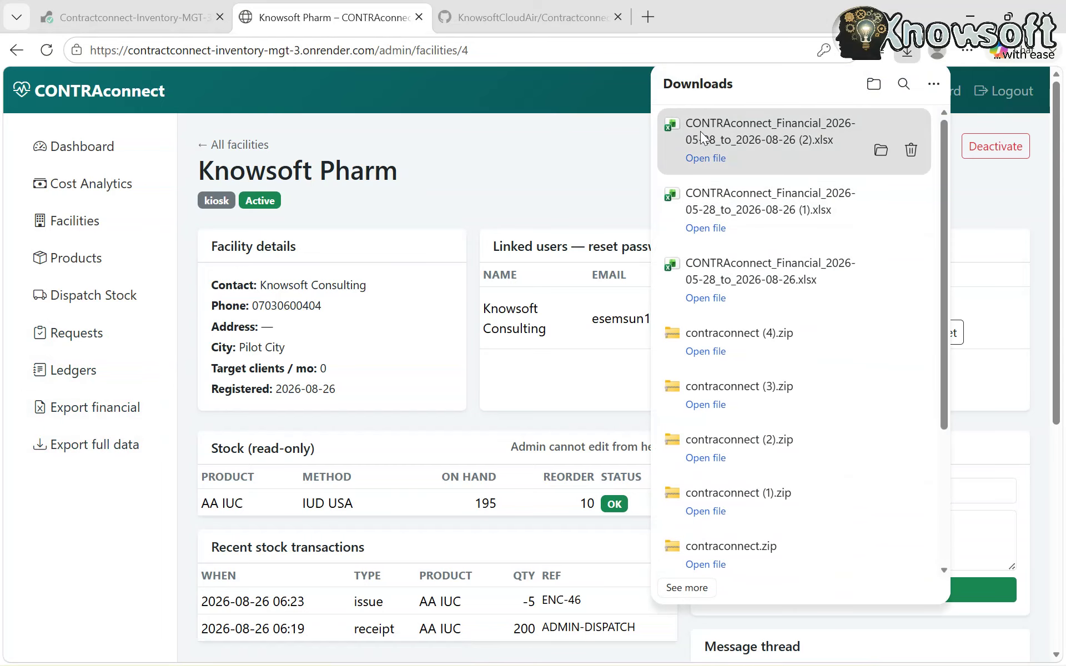
{"action": "left_click", "coordinate": [705, 159]}
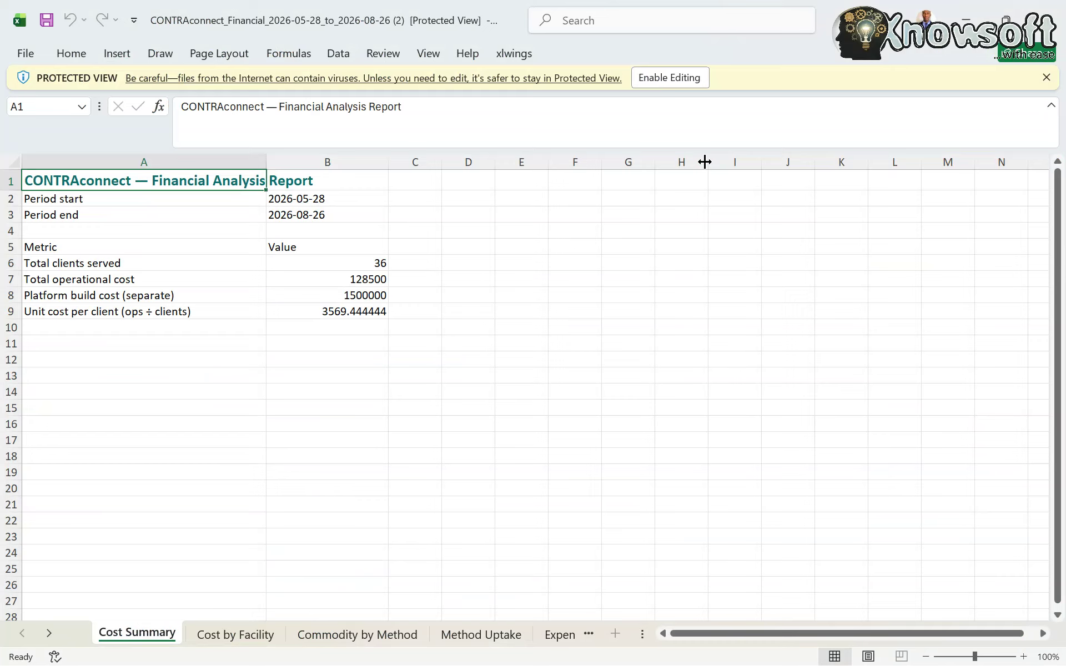
{"action": "scroll", "coordinate": [310, 349], "scroll_direction": "down", "scroll_amount": 1}
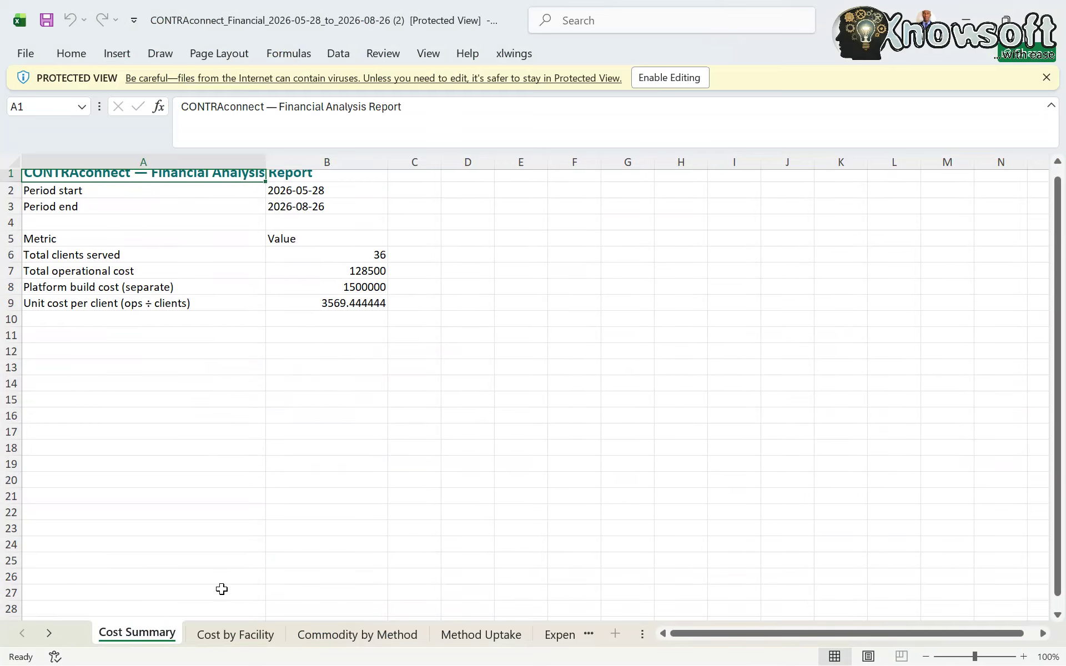
{"action": "left_click", "coordinate": [233, 635]}
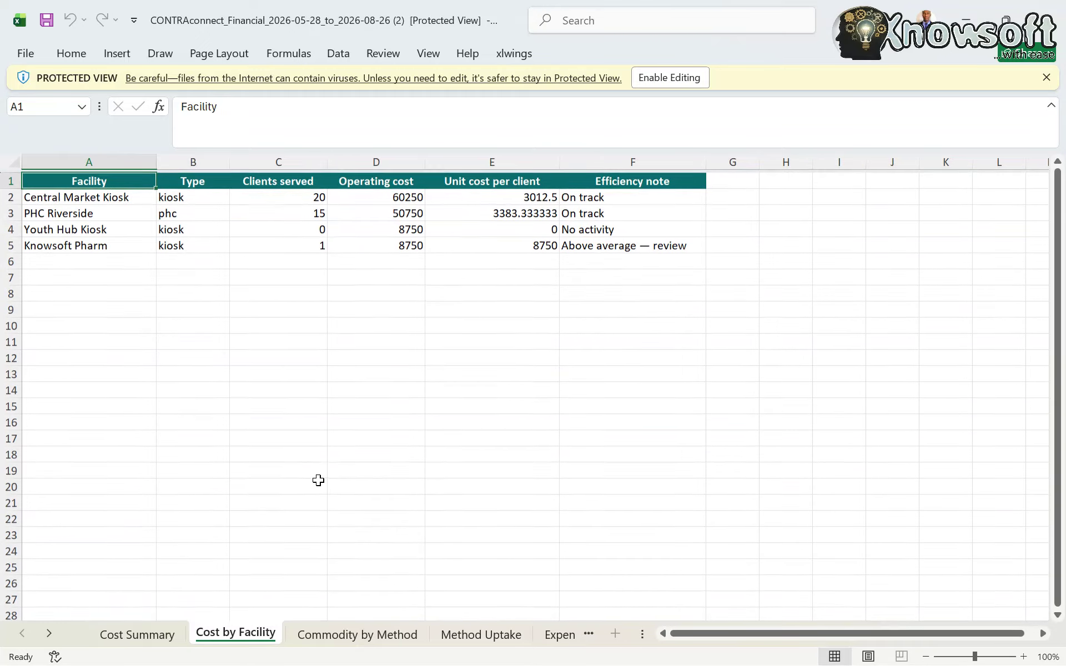
{"action": "scroll", "coordinate": [318, 480], "scroll_direction": "down", "scroll_amount": 1}
- Inspect Knowsoft Pharm's row: clients served, operating cost, unit cost and efficiency note
{"action": "left_click", "coordinate": [91, 240]}
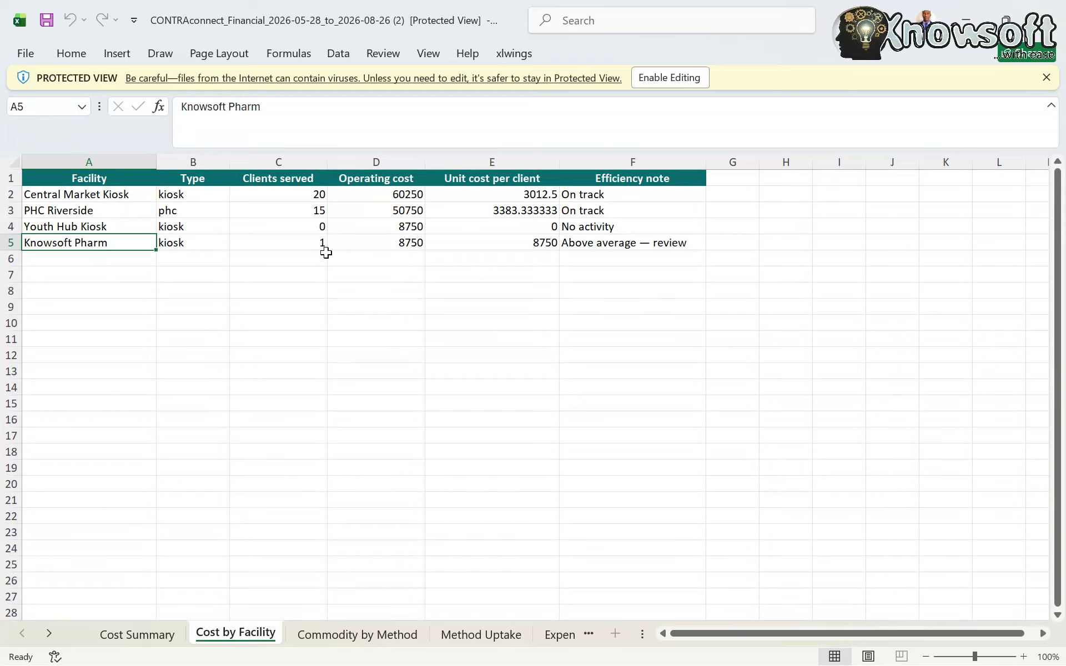
{"action": "left_click", "coordinate": [307, 244]}
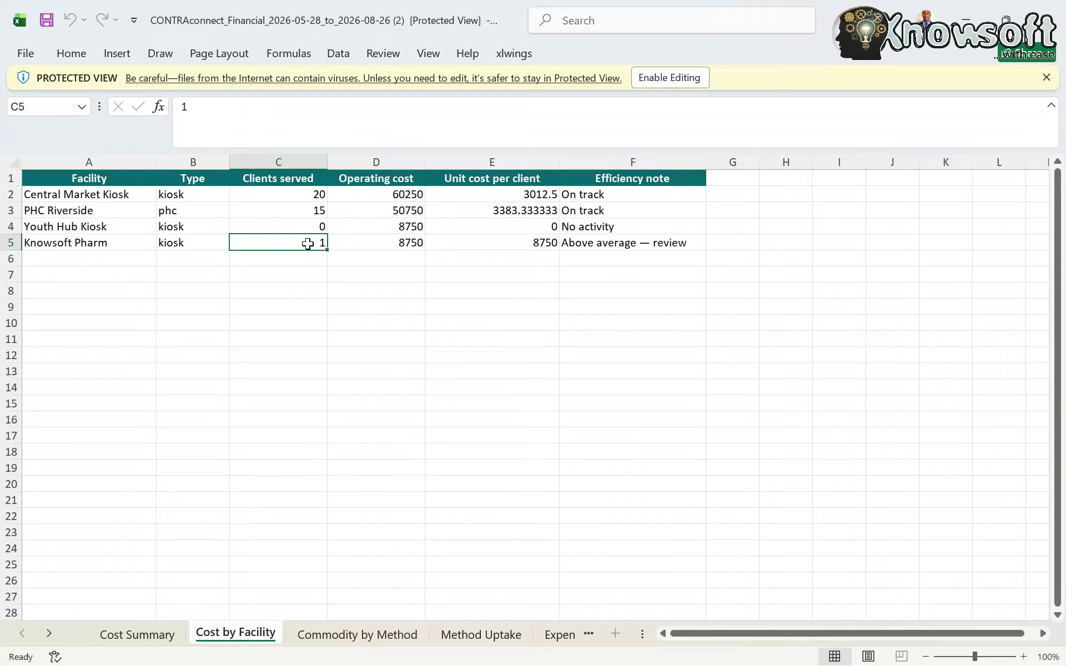
{"action": "left_click", "coordinate": [408, 244]}
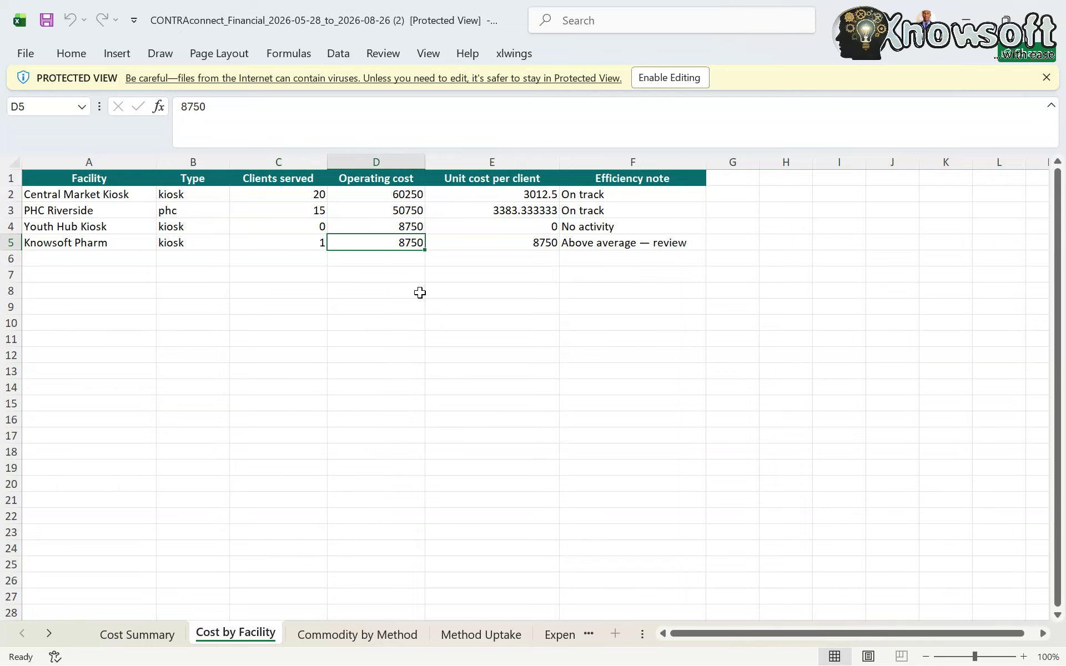
{"action": "left_click", "coordinate": [531, 243]}
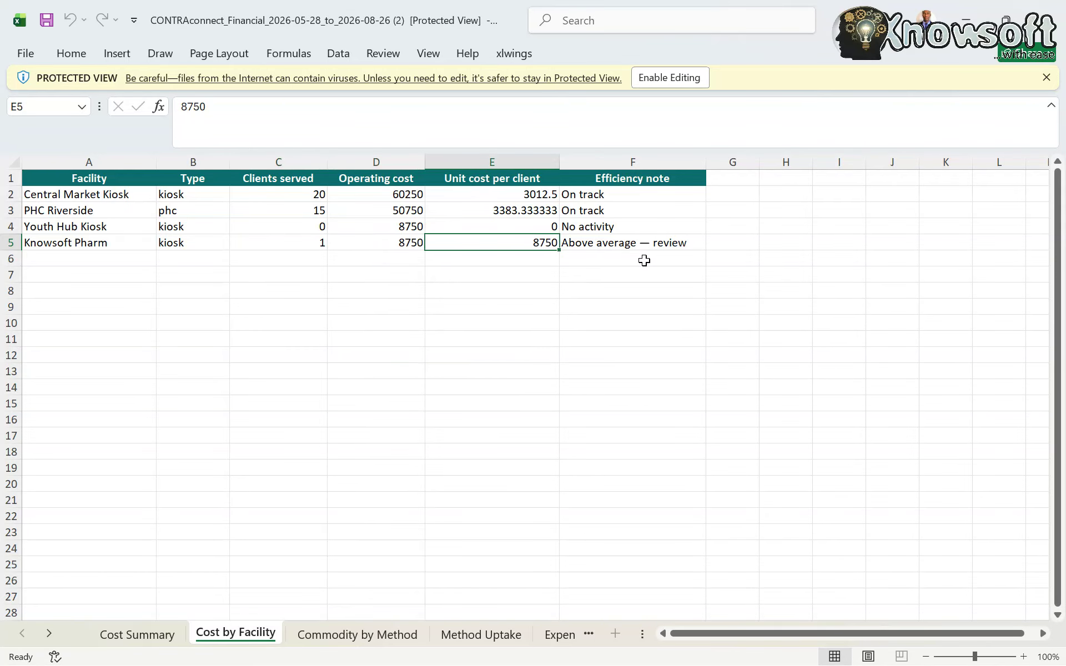
{"action": "left_click", "coordinate": [613, 241]}
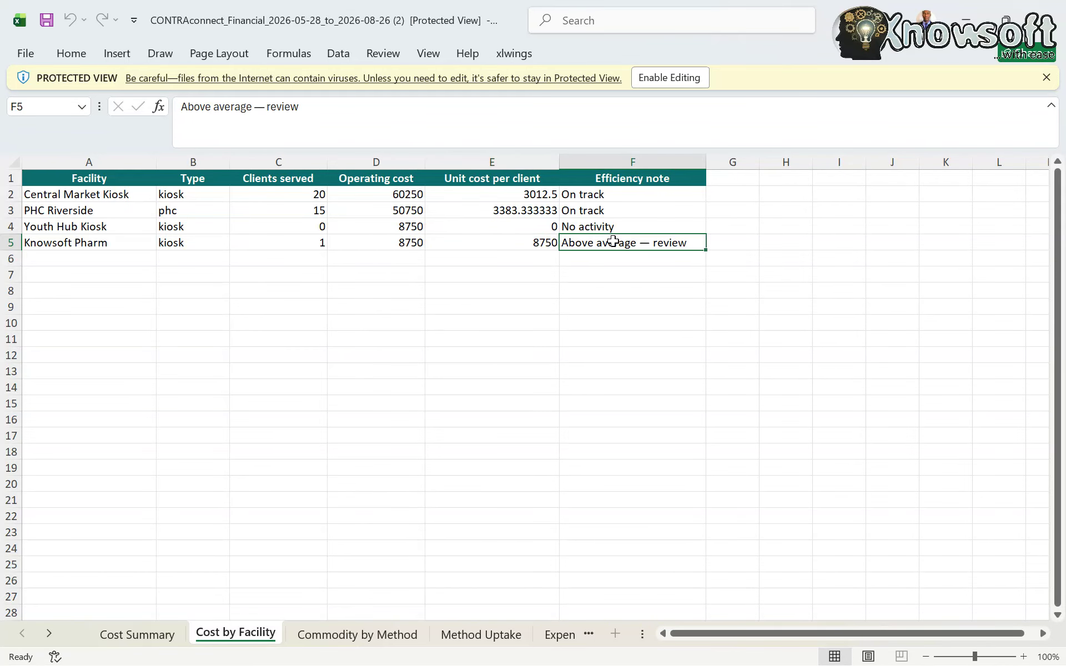
- Browse the Commodity by Method, Method Uptake and Expenditure Ledger sheets, then minimise Excel
{"action": "left_click", "coordinate": [357, 634]}
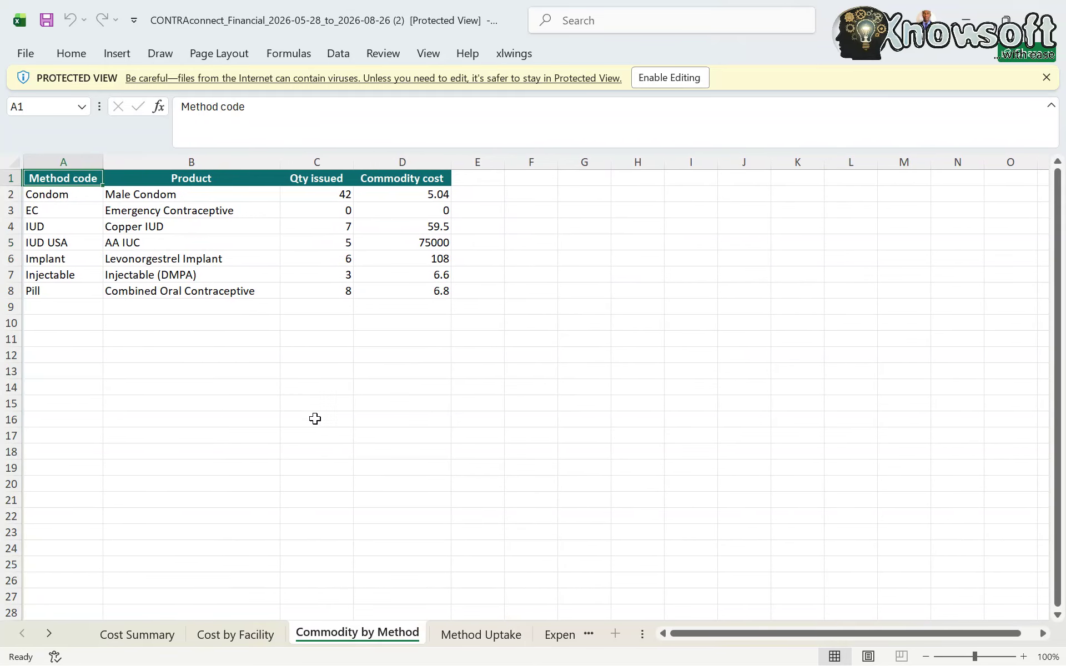
{"action": "left_click", "coordinate": [471, 637]}
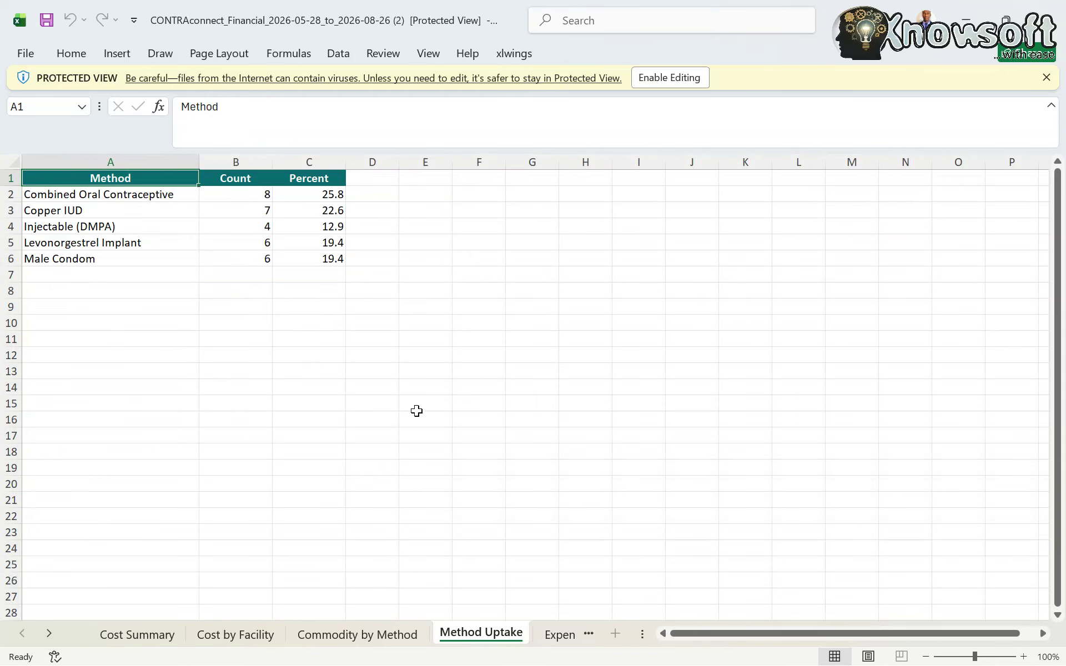
{"action": "left_click", "coordinate": [558, 634]}
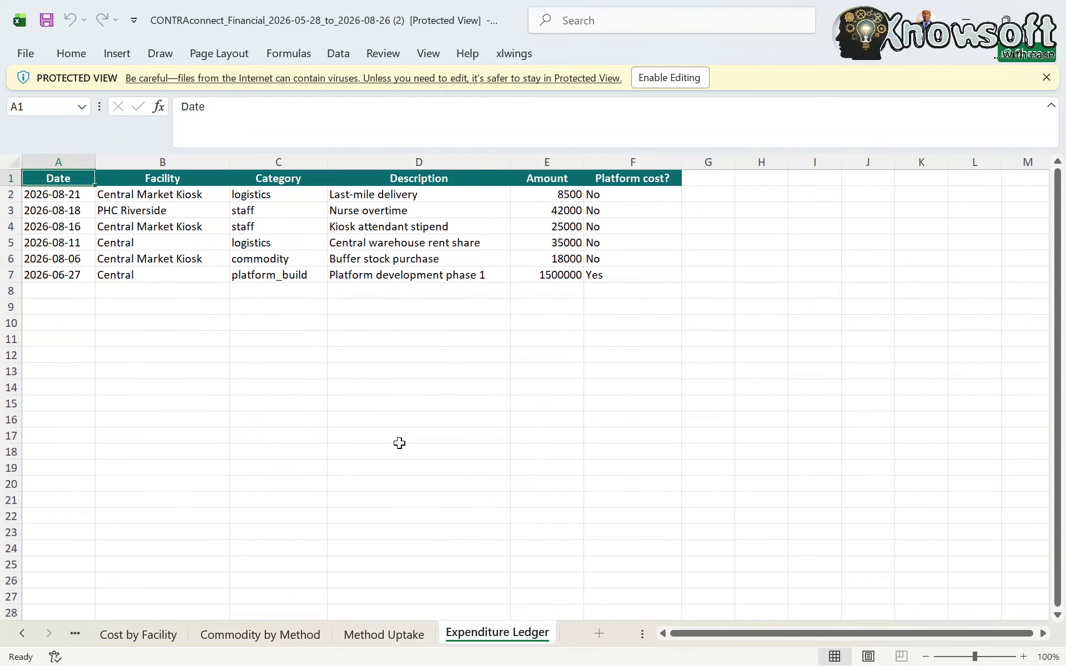
{"action": "left_click", "coordinate": [967, 19]}
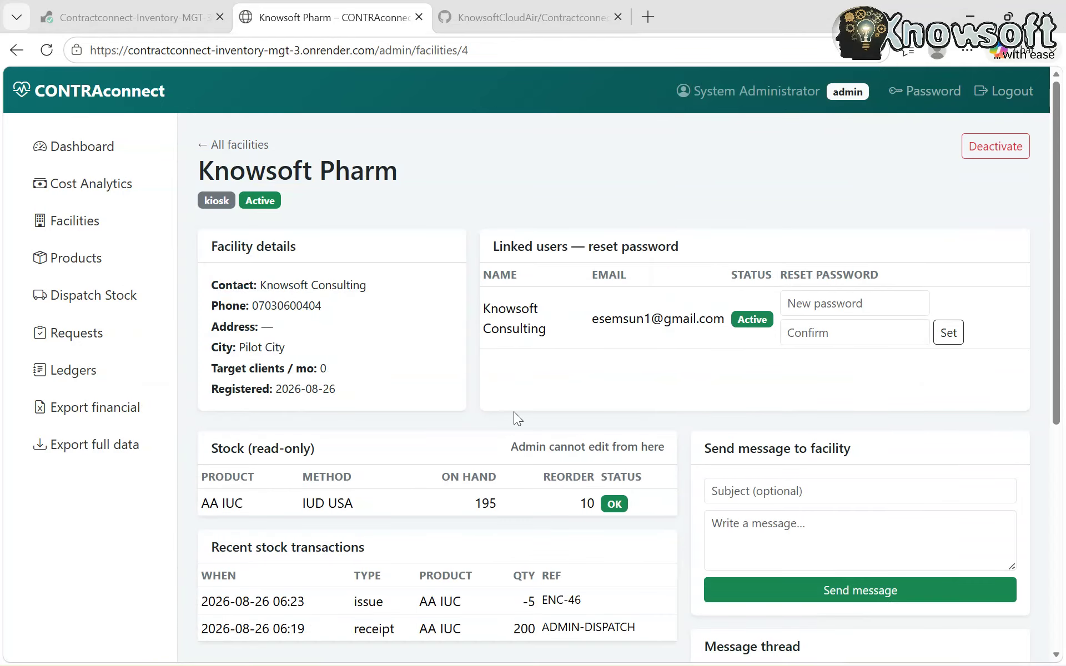
{"action": "scroll", "coordinate": [505, 455], "scroll_direction": "down", "scroll_amount": 2}
{"action": "scroll", "coordinate": [505, 455], "scroll_direction": "down", "scroll_amount": 5}
{"action": "scroll", "coordinate": [505, 455], "scroll_direction": "up", "scroll_amount": 3}
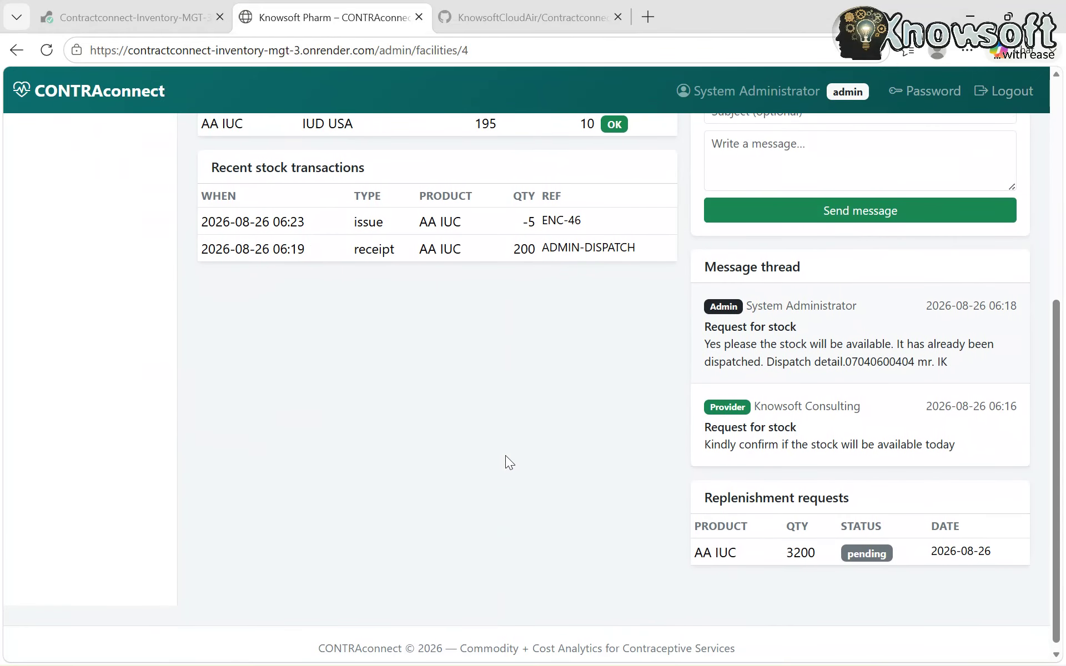
{"action": "scroll", "coordinate": [505, 455], "scroll_direction": "up", "scroll_amount": 5}
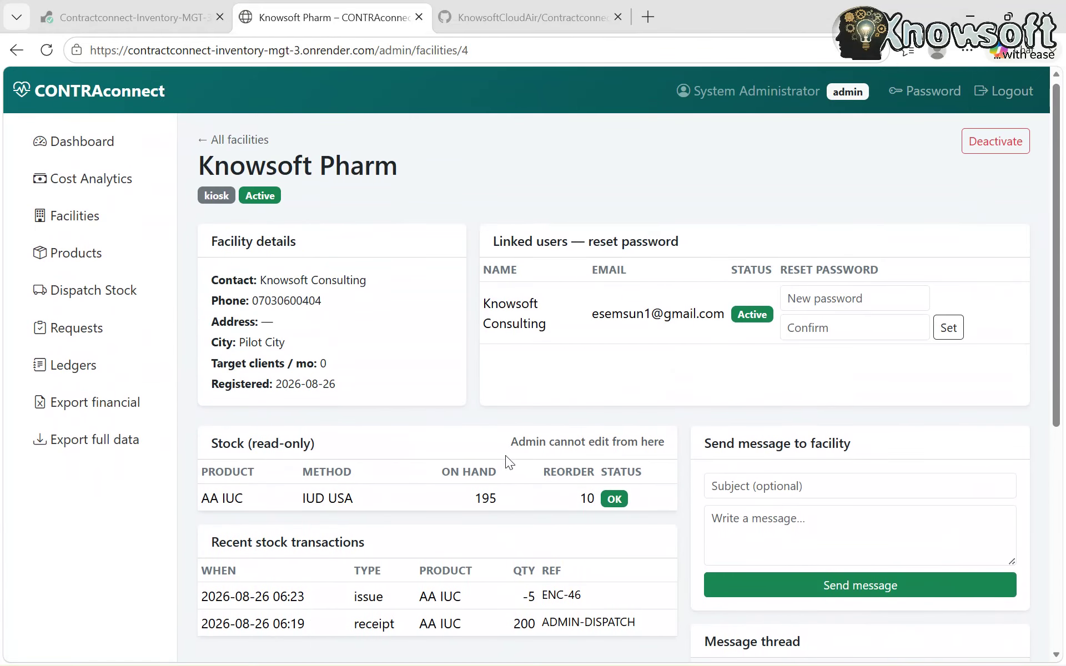
{"action": "scroll", "coordinate": [505, 455], "scroll_direction": "down", "scroll_amount": 1}
{"action": "scroll", "coordinate": [505, 455], "scroll_direction": "down", "scroll_amount": 4}
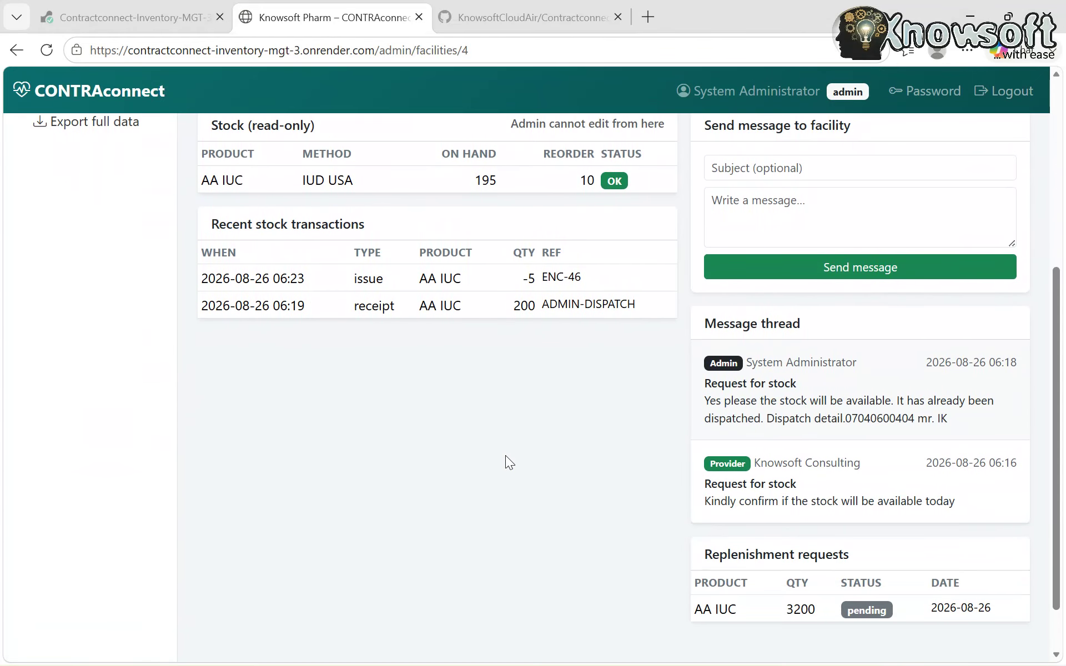
{"action": "scroll", "coordinate": [505, 455], "scroll_direction": "up", "scroll_amount": 4}
{"action": "scroll", "coordinate": [506, 455], "scroll_direction": "up", "scroll_amount": 2}
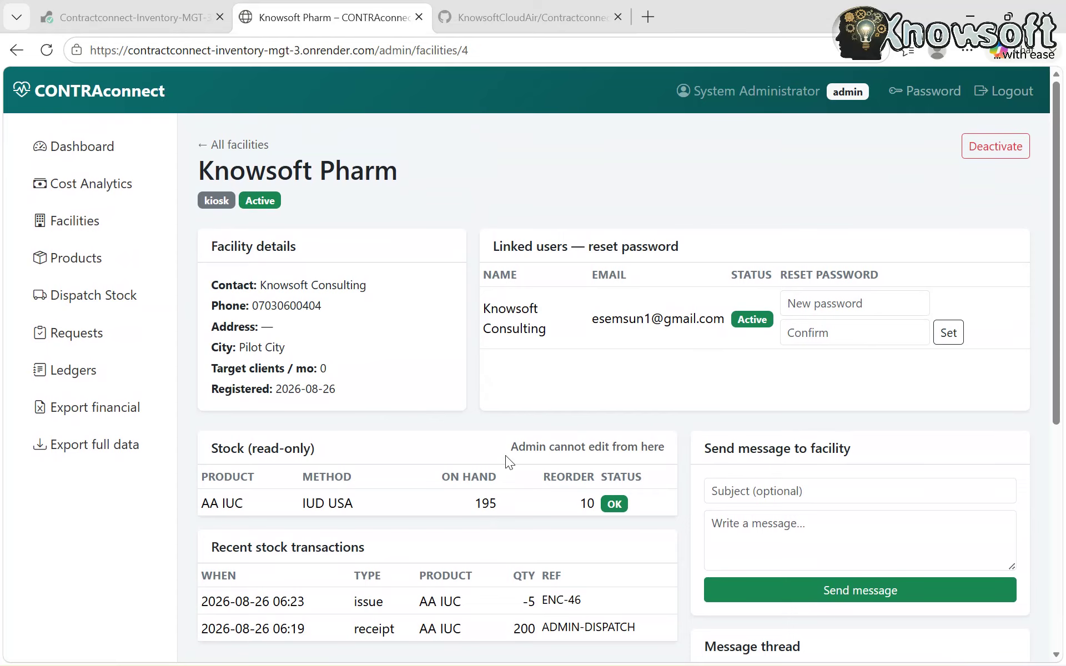
{"action": "scroll", "coordinate": [505, 455], "scroll_direction": "down", "scroll_amount": 2}
{"action": "scroll", "coordinate": [505, 455], "scroll_direction": "down", "scroll_amount": 2}
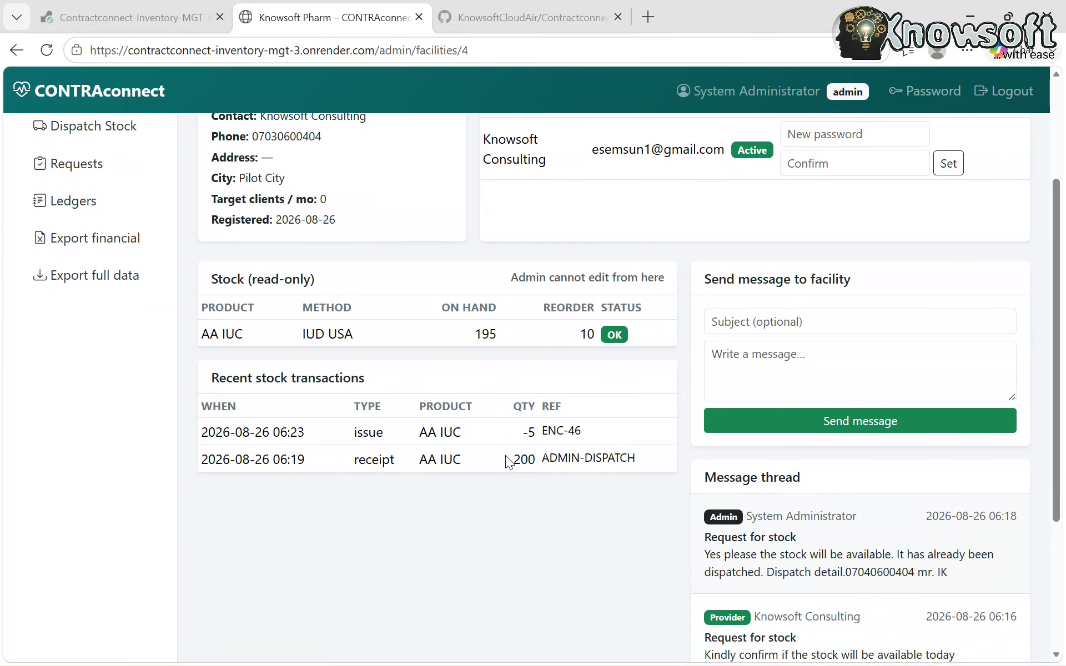
{"action": "scroll", "coordinate": [505, 457], "scroll_direction": "down", "scroll_amount": 3}
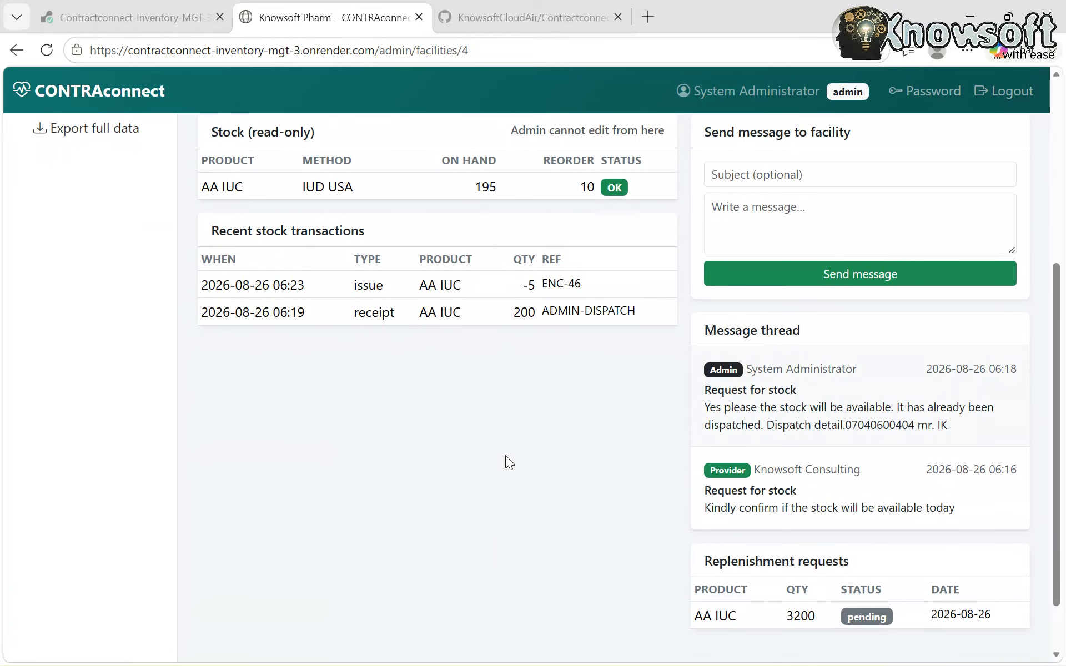
{"action": "scroll", "coordinate": [506, 456], "scroll_direction": "up", "scroll_amount": 1}
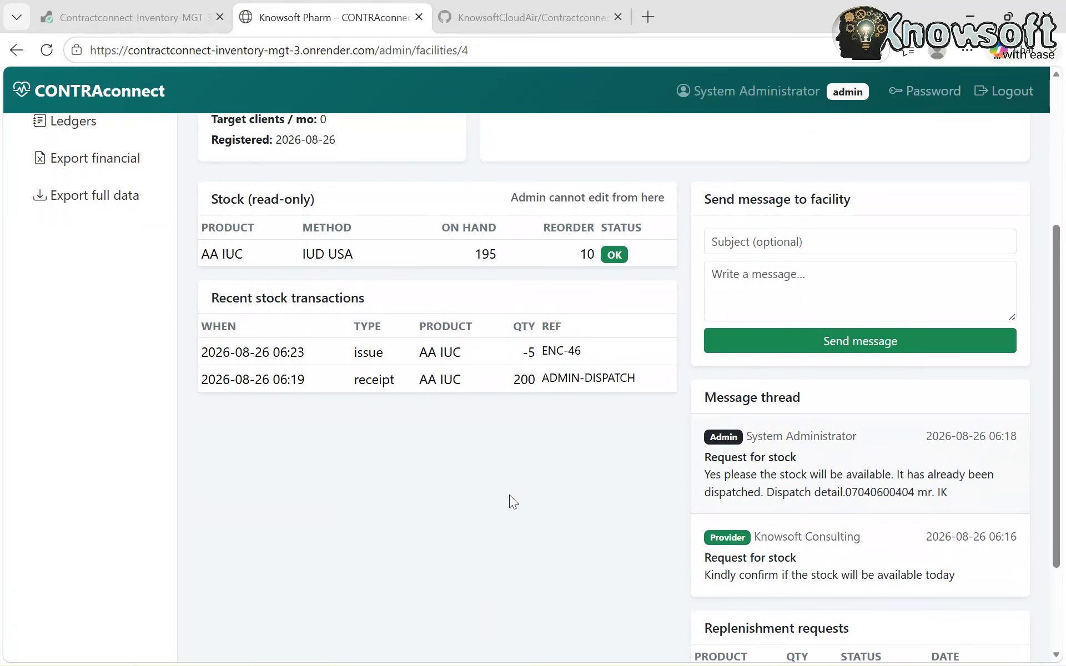
{"action": "mouse_move", "coordinate": [672, 663]}
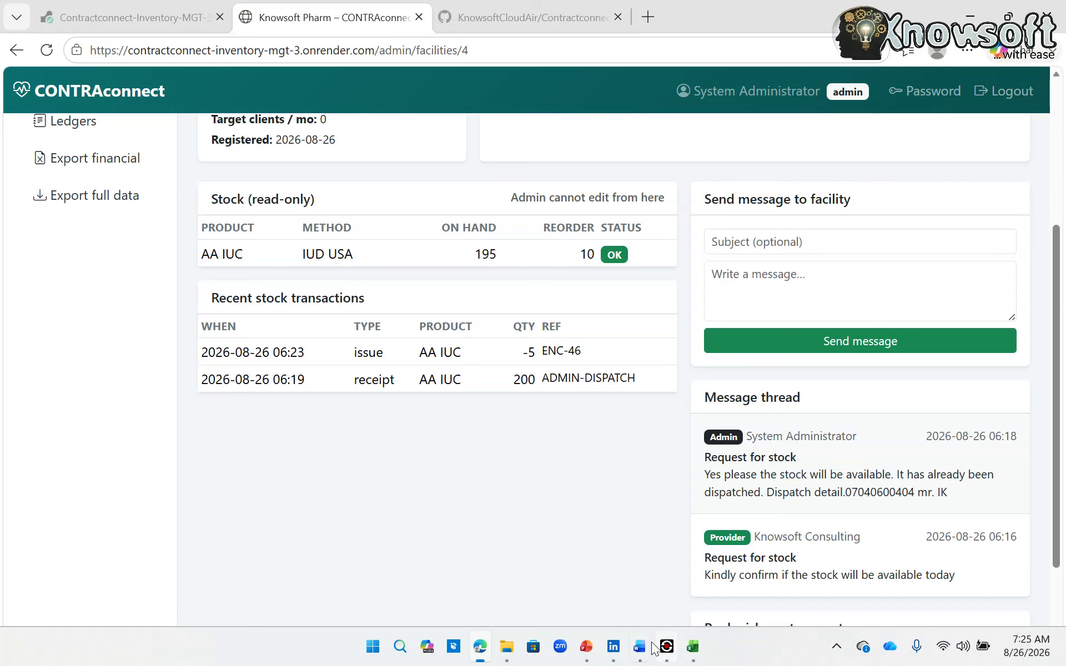